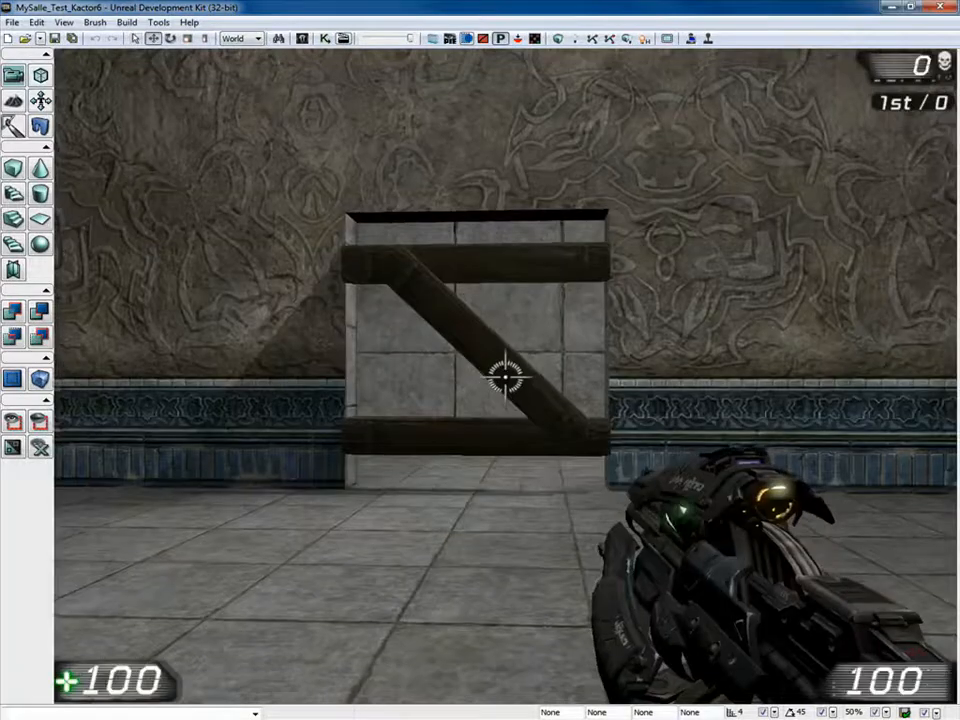
Playtest the level by walking up to the boarded opening and shooting the wooden planks.
key(w)
key(w)
key(s)
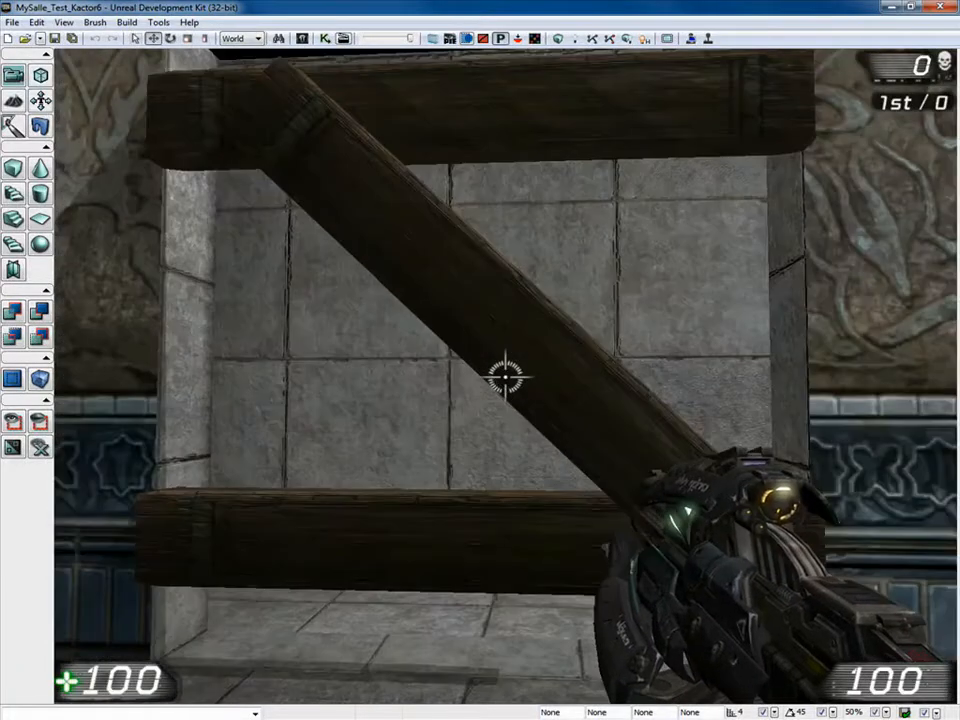
key(s)
click(505, 376)
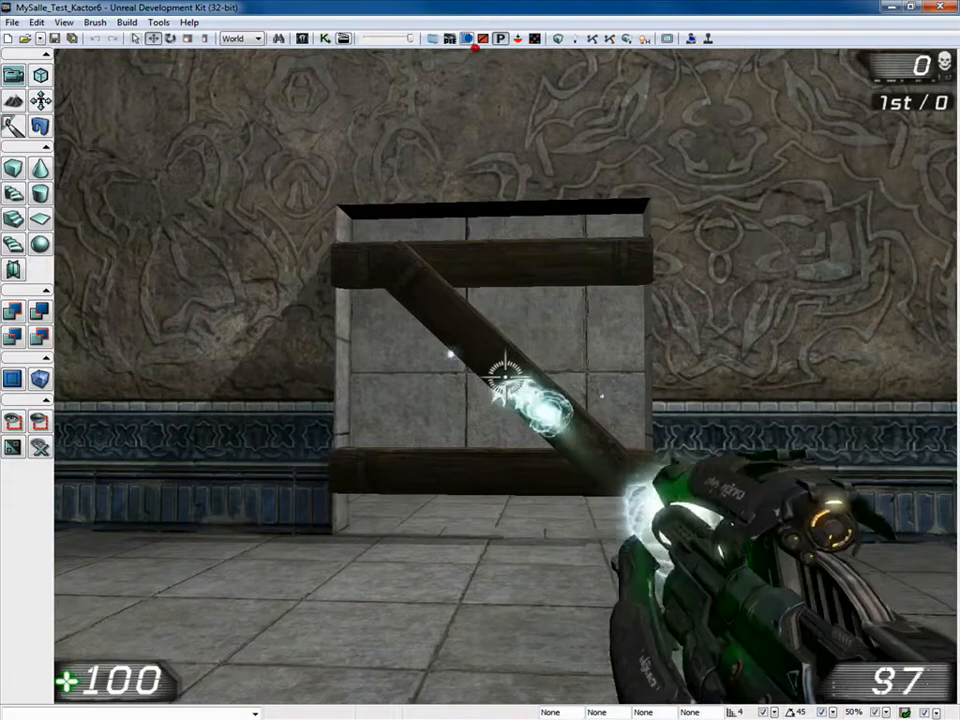
click(505, 376)
click(505, 376)
key(w)
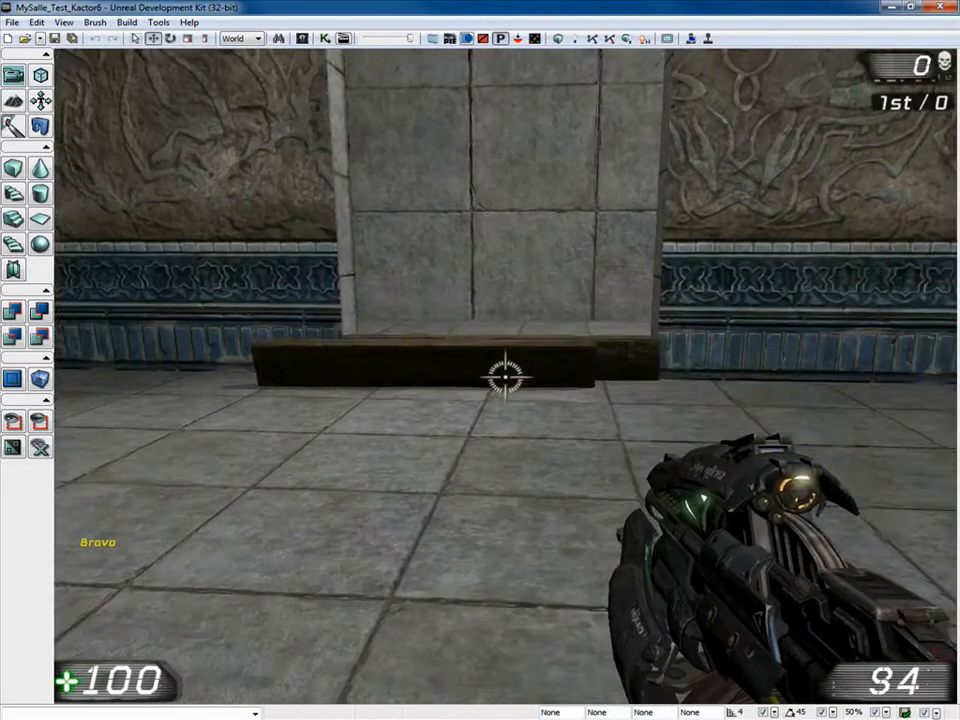
click(505, 376)
key(s)
click(505, 376)
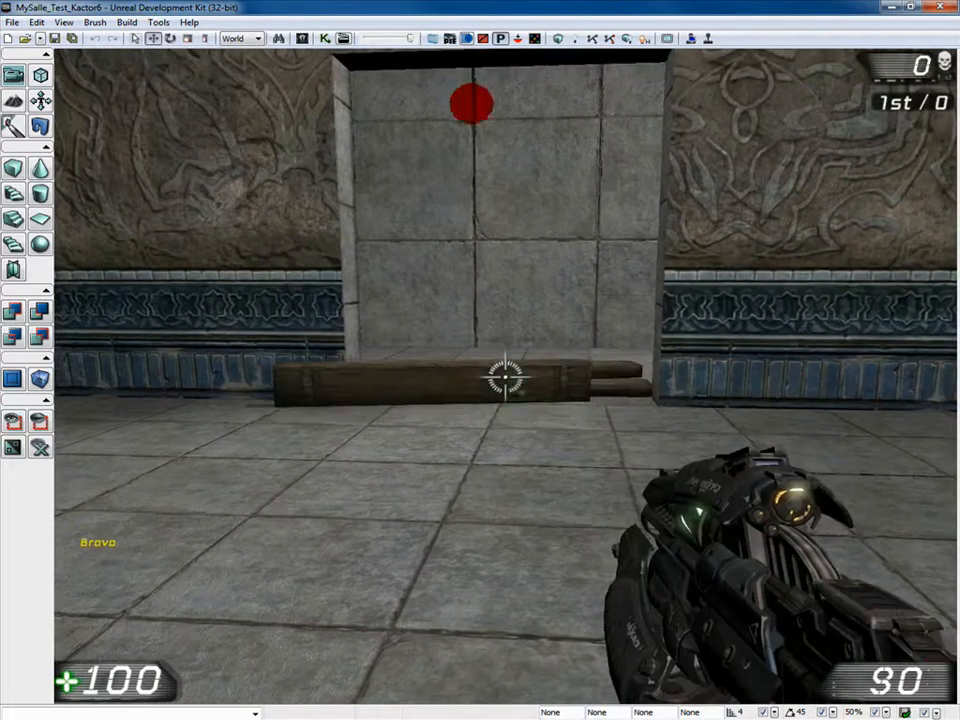
key(w)
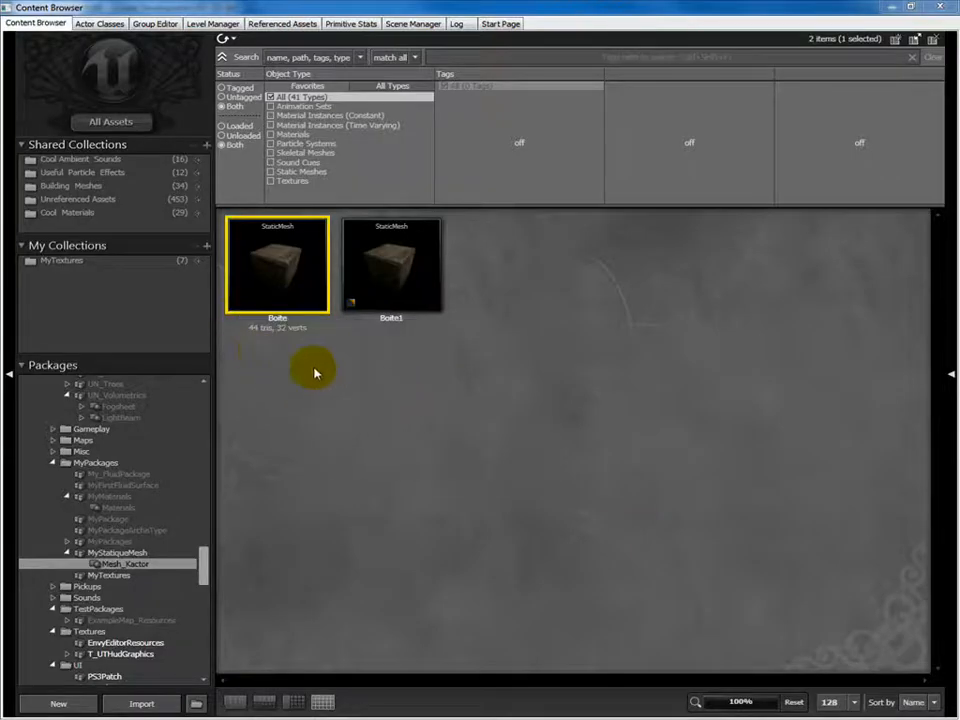
Open the Boite static mesh from the Mesh_Kactor group and inspect its nested mesh properties.
mouse_move(275, 258)
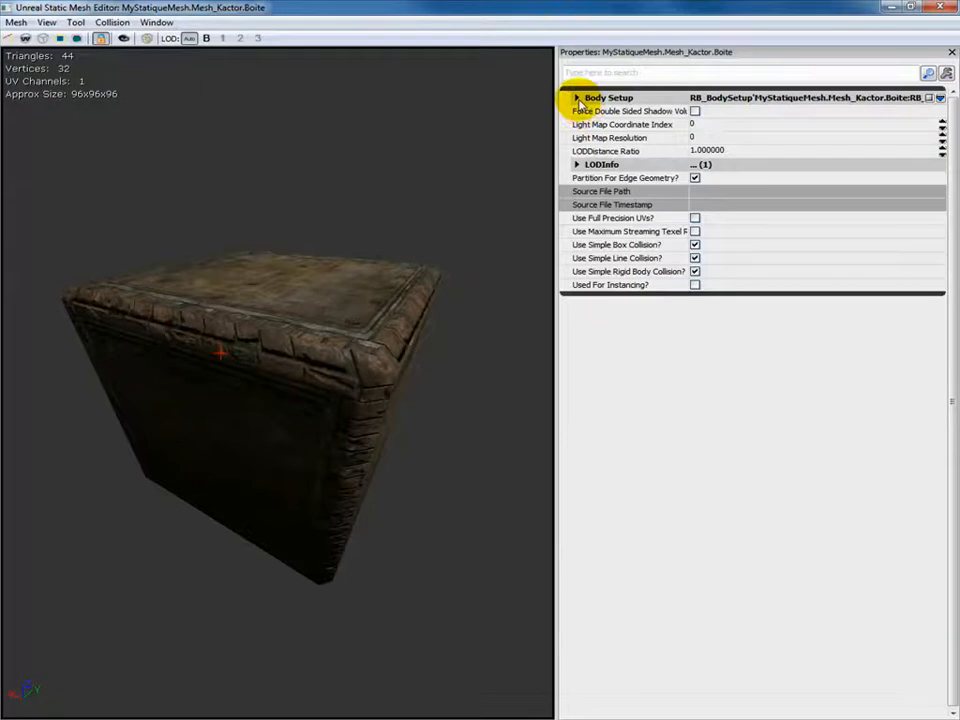
click(576, 164)
click(588, 178)
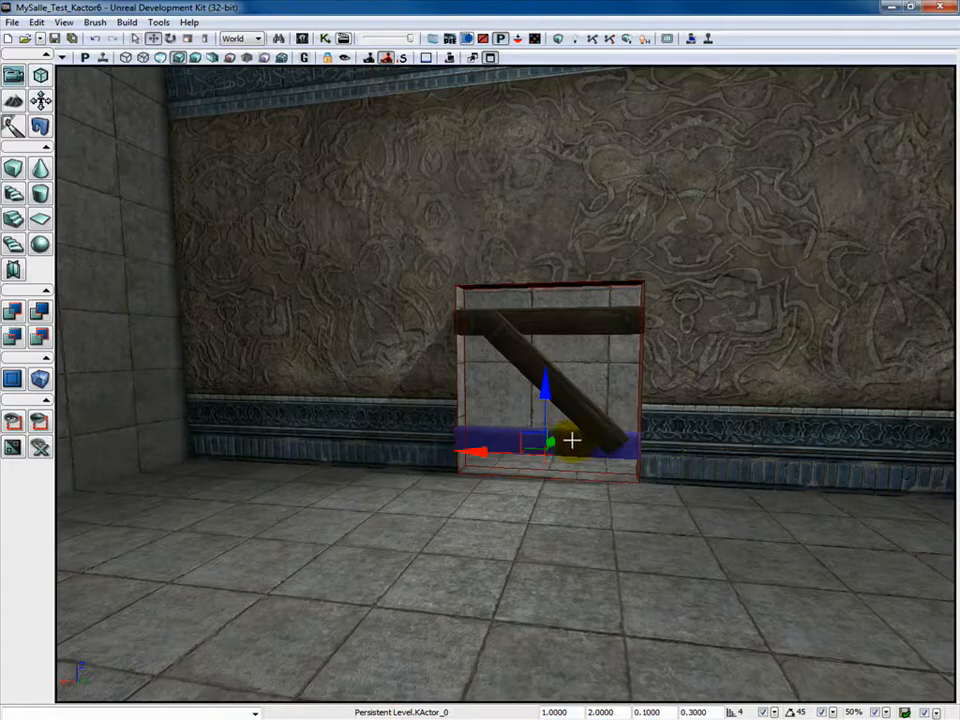
Examine the scale values of the lower plank over the opening and deselect it.
double_click(612, 712)
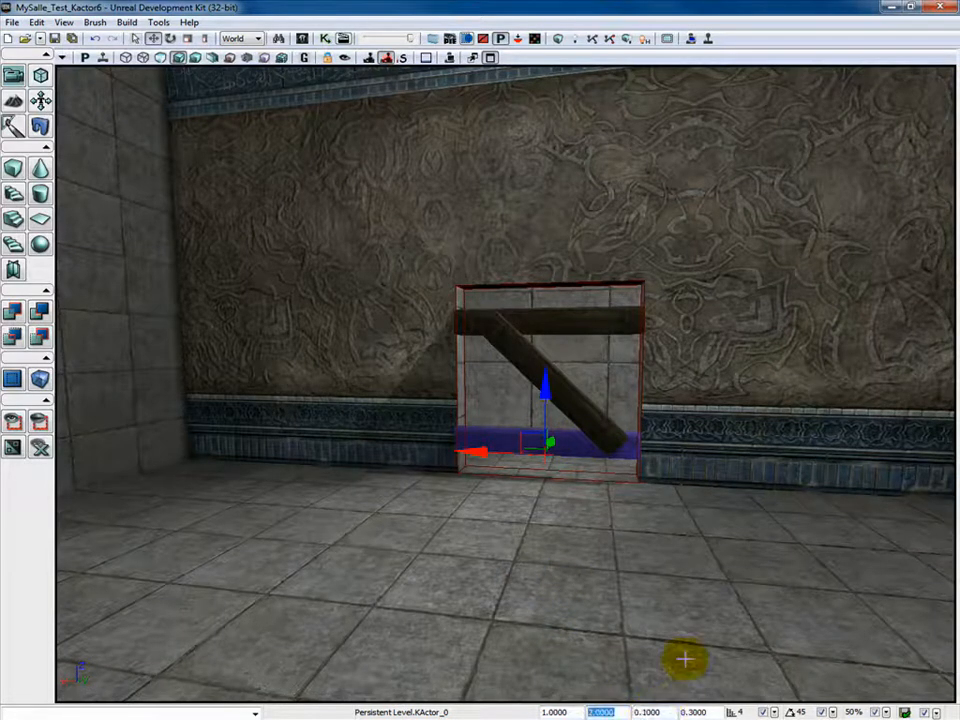
double_click(668, 712)
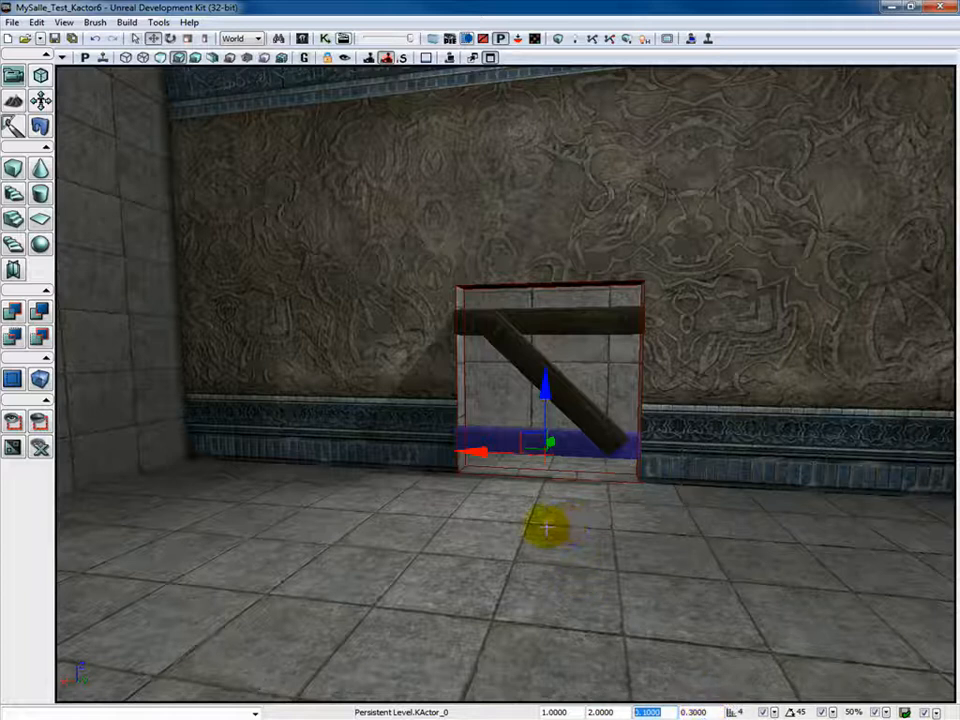
click(495, 525)
click(442, 549)
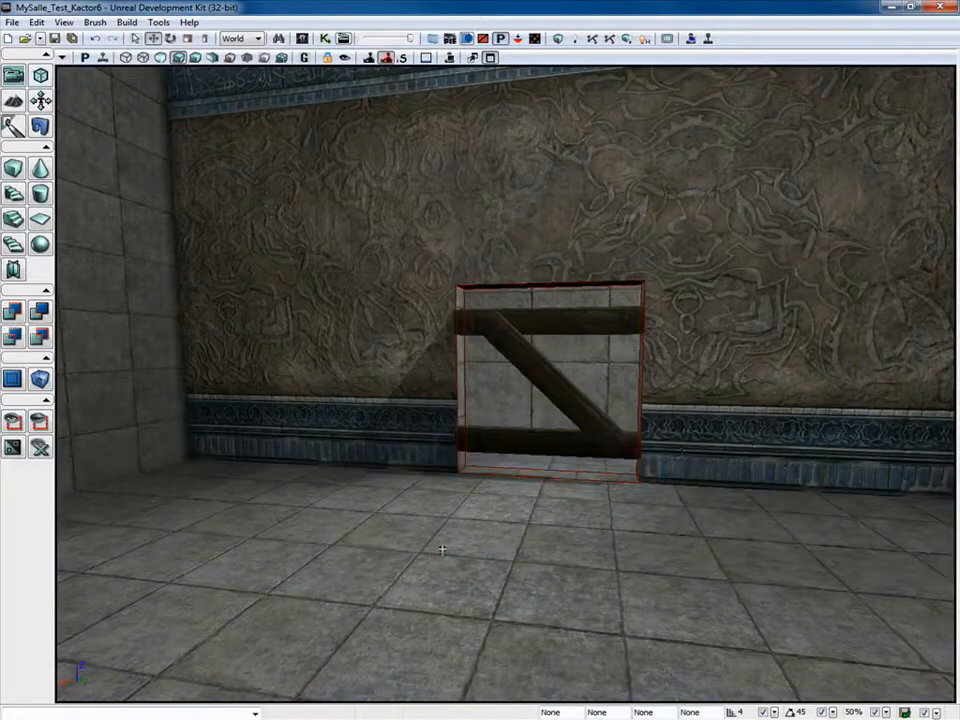
Open the actor properties of the lower plank, KActor_0.
click(517, 441)
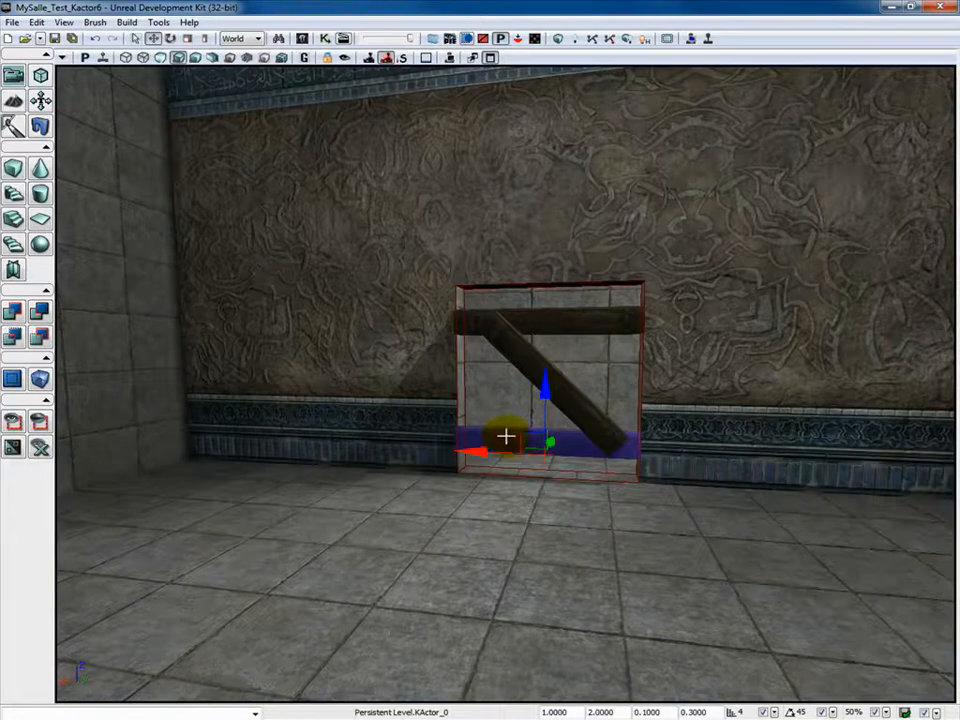
double_click(506, 437)
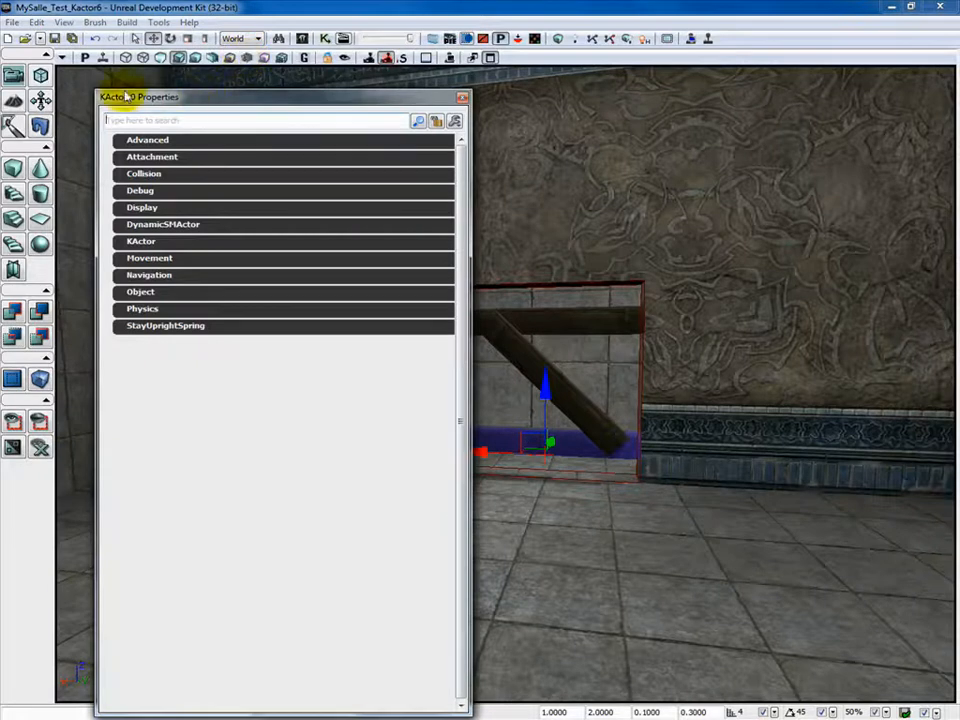
drag(196, 97, 151, 33)
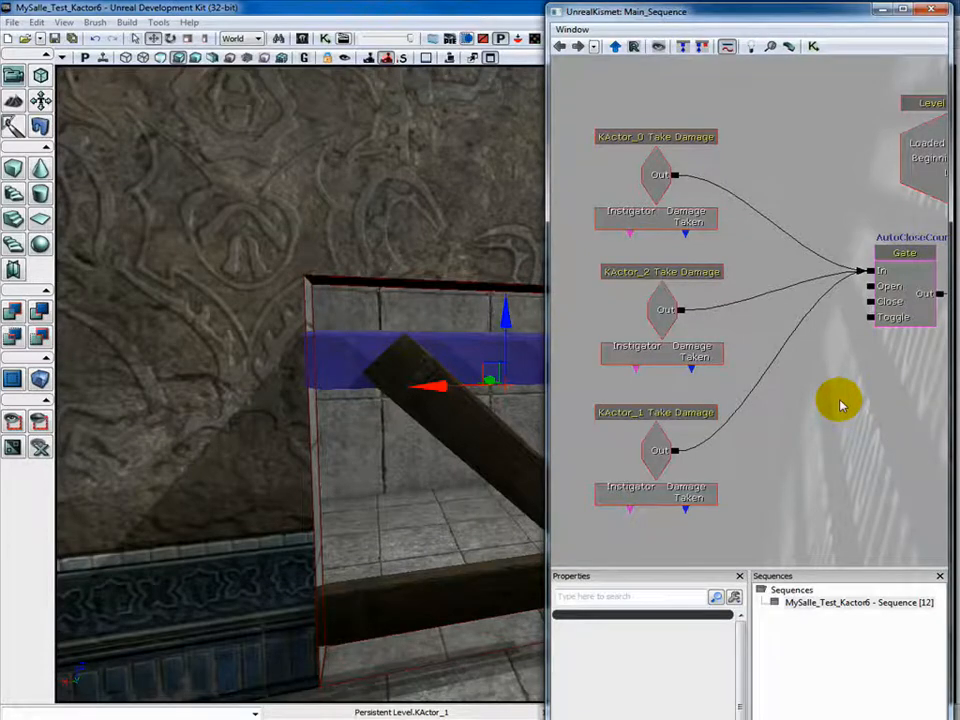
Add another Take Damage event for the lower plank KActor_0 to the Kismet sequence, and delete it again.
click(431, 598)
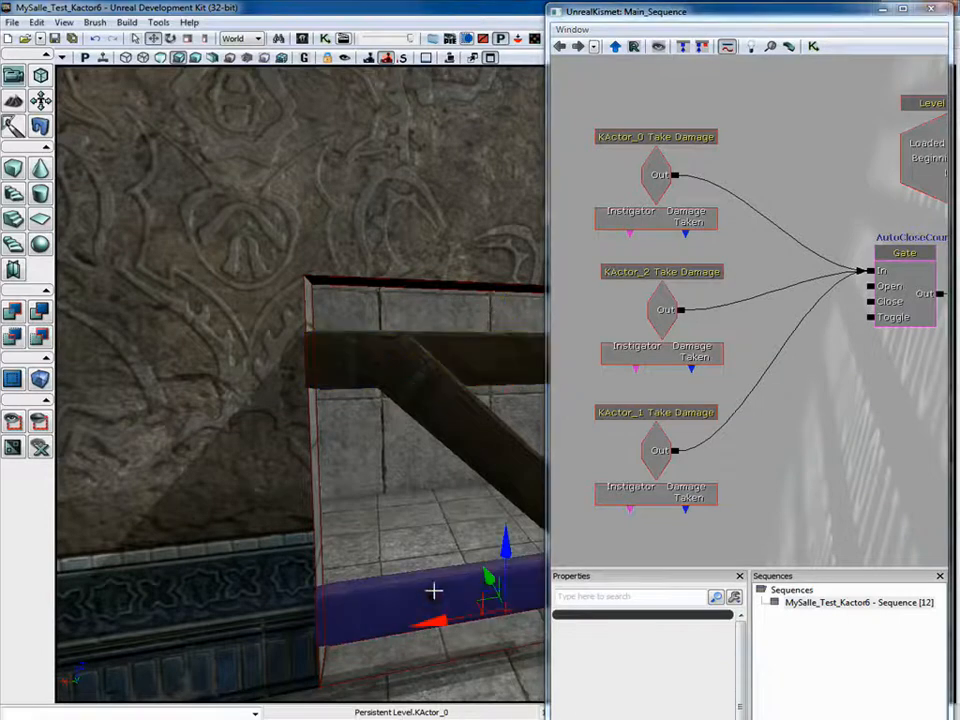
right_click(797, 382)
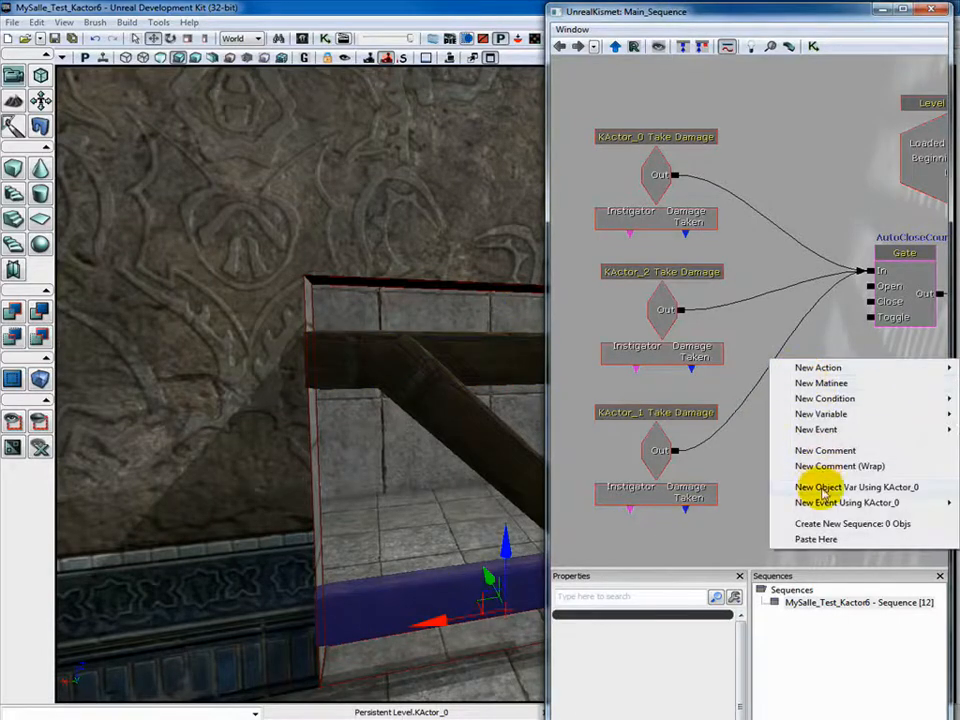
mouse_move(820, 505)
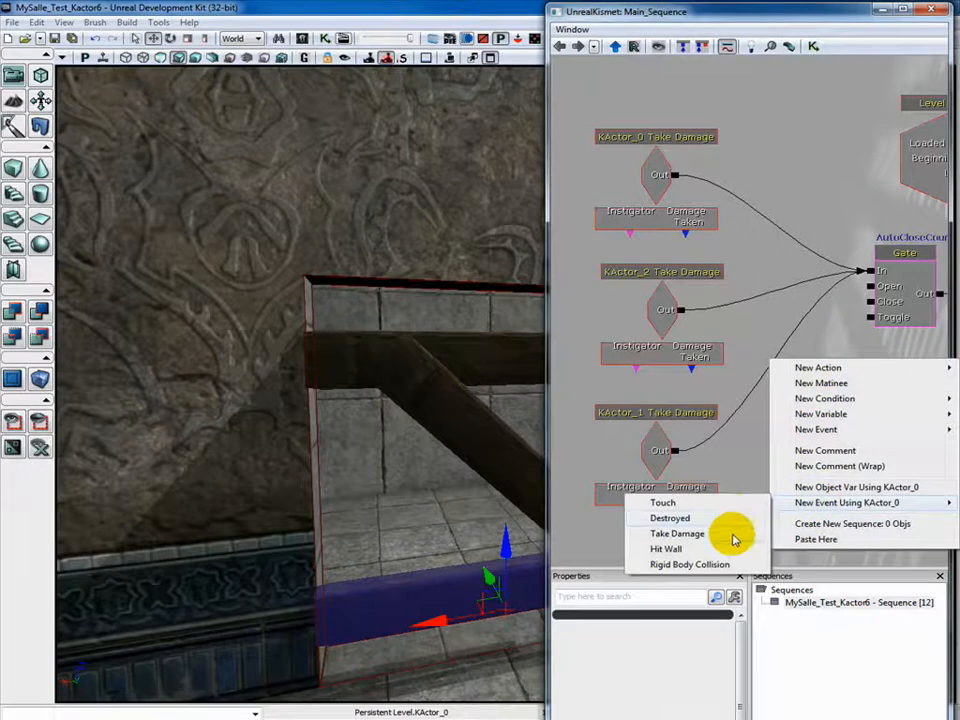
click(732, 536)
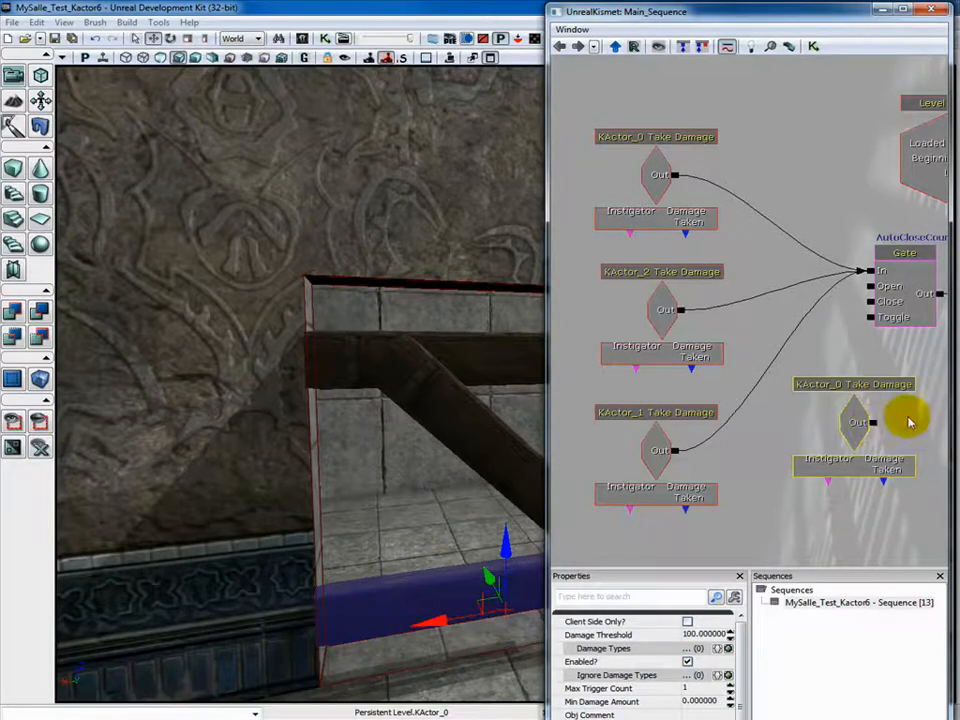
key(Delete)
Locate the planks in the level that belong to the KActor_0, KActor_2 and KActor_1 Take Damage events.
click(645, 176)
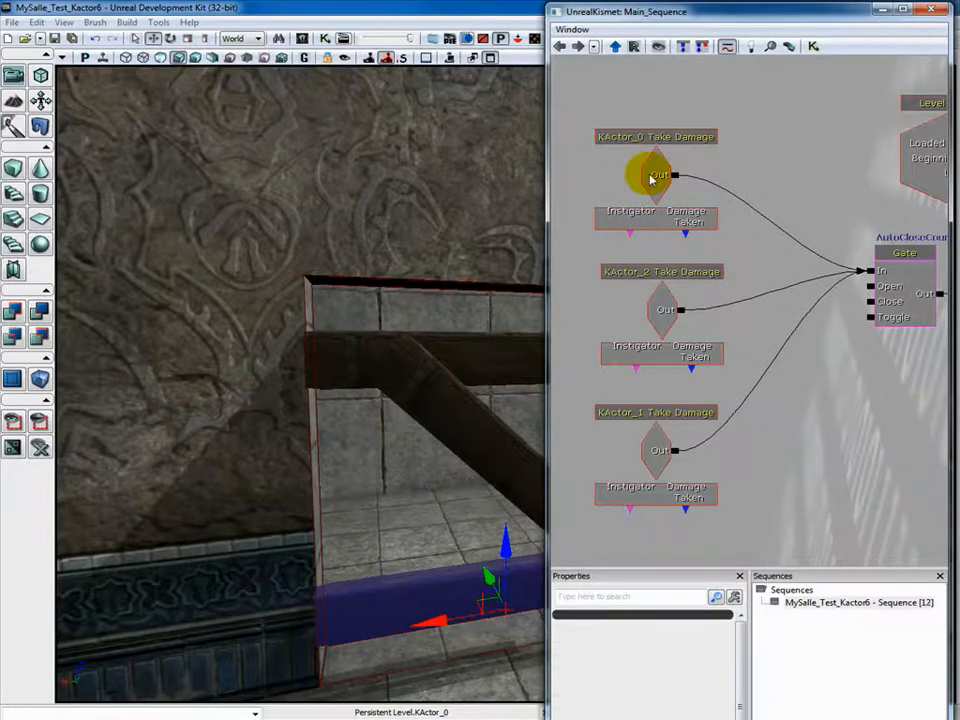
double_click(650, 178)
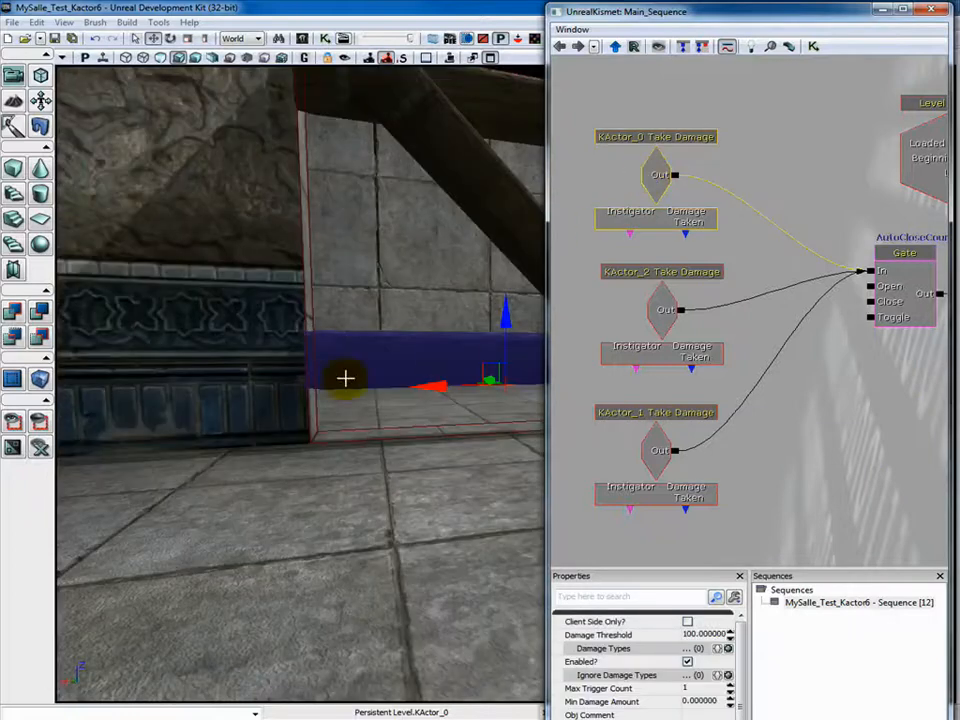
double_click(650, 302)
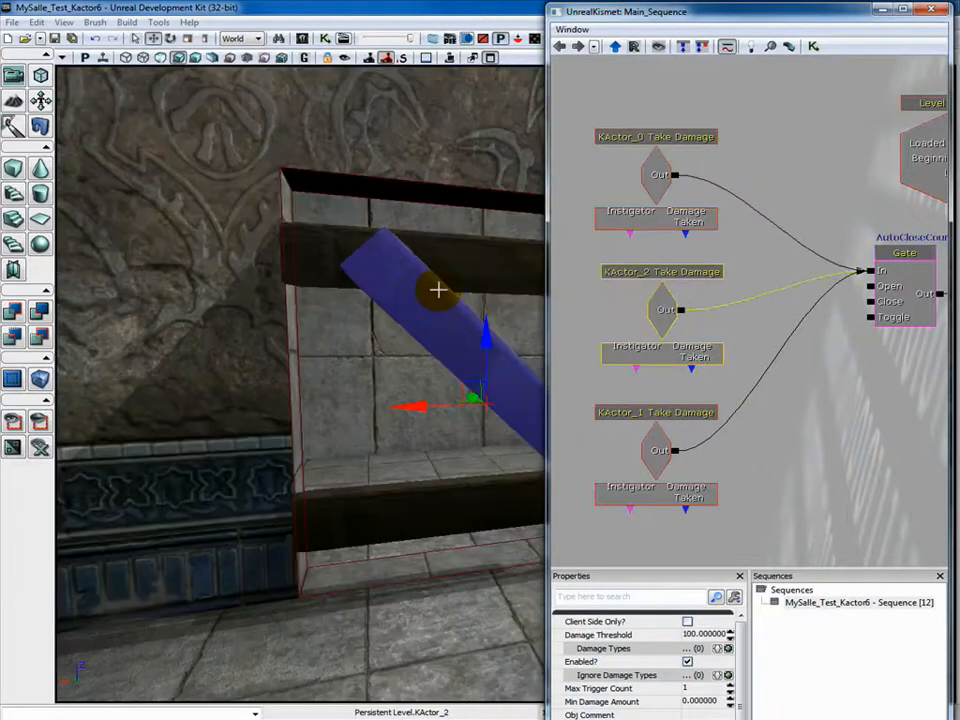
double_click(648, 458)
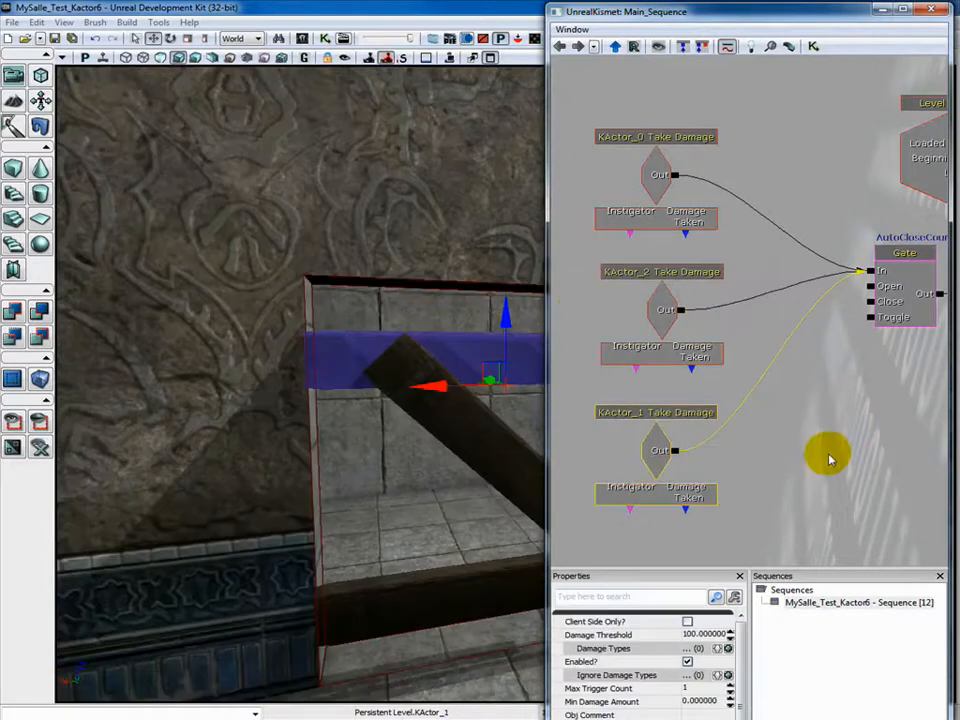
Enlarge the Kismet editor and inspect the Damage Threshold of the KActor_1 Take Damage event.
drag(793, 24, 708, 20)
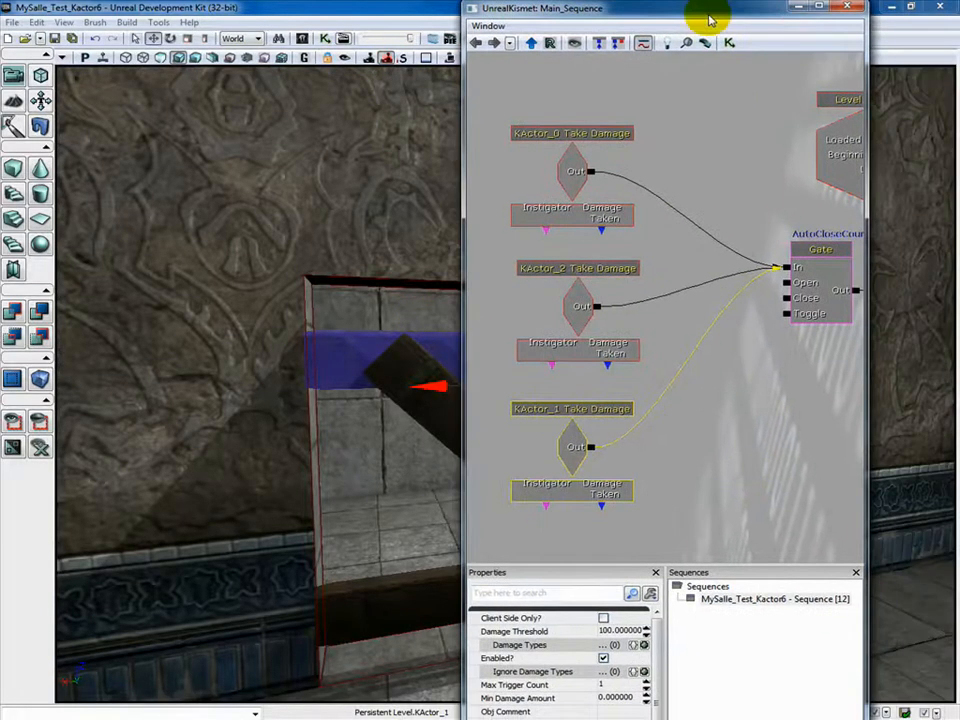
click(820, 7)
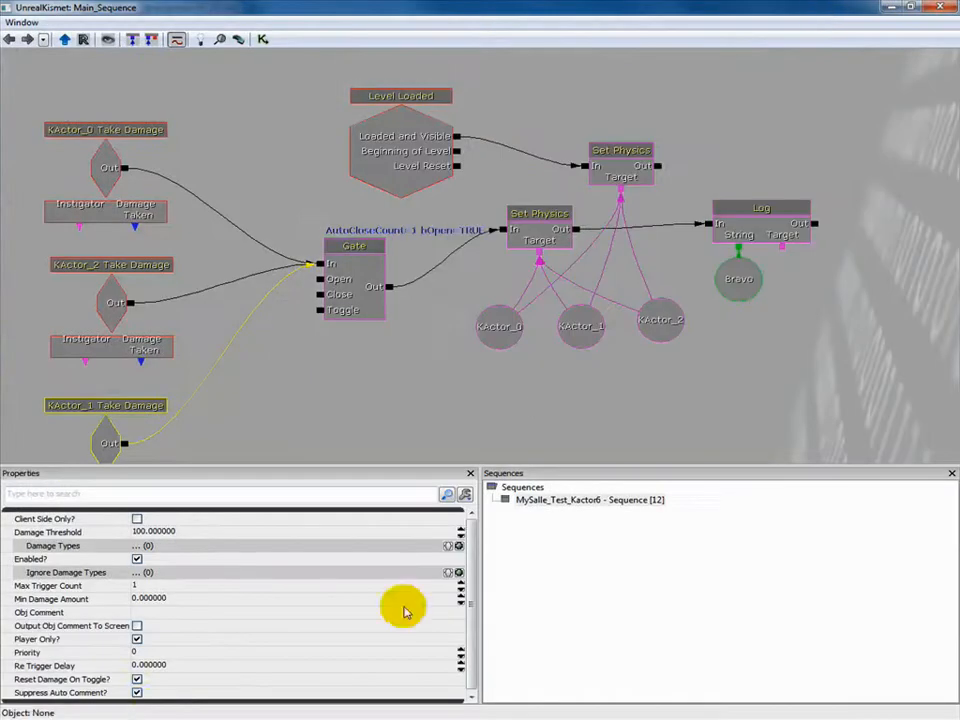
mouse_move(66, 538)
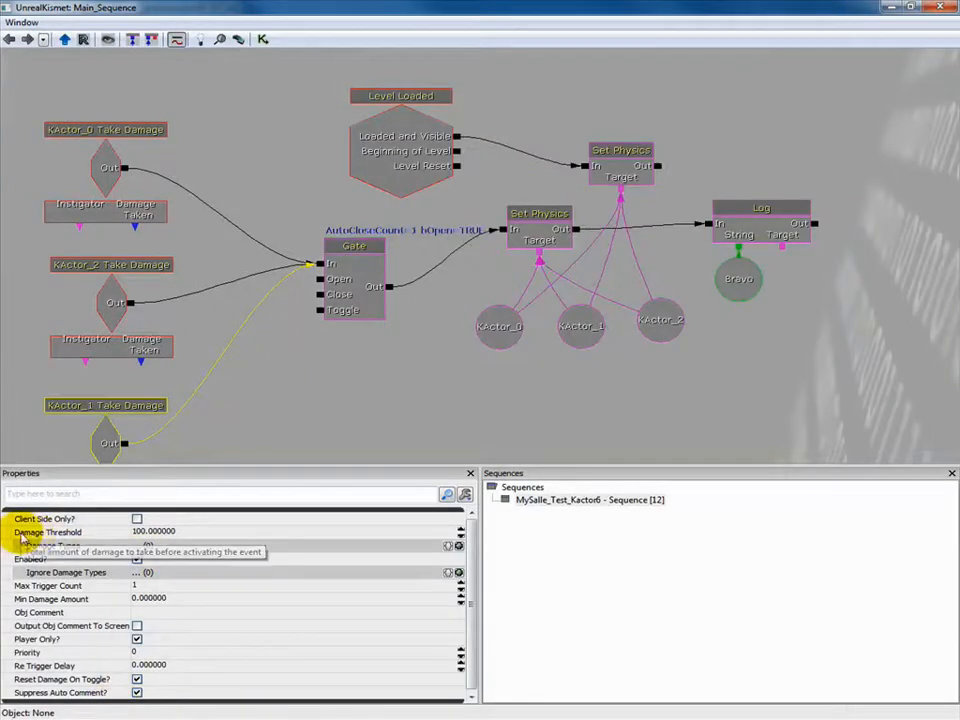
click(201, 538)
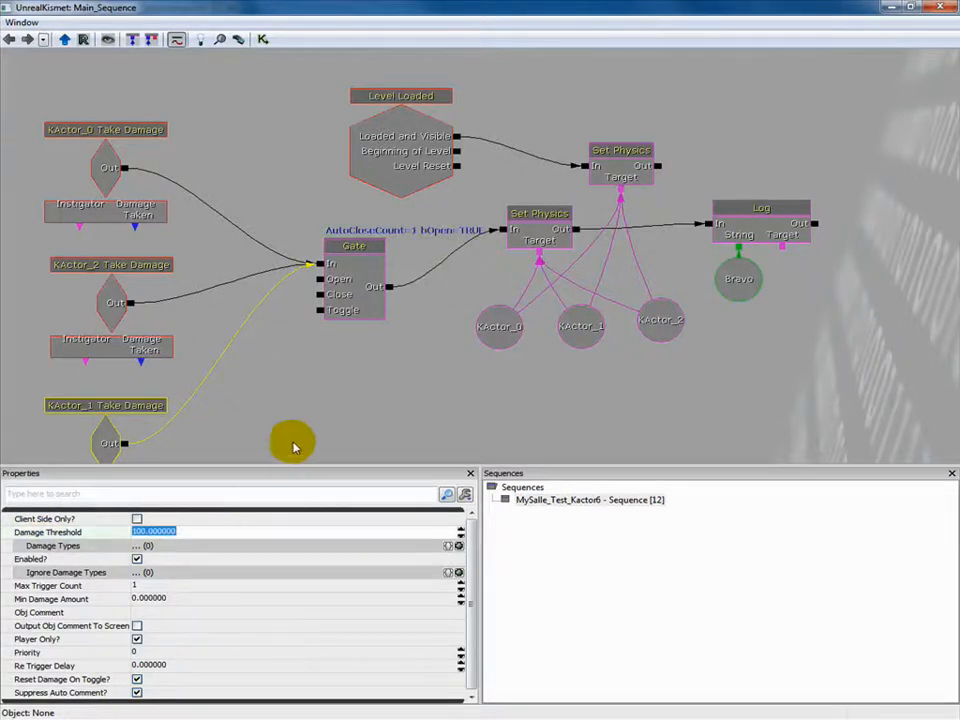
Try to add a Gate action from the Misc category to the Kismet sequence.
drag(276, 402, 311, 392)
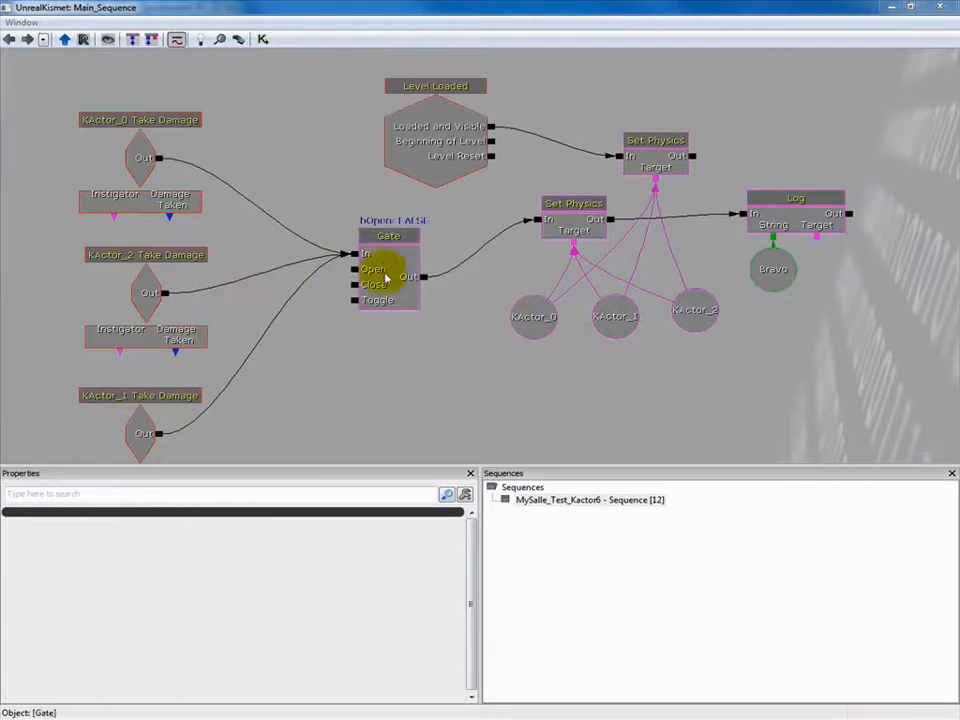
right_click(402, 336)
mouse_move(414, 324)
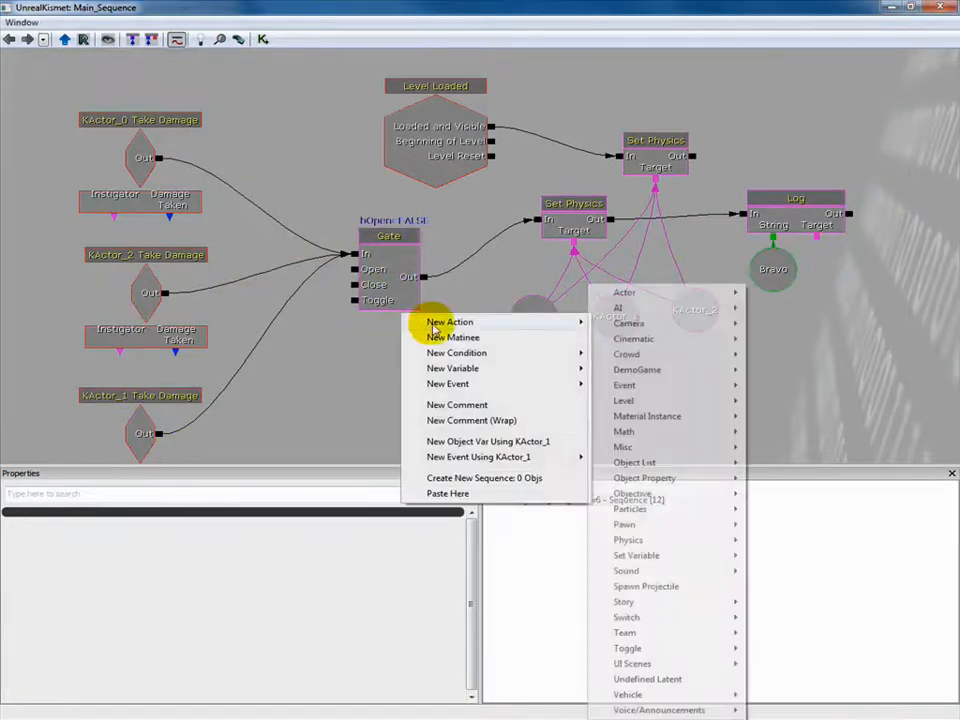
mouse_move(660, 449)
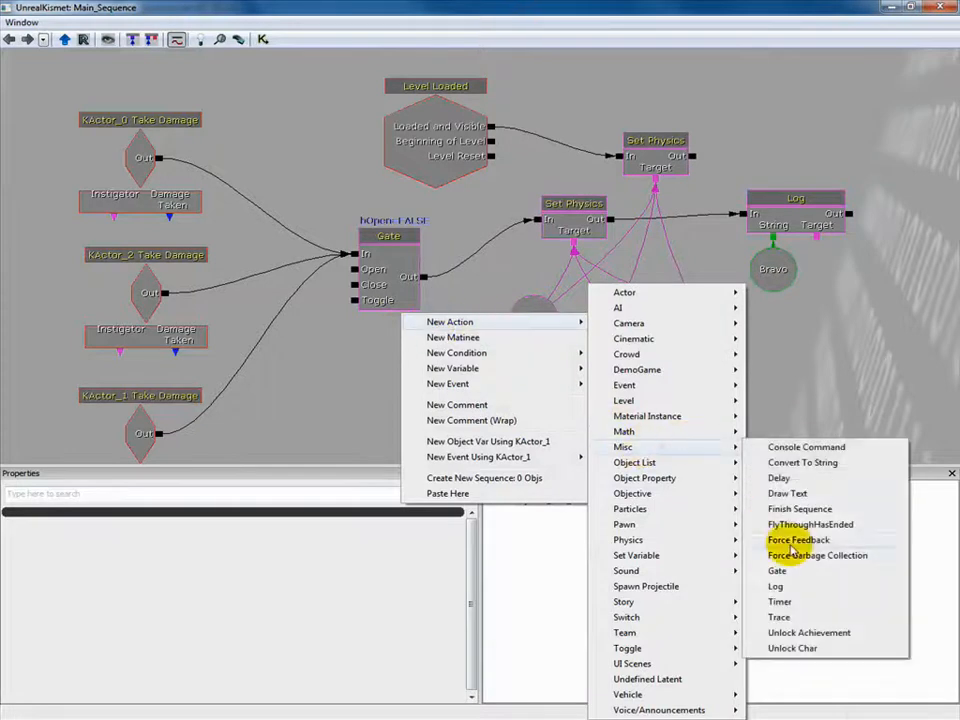
click(805, 572)
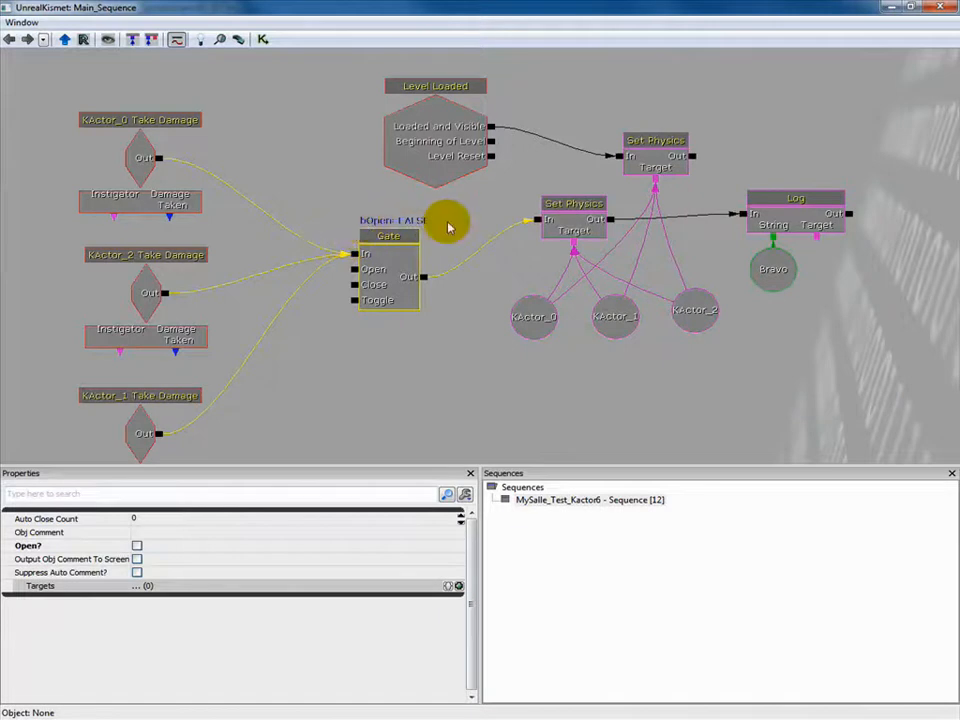
Enable Open on the Gate and set its Auto Close Count to 1.
click(137, 545)
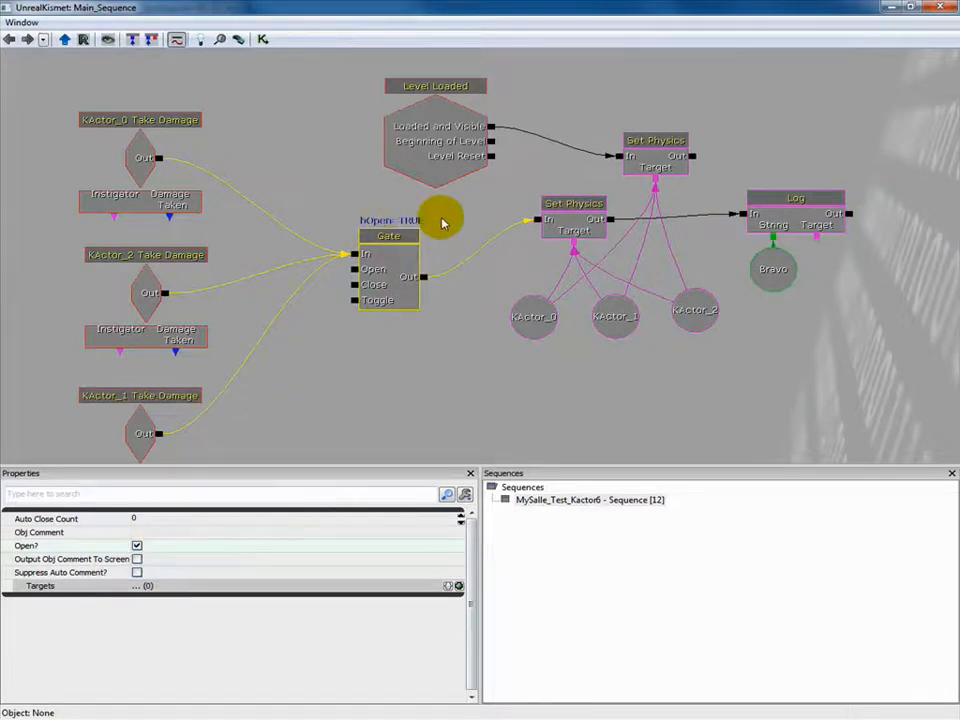
click(148, 519)
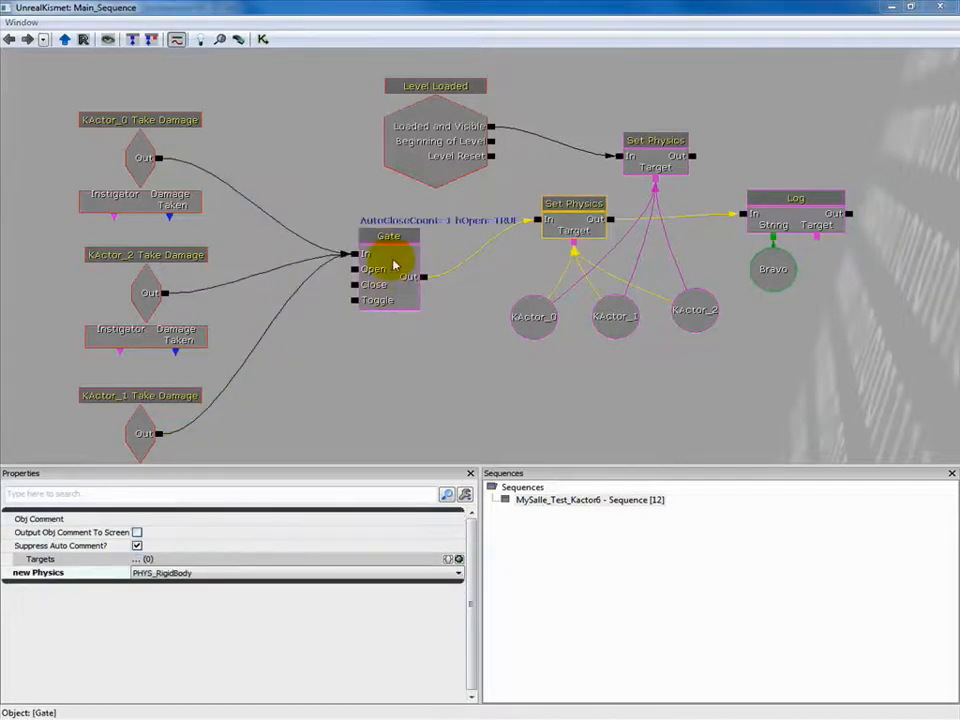
alt+click(152, 158)
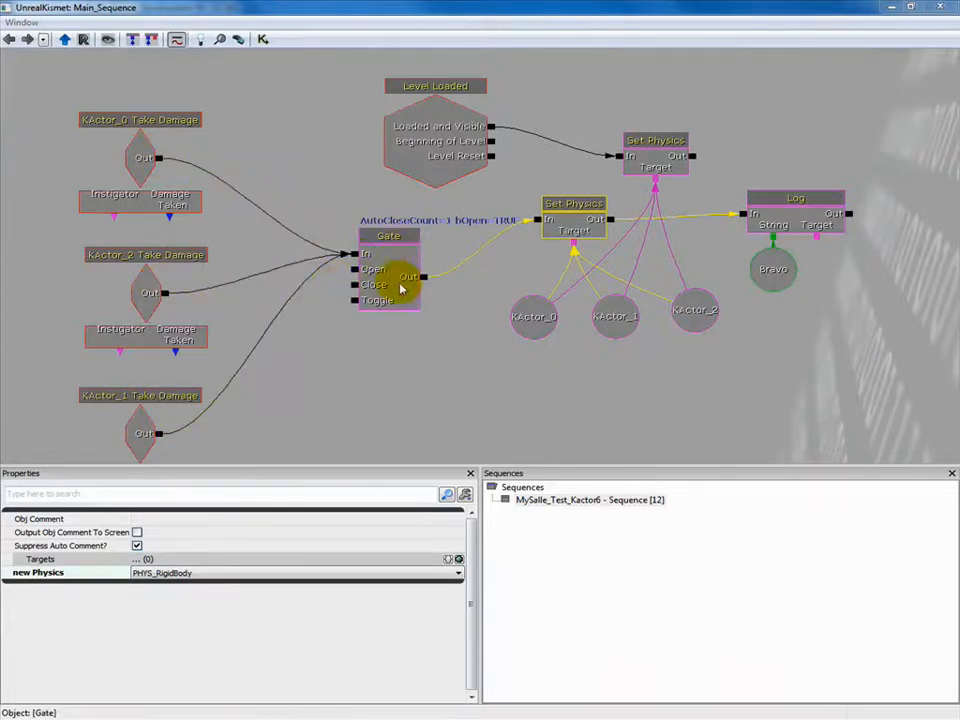
click(428, 344)
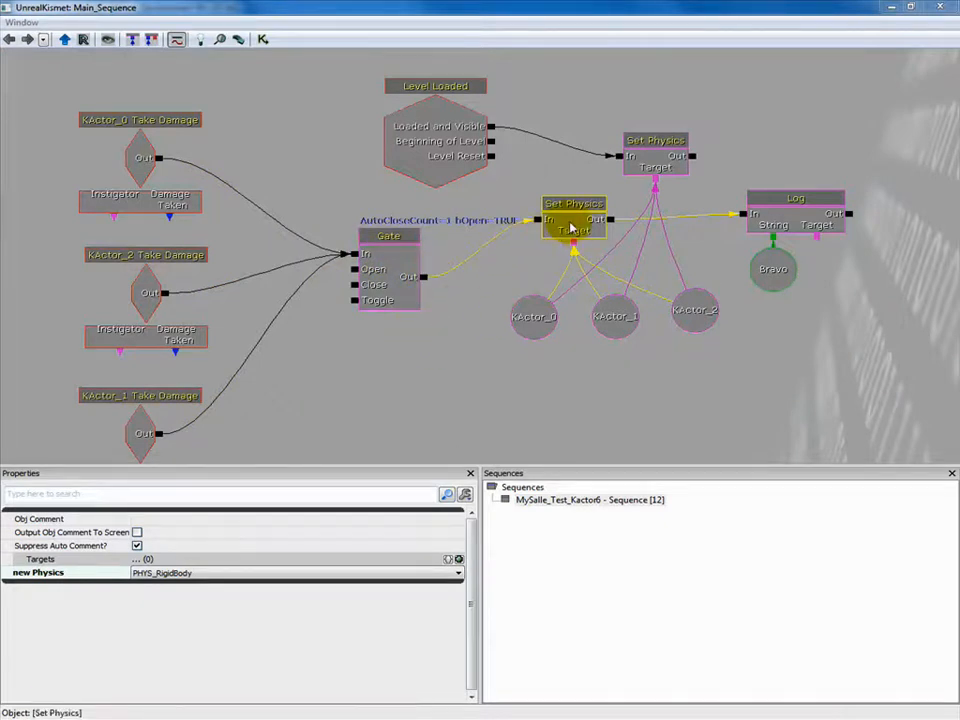
Locate the Set Physics action in the Physics category and examine the new Physics options of the Set Physics node fed by the Gate.
right_click(636, 44)
mouse_move(677, 55)
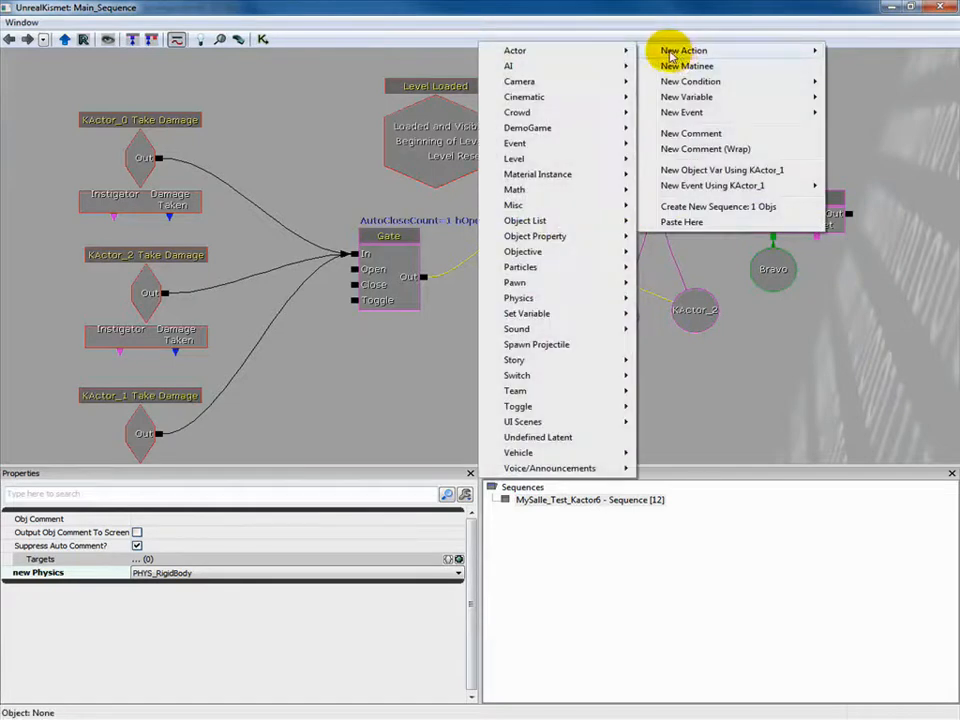
mouse_move(548, 300)
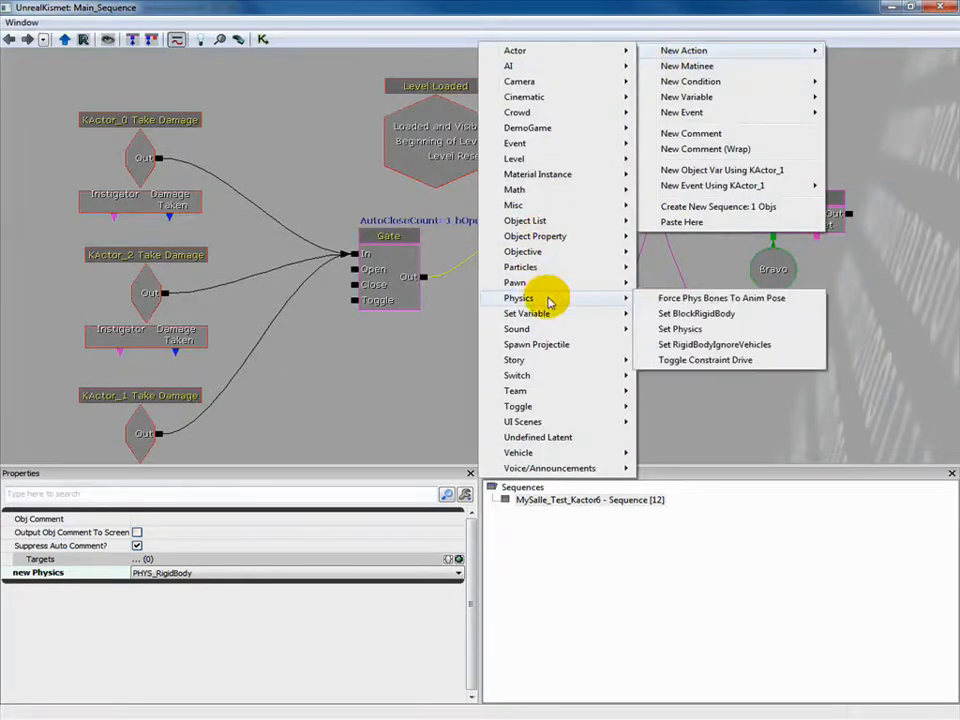
click(866, 323)
click(574, 228)
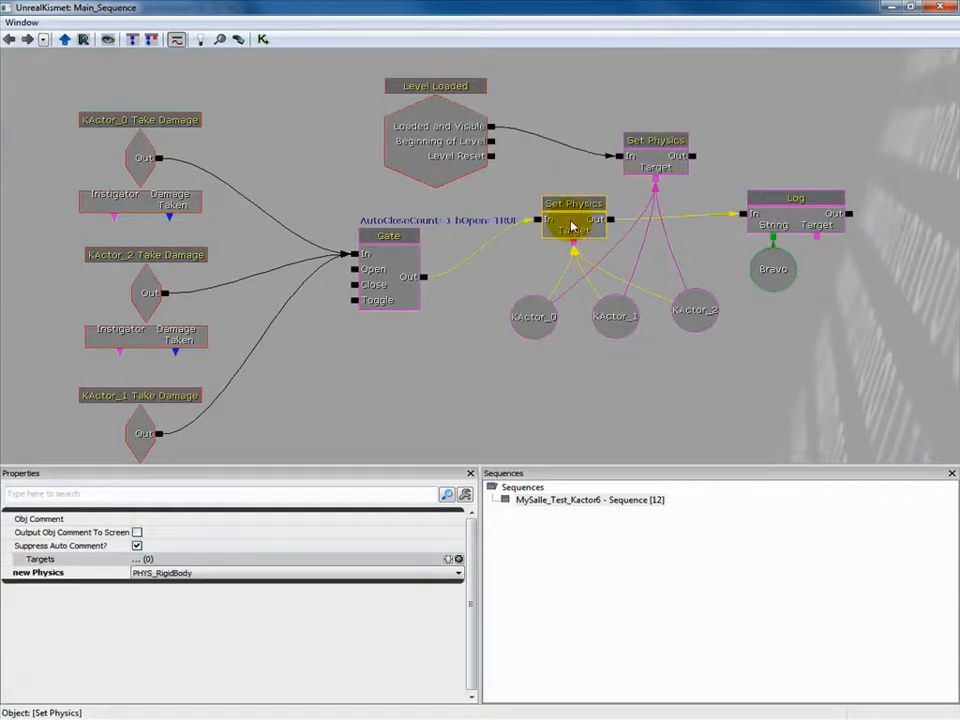
click(419, 400)
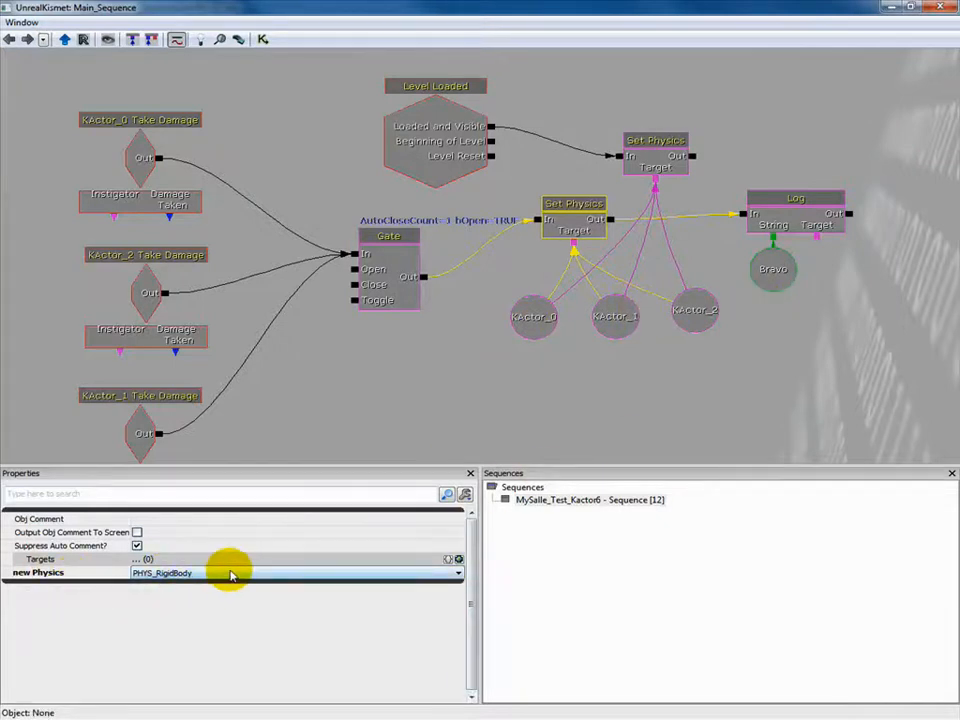
click(461, 576)
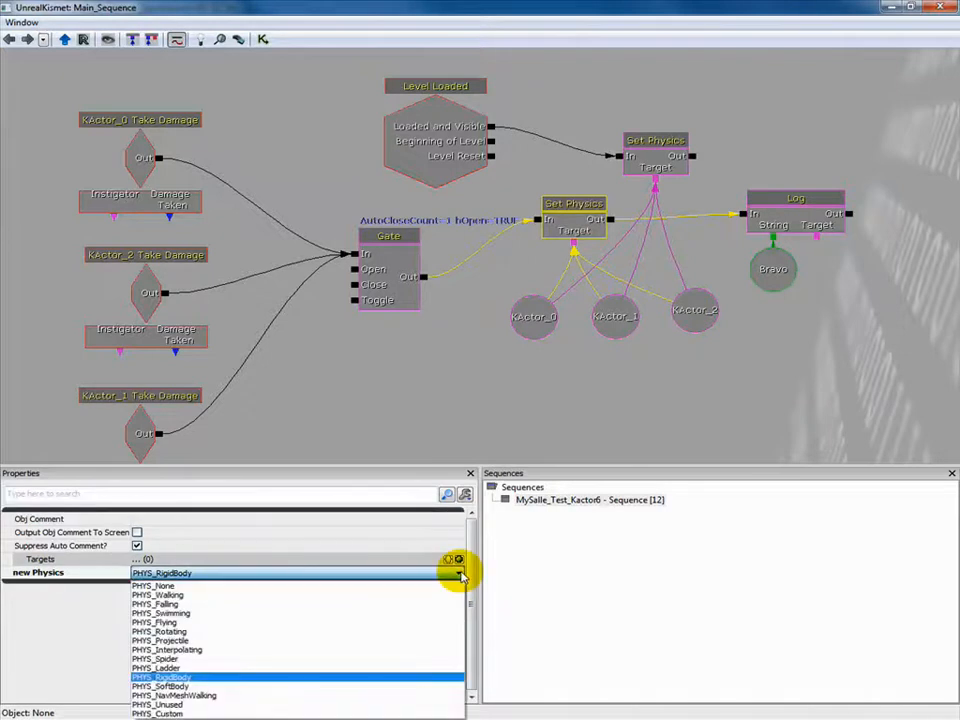
click(555, 407)
click(568, 236)
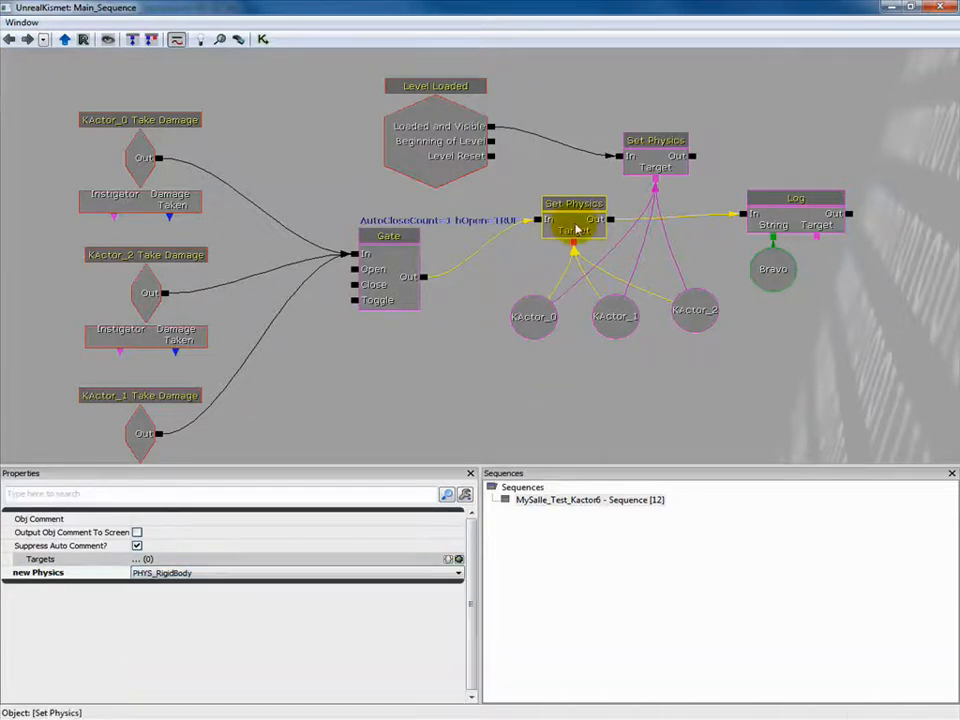
Examine the KActor target objects, the three Take Damage events and the Set Physics action linked to Level Loaded.
click(537, 320)
click(536, 318)
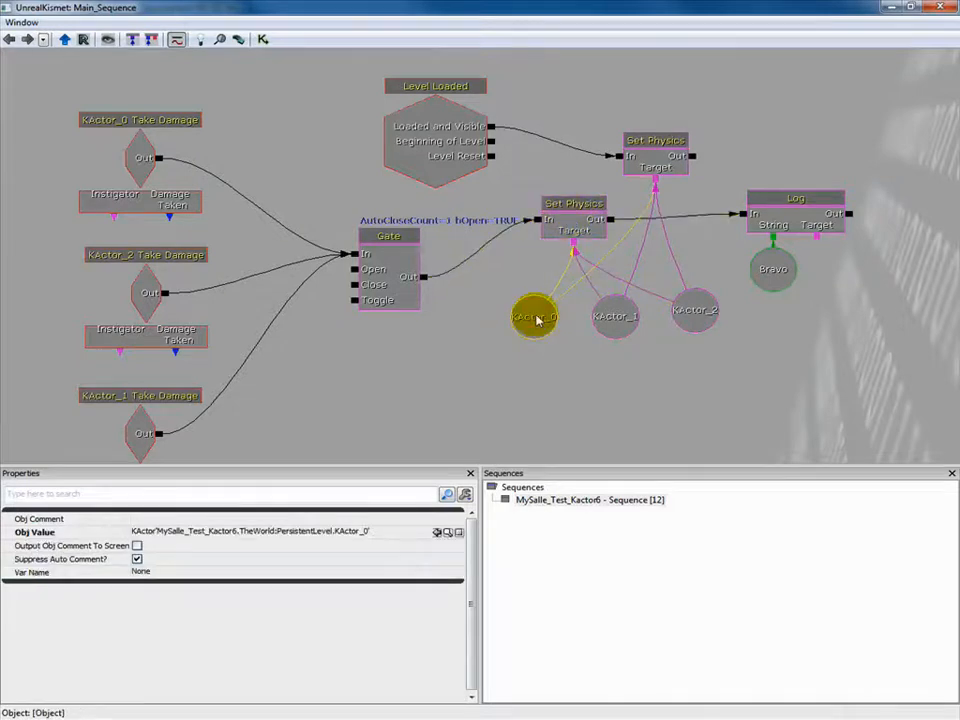
click(144, 158)
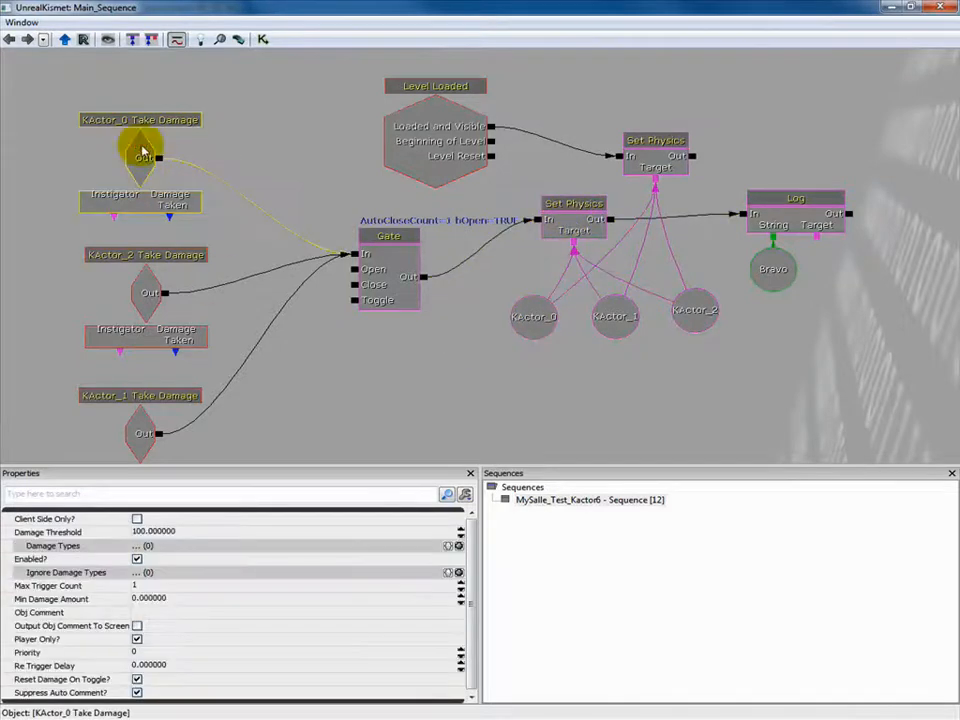
click(140, 294)
click(138, 432)
click(694, 311)
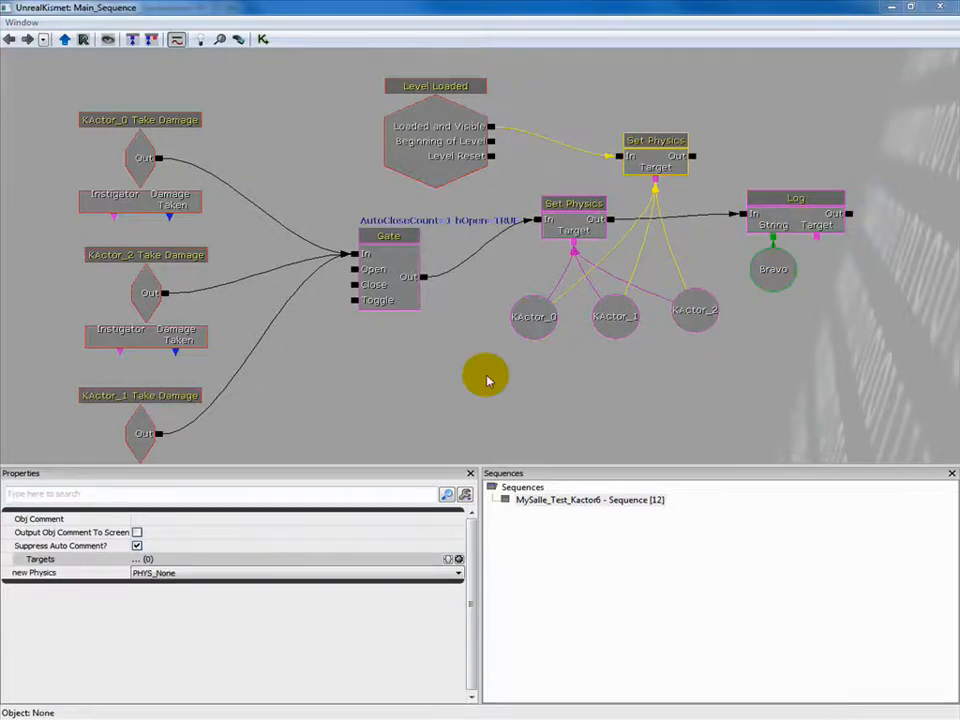
click(606, 315)
click(704, 312)
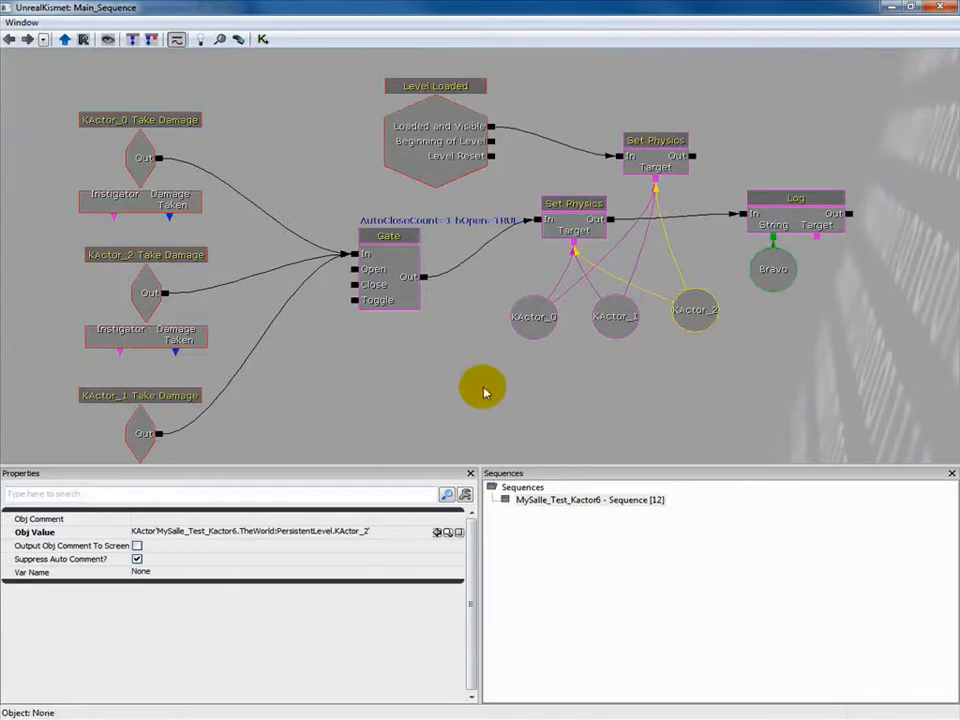
click(654, 155)
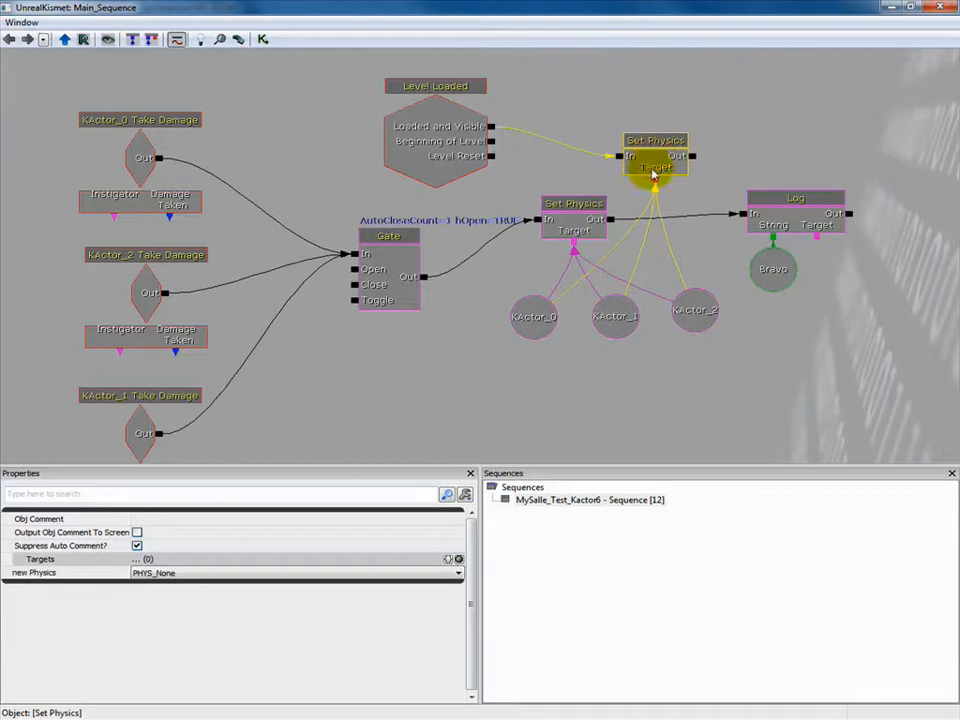
click(432, 401)
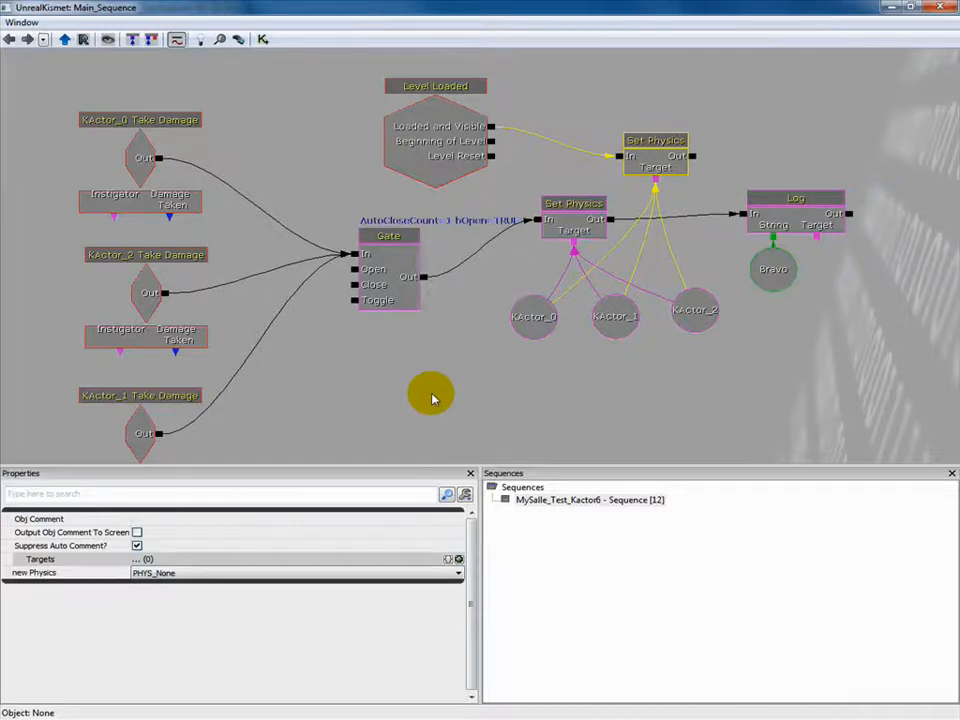
Trace the chain from the Gate to its Set Physics action and inspect the KActor_0 target.
click(392, 262)
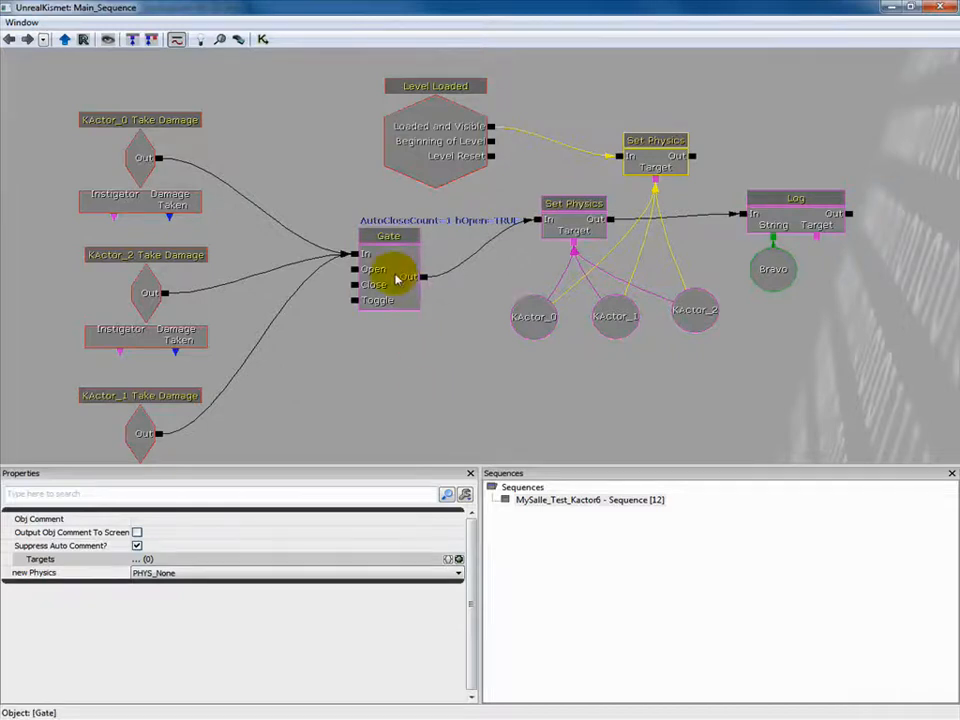
click(569, 223)
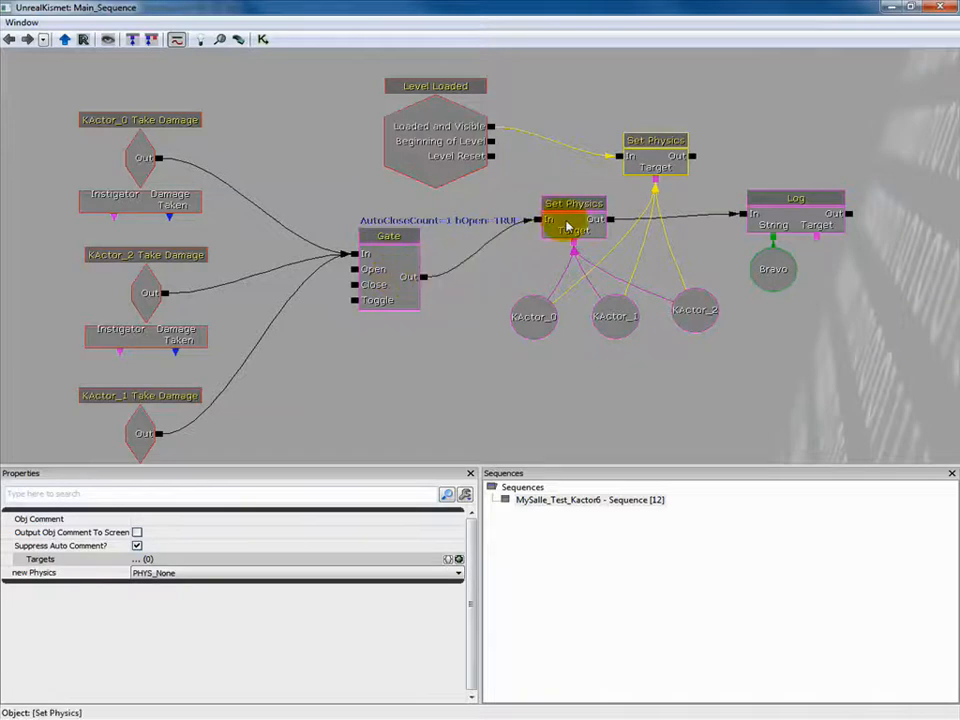
click(550, 327)
click(538, 316)
click(302, 554)
click(580, 226)
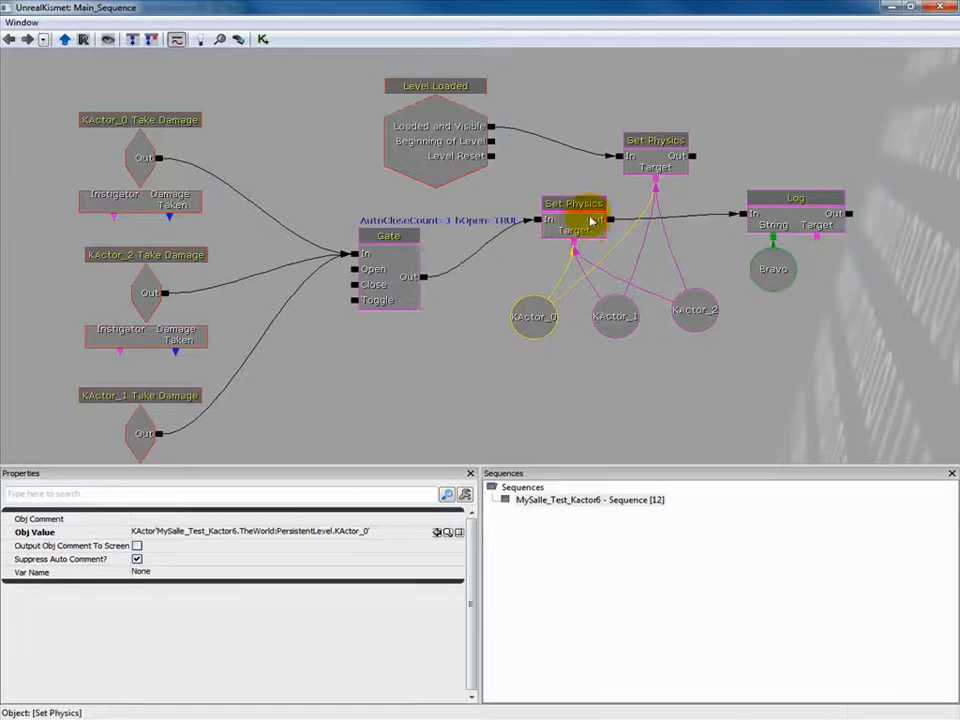
click(572, 418)
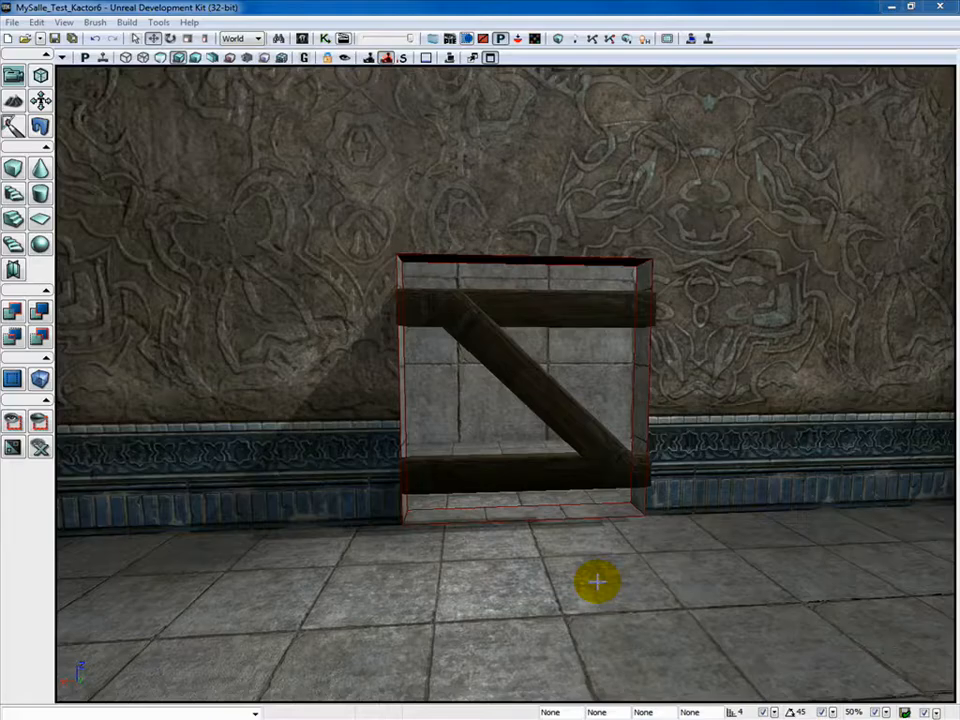
Run the physics simulation of the five-bone rope asset in UnrealPhAT and poke its lowest body.
drag(597, 581, 477, 475)
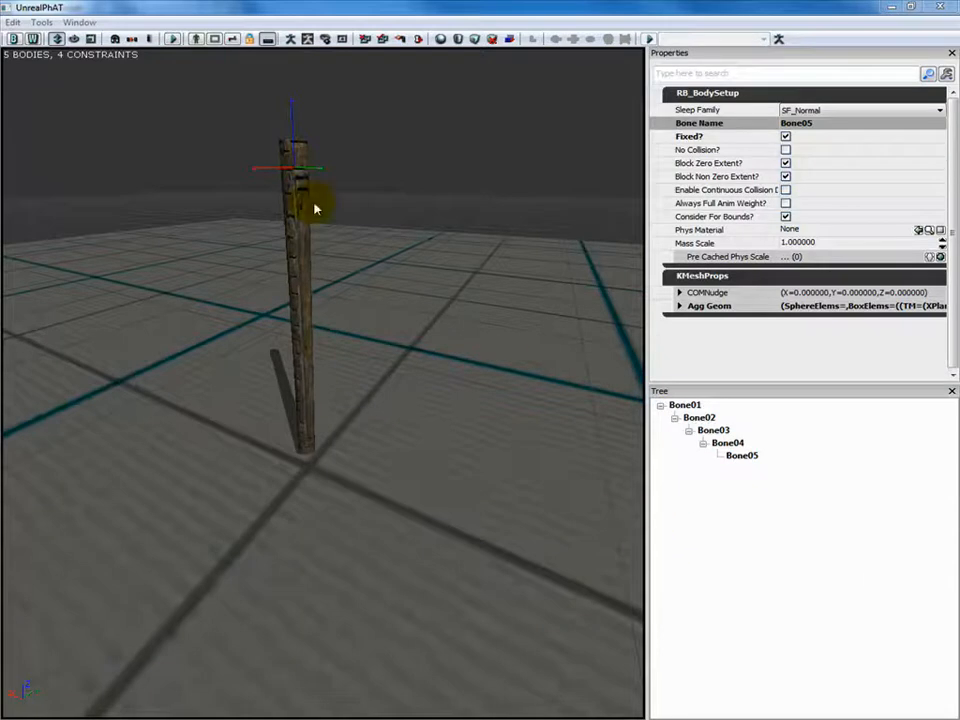
click(172, 38)
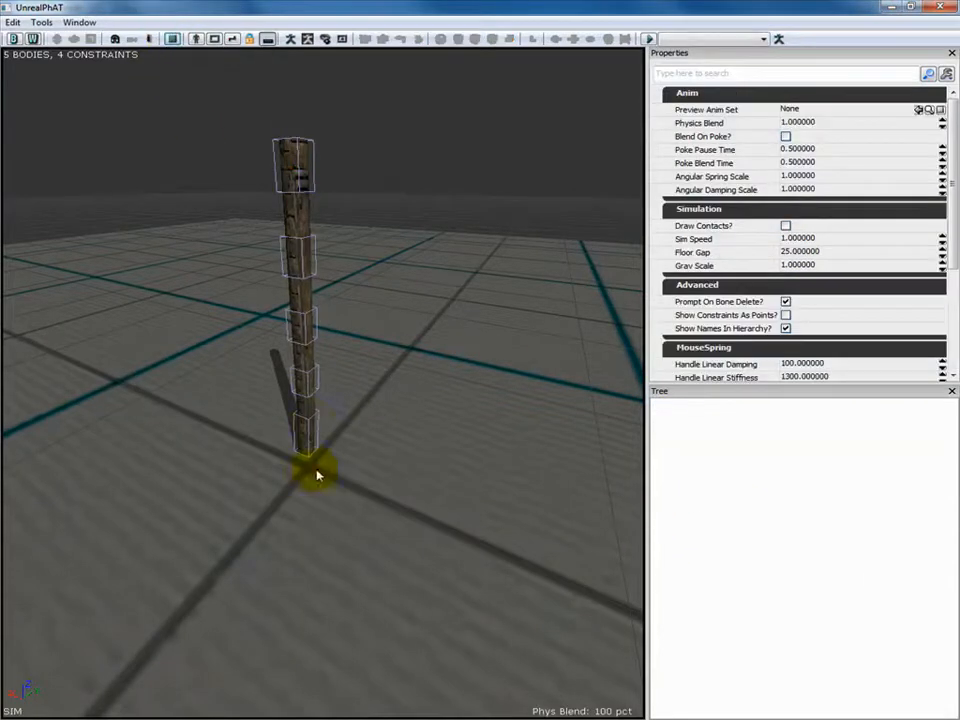
ctrl+click(310, 430)
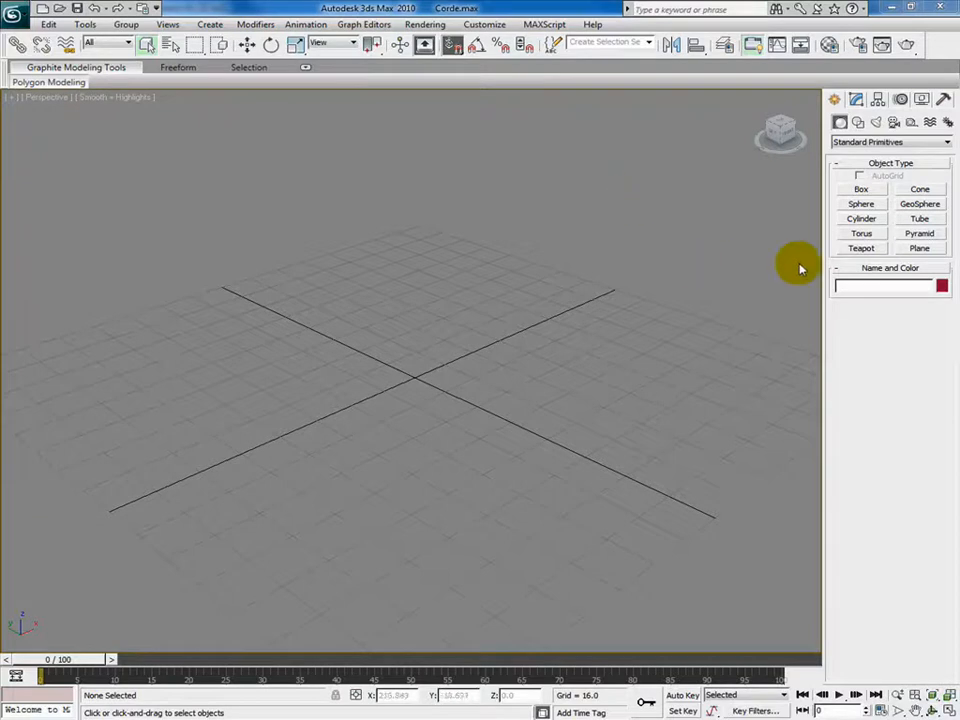
Switch to 3ds Max and create a cylinder at the grid origin, about 16 units in radius and 96 high.
click(864, 217)
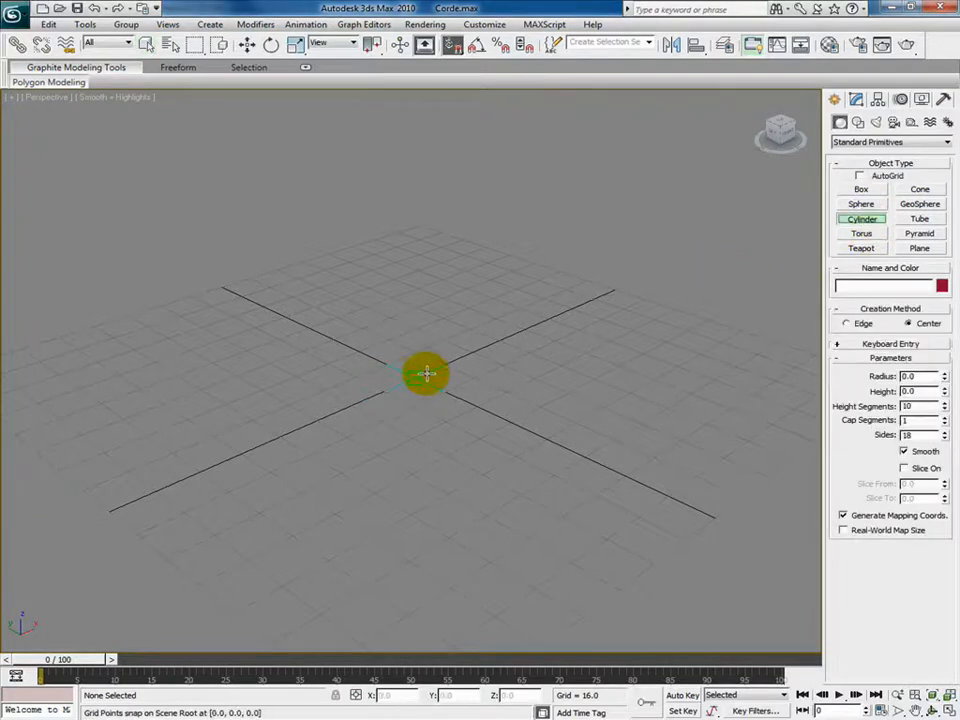
drag(413, 378, 431, 388)
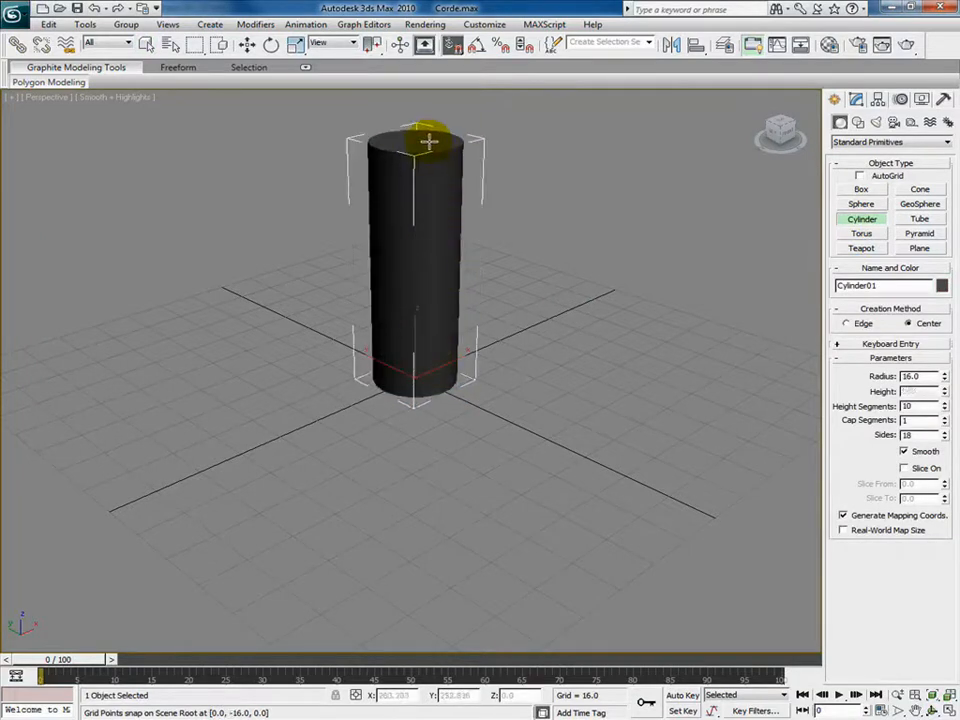
click(430, 141)
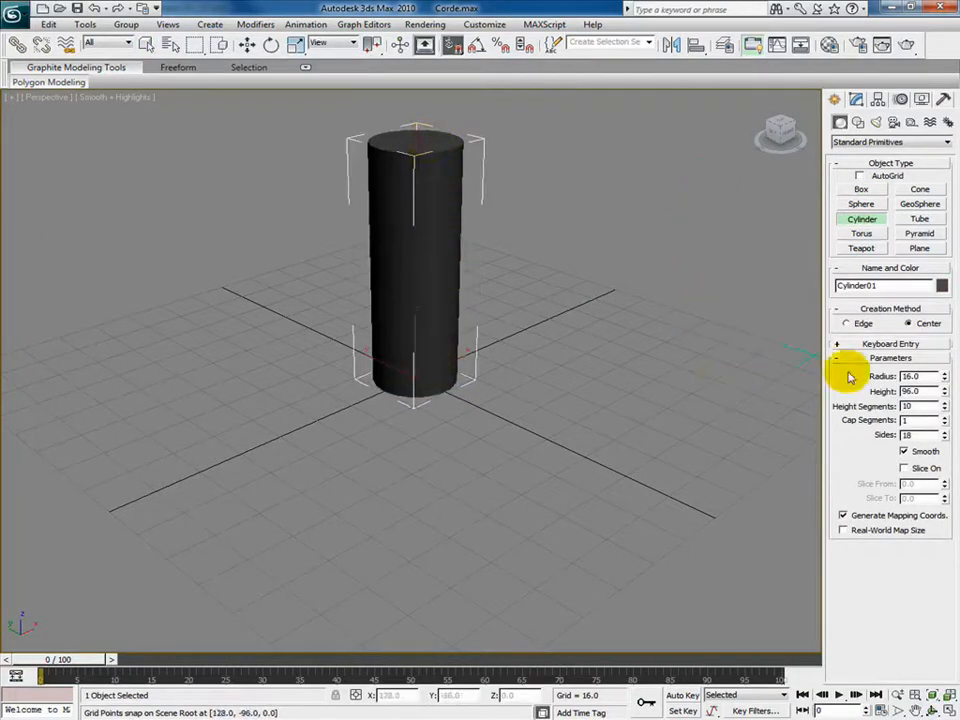
Set the cylinder's radius to 8 and its height to 256.
double_click(928, 376)
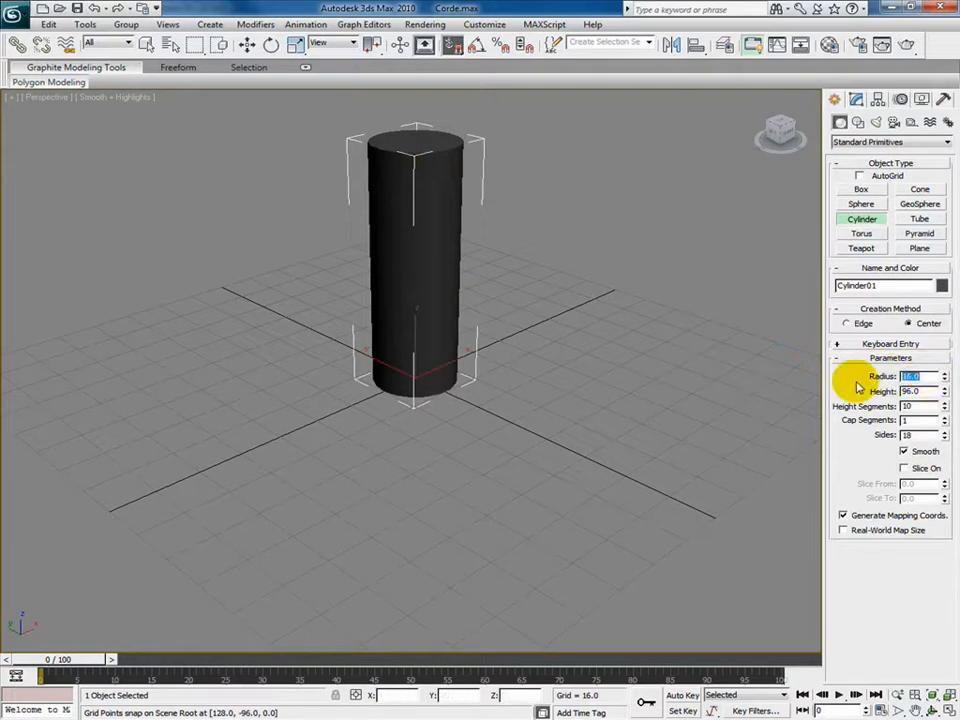
text(8)
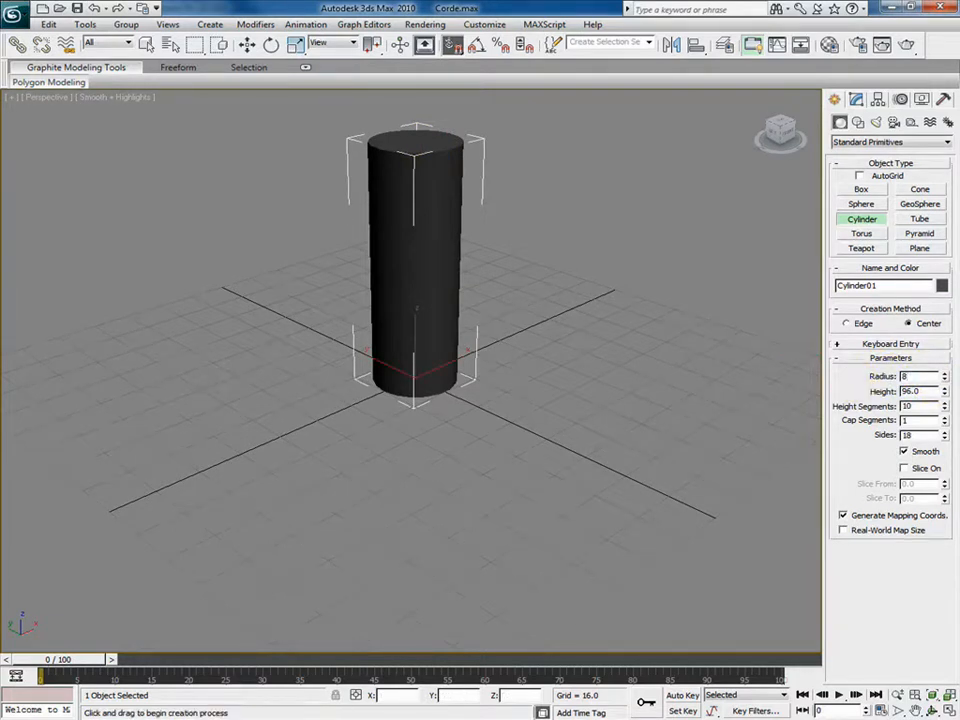
key(Tab)
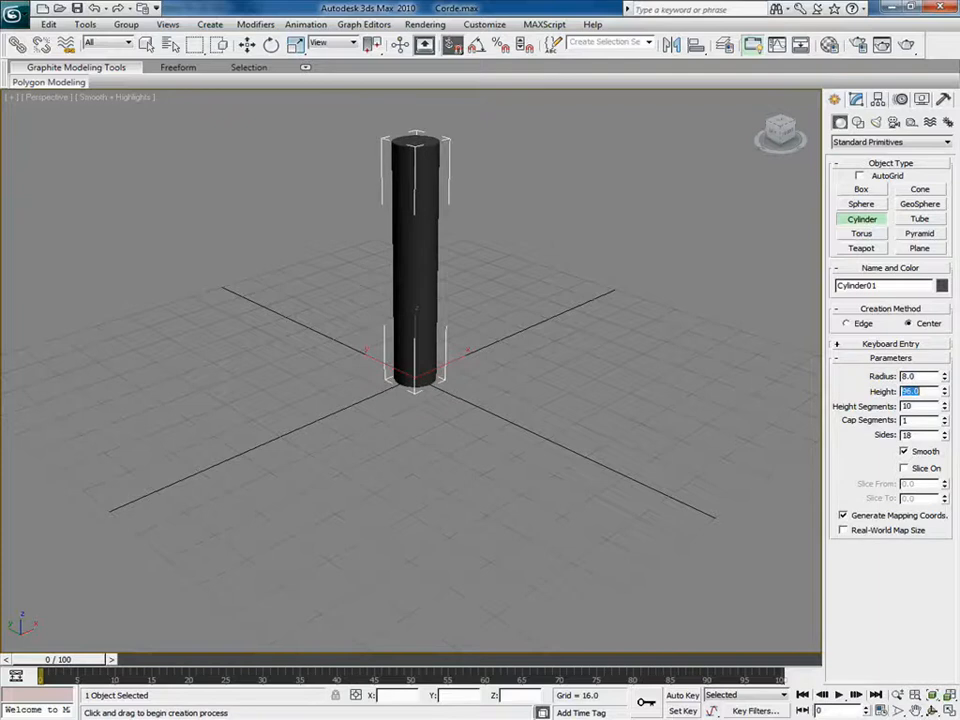
text(256)
key(Return)
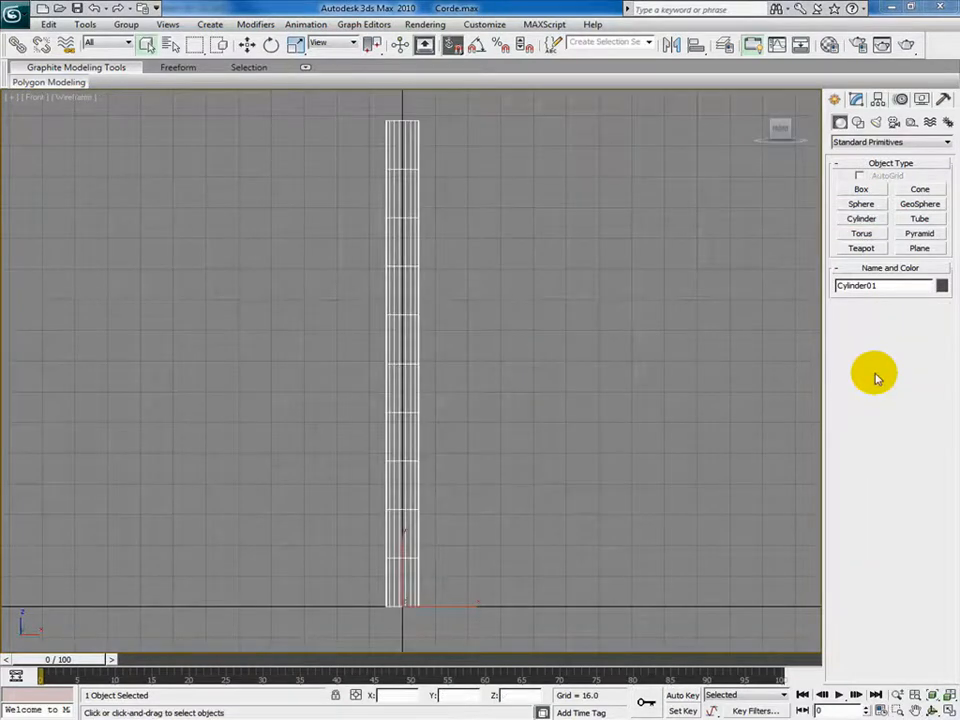
Apply a UVW Map modifier to the cylinder and display the front view with Smooth + Highlights shading.
click(856, 99)
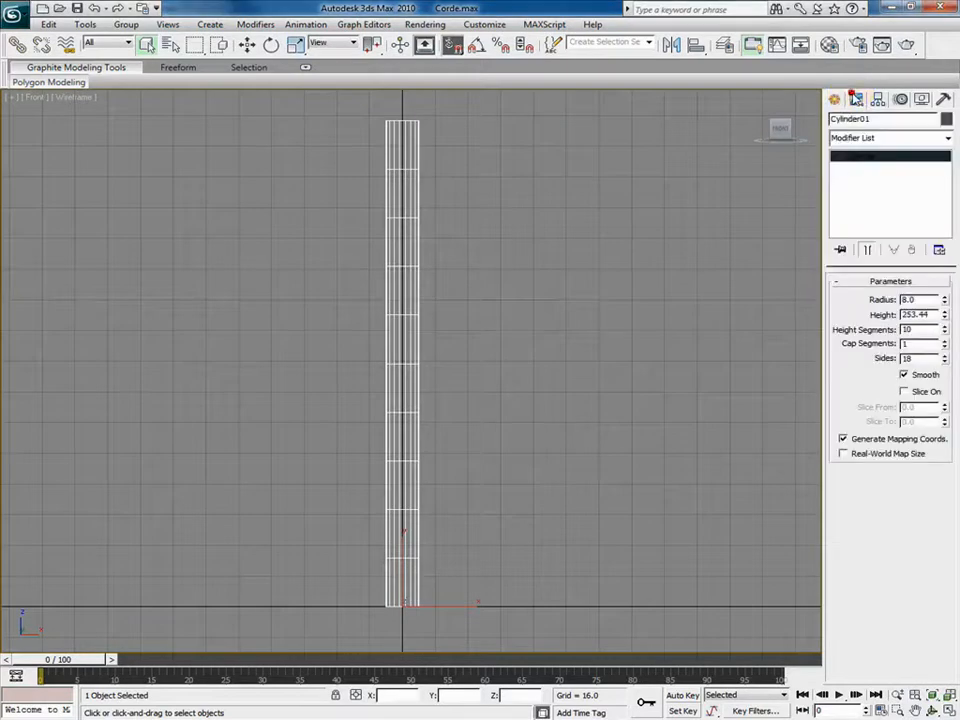
click(947, 138)
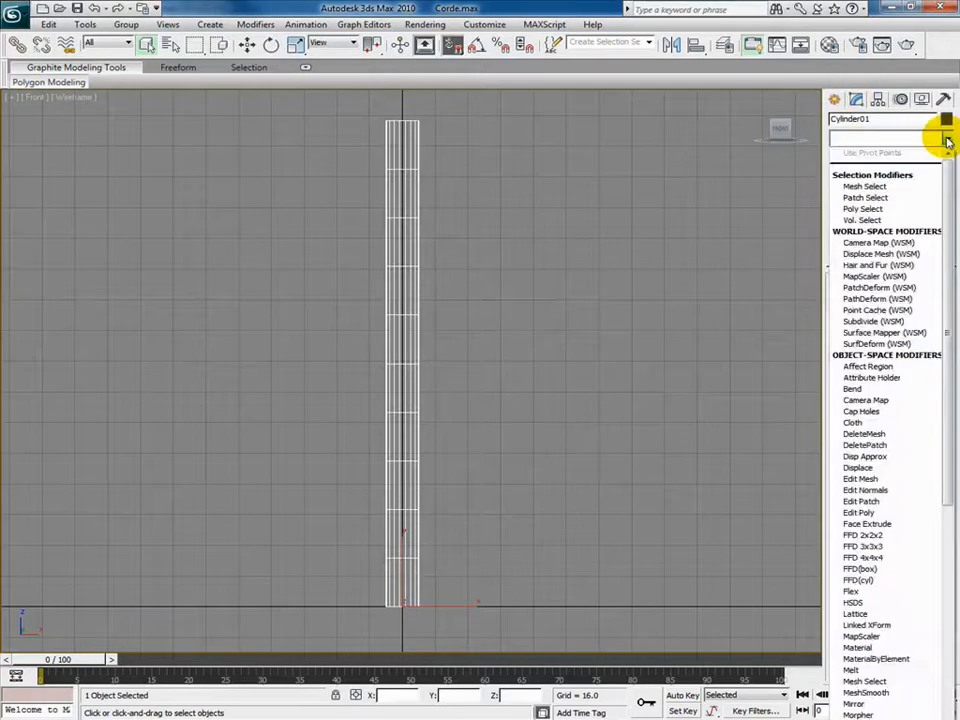
drag(949, 251, 877, 690)
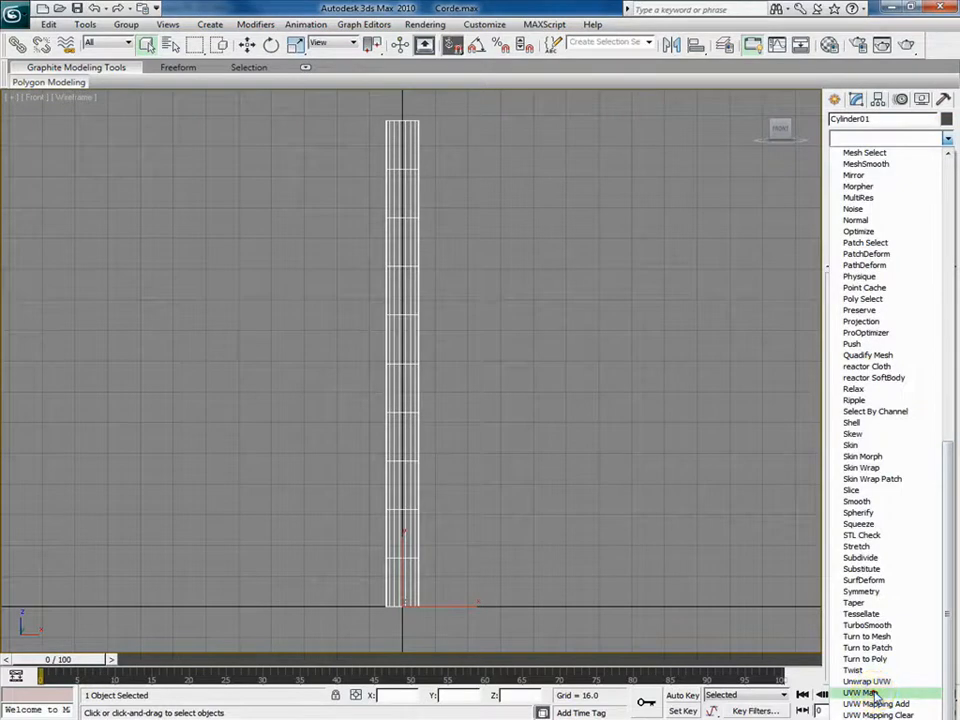
click(873, 693)
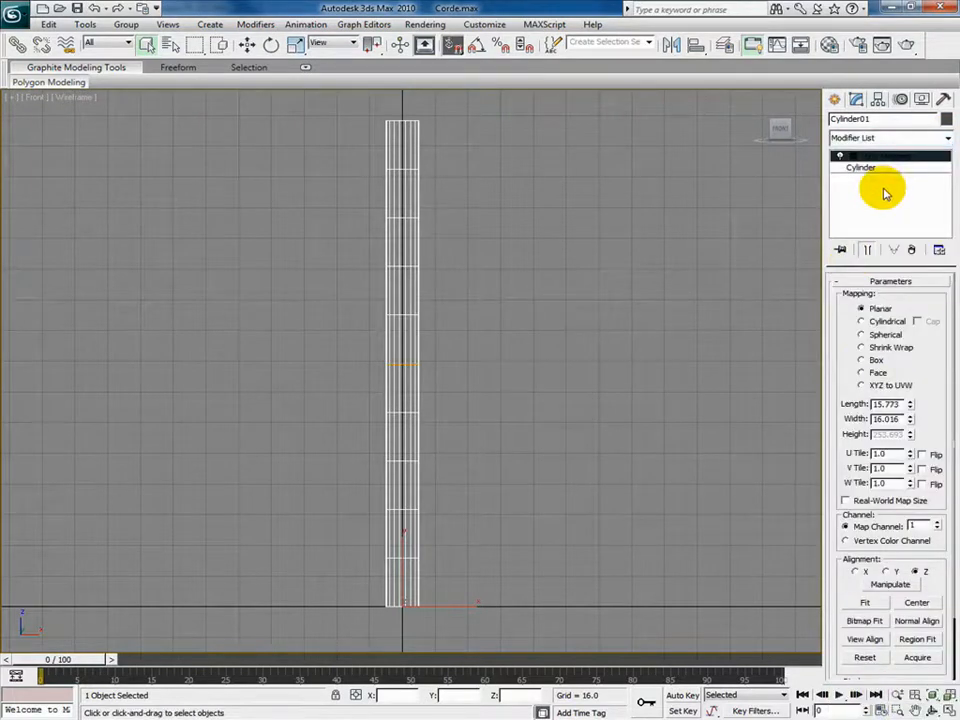
click(79, 99)
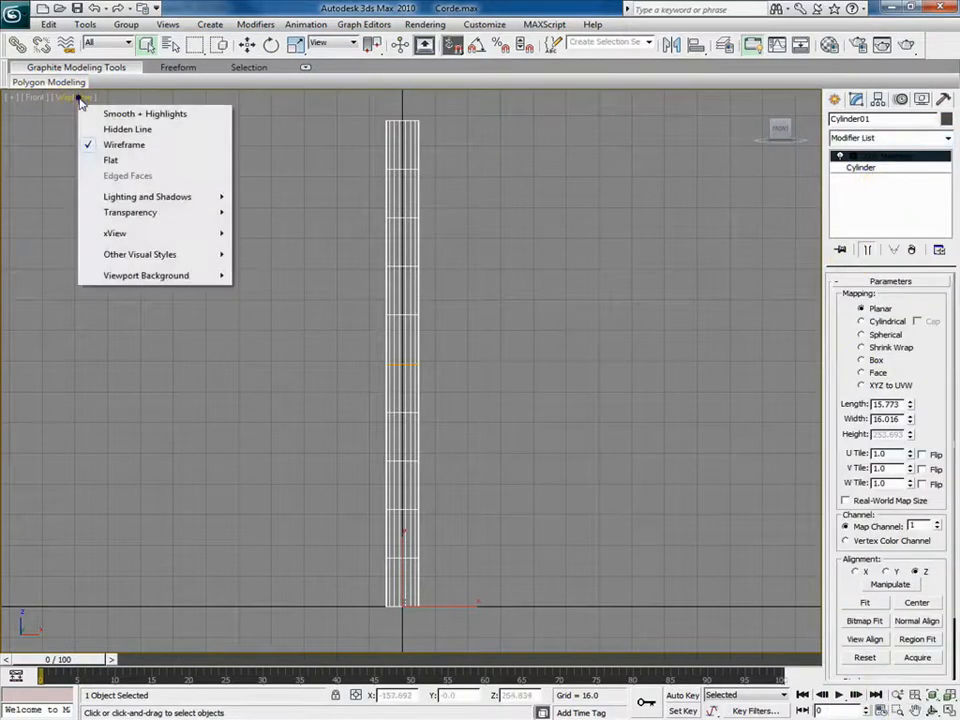
click(107, 114)
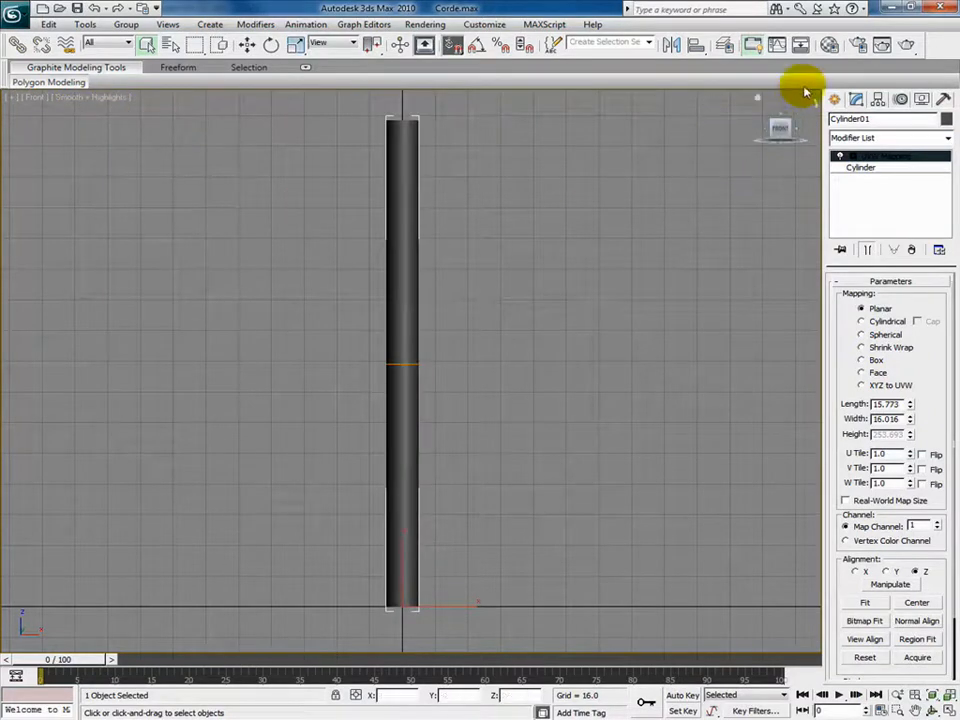
Assign a sample material from the Material Editor to the cylinder and center its cylindrical UVW mapping.
click(829, 45)
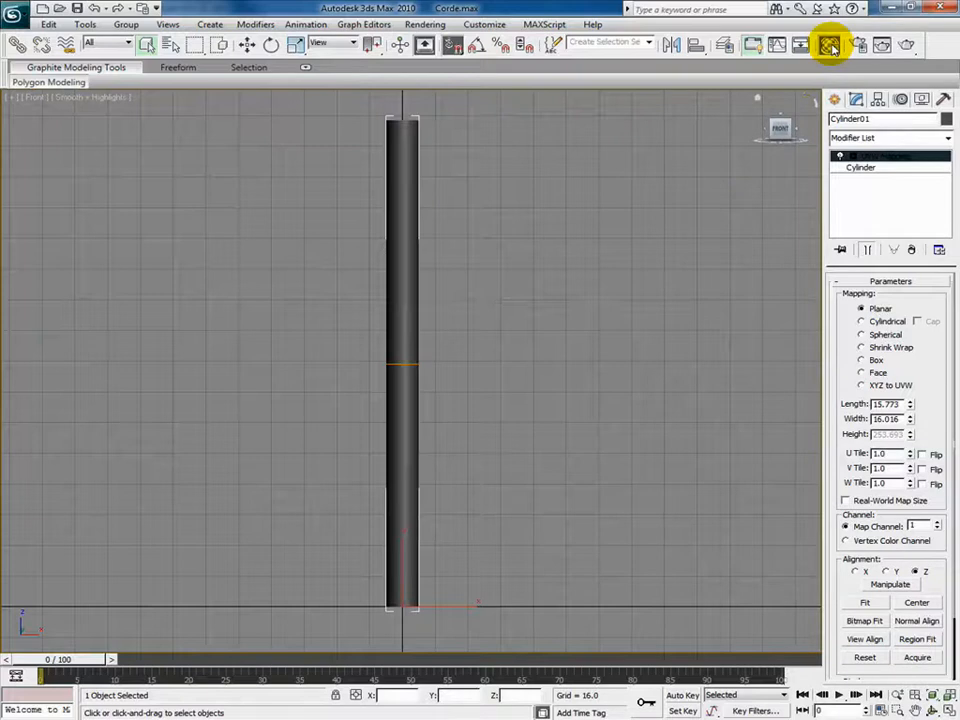
click(67, 168)
drag(67, 168, 404, 303)
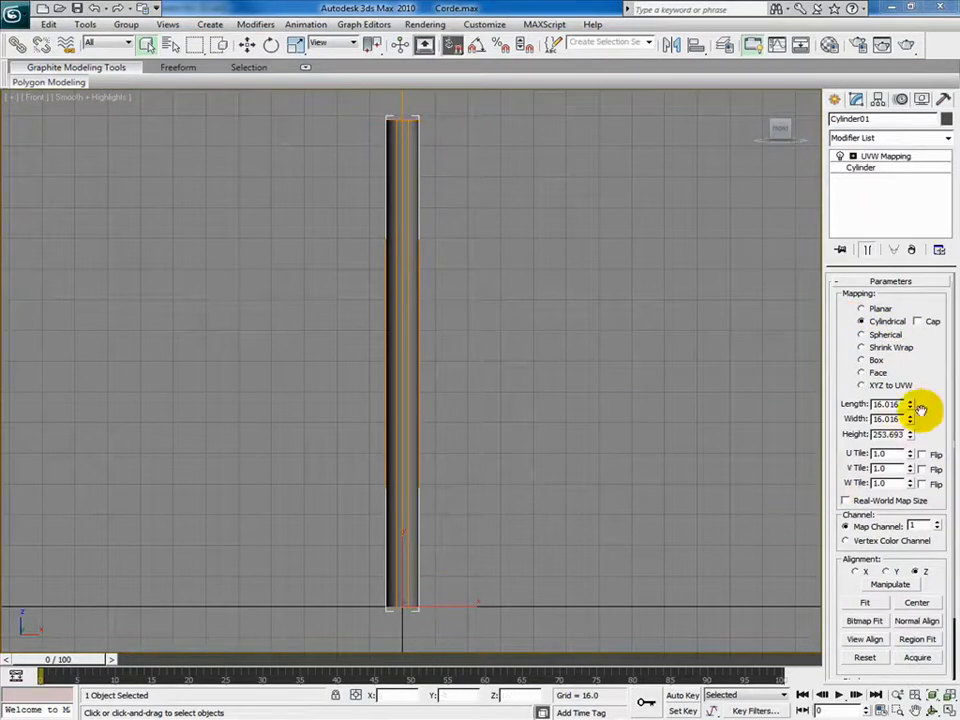
click(917, 603)
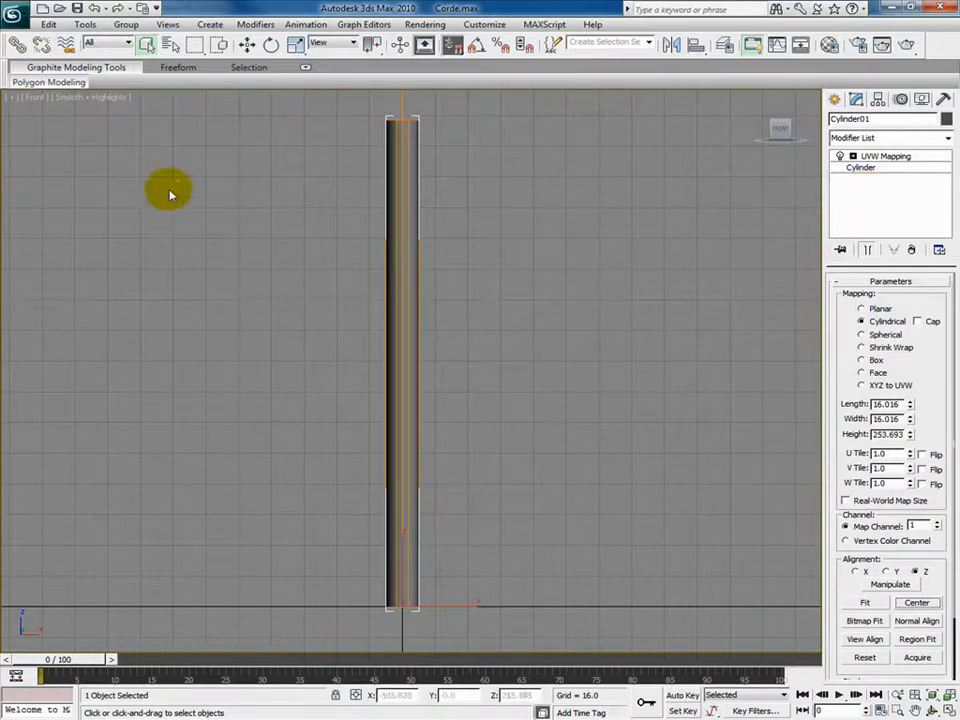
Show the front view in wireframe and draw a bone chain up the cylinder's axis from the grid origin, with joints about 48 units apart.
click(88, 97)
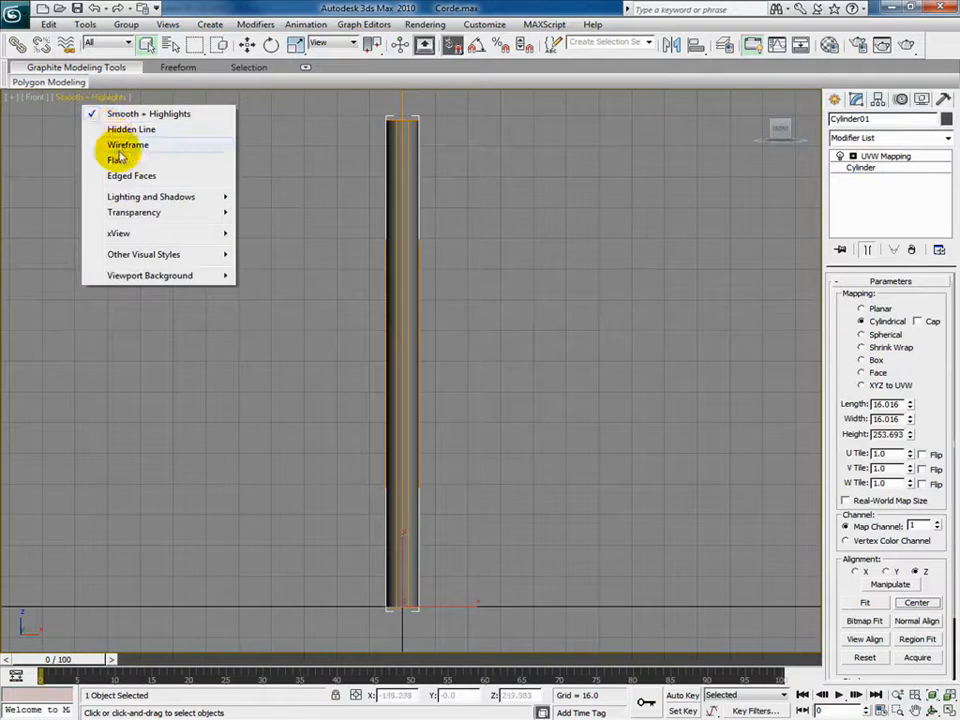
click(125, 144)
click(834, 101)
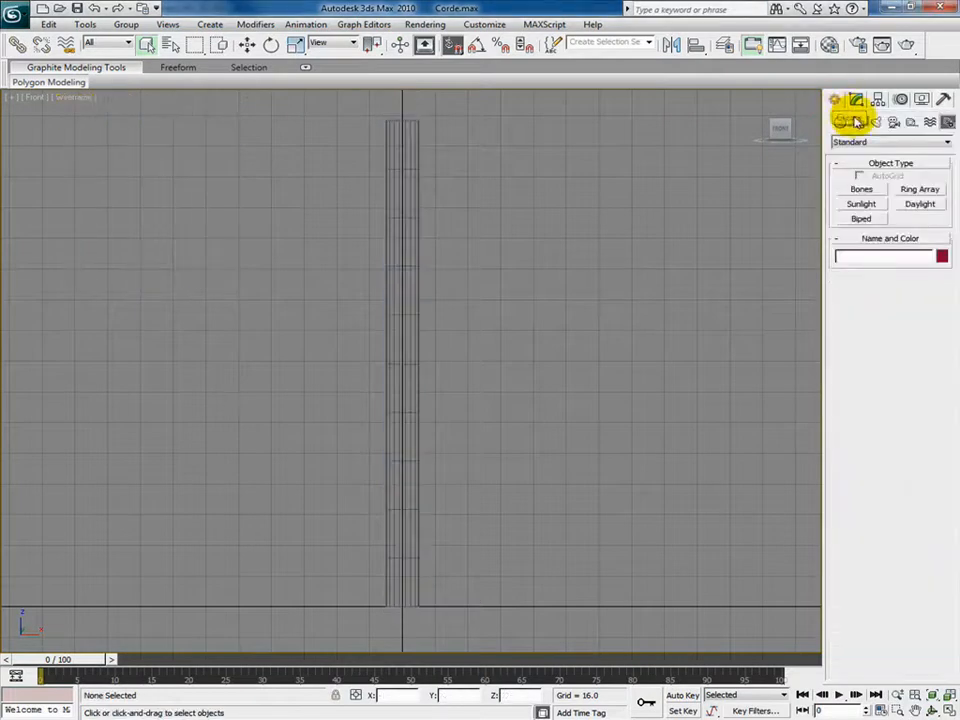
click(864, 191)
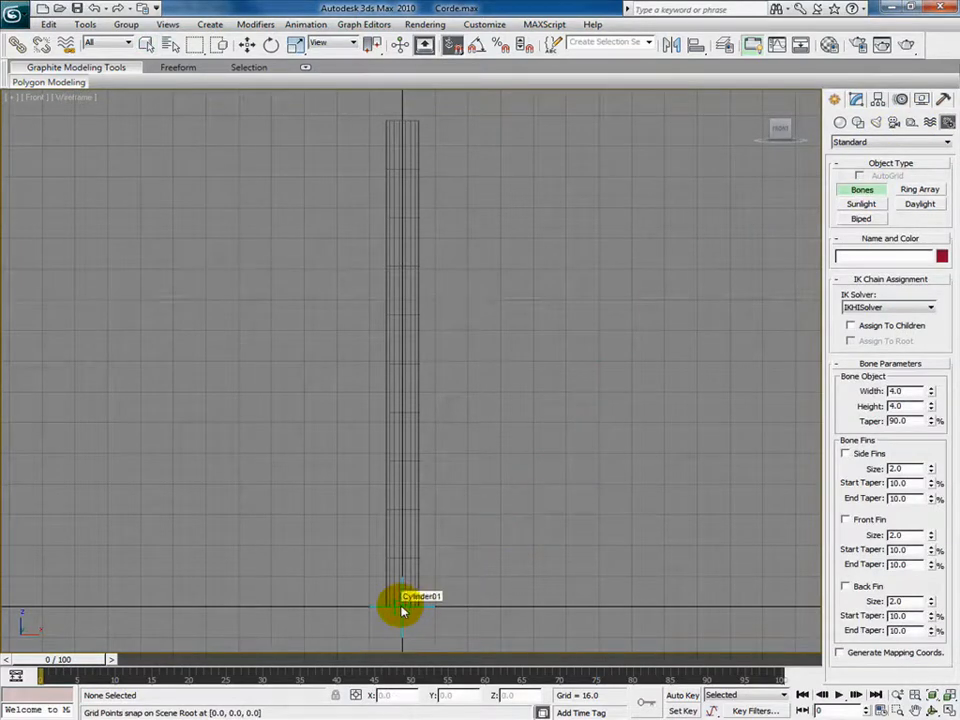
click(401, 606)
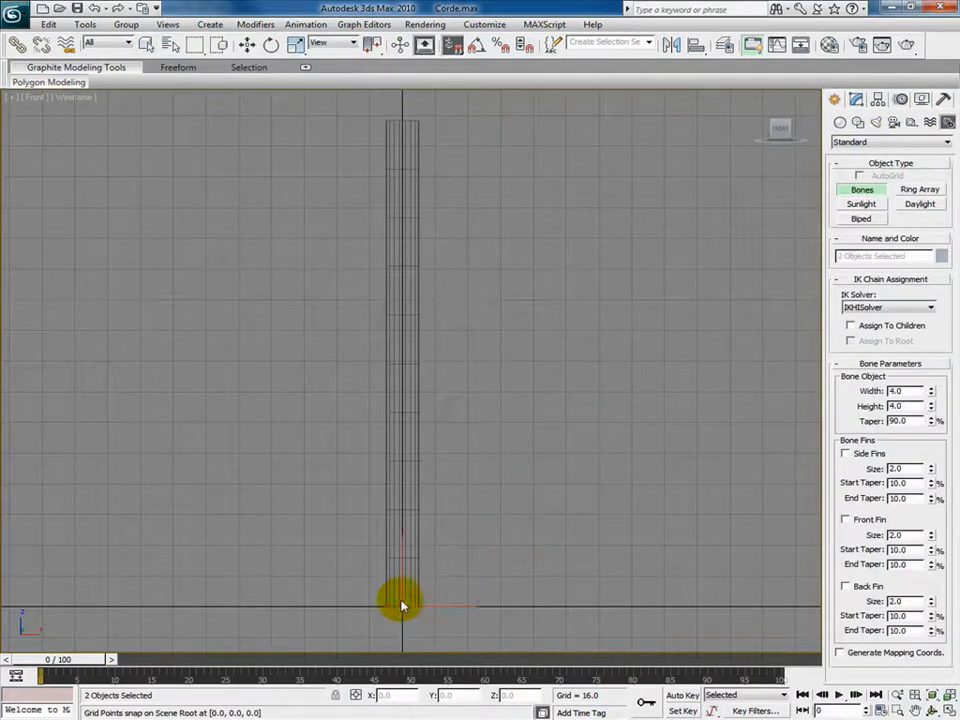
click(402, 516)
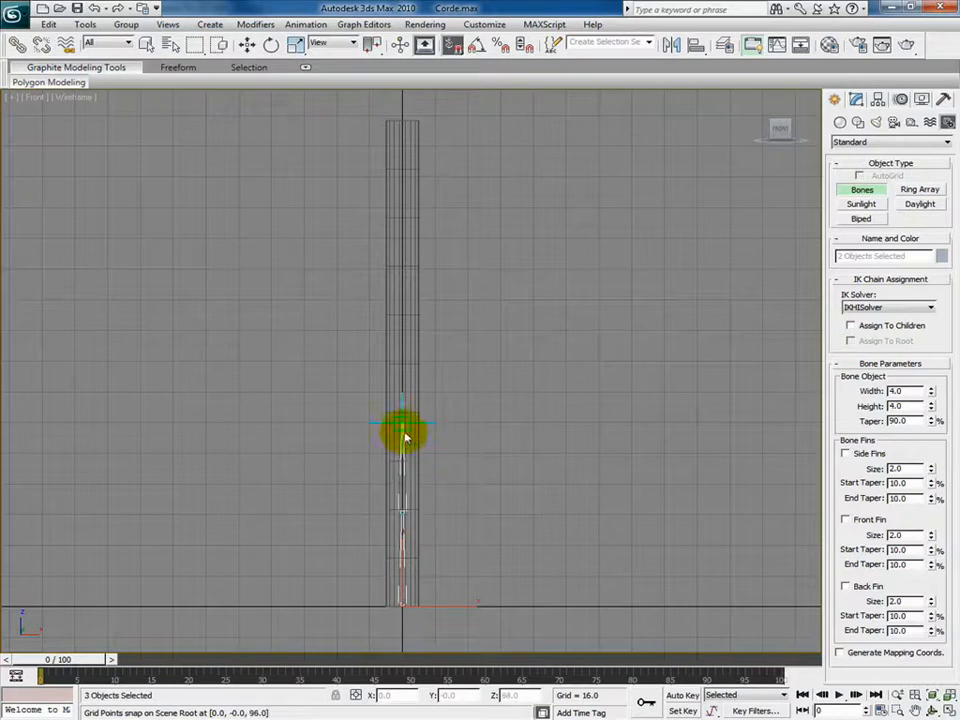
click(403, 416)
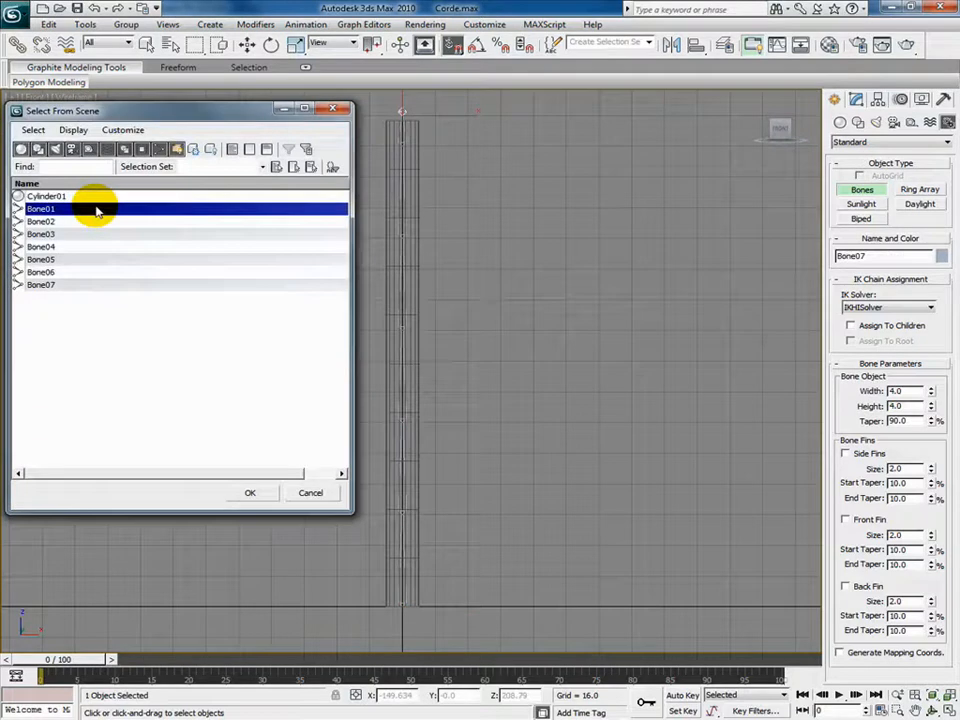
click(96, 285)
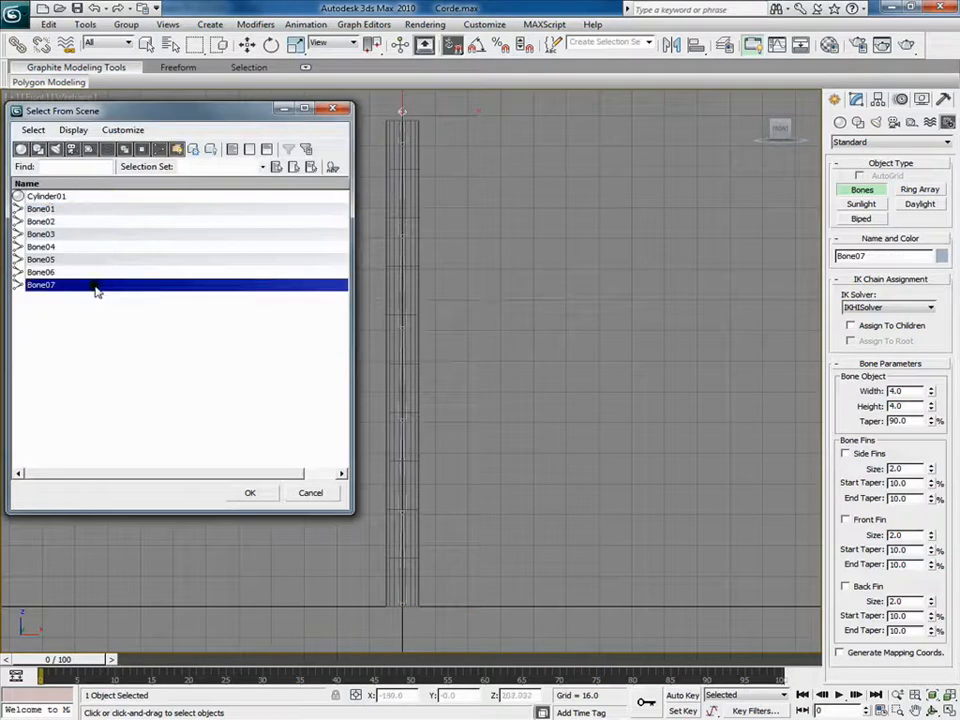
click(333, 106)
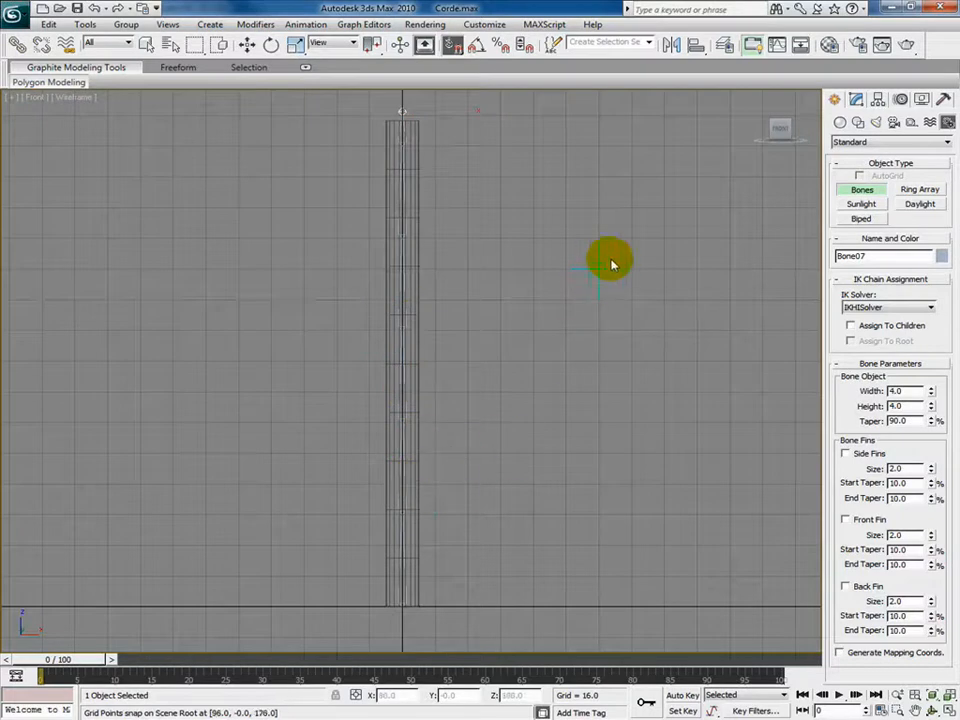
Apply a Skin modifier to the cylinder and add Bone01 through Bone07 to it.
click(857, 98)
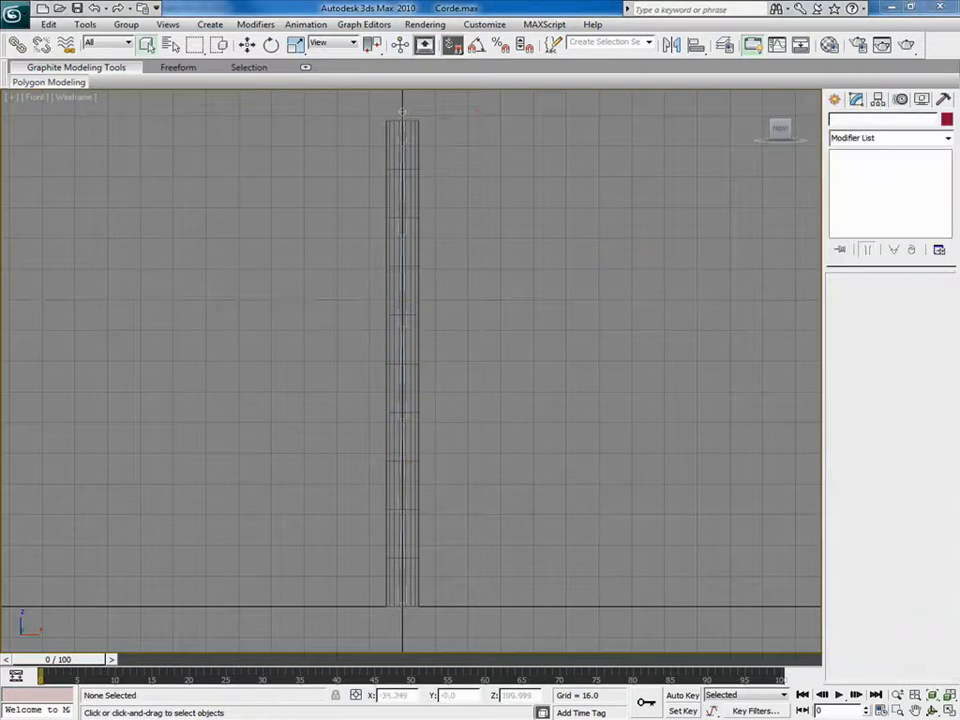
click(417, 267)
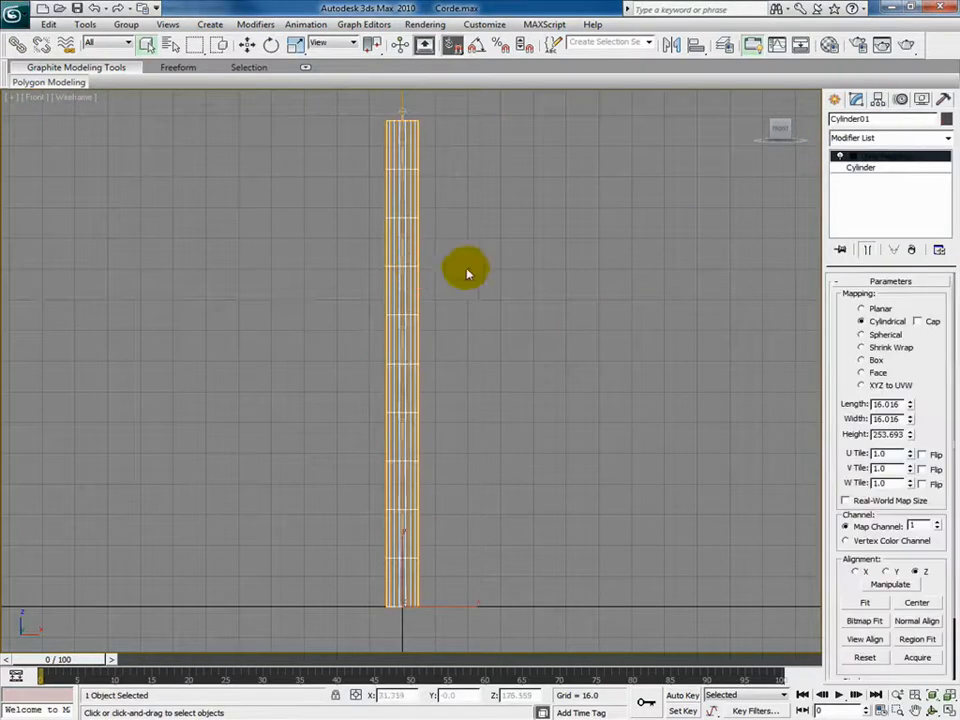
click(945, 137)
drag(948, 185, 943, 446)
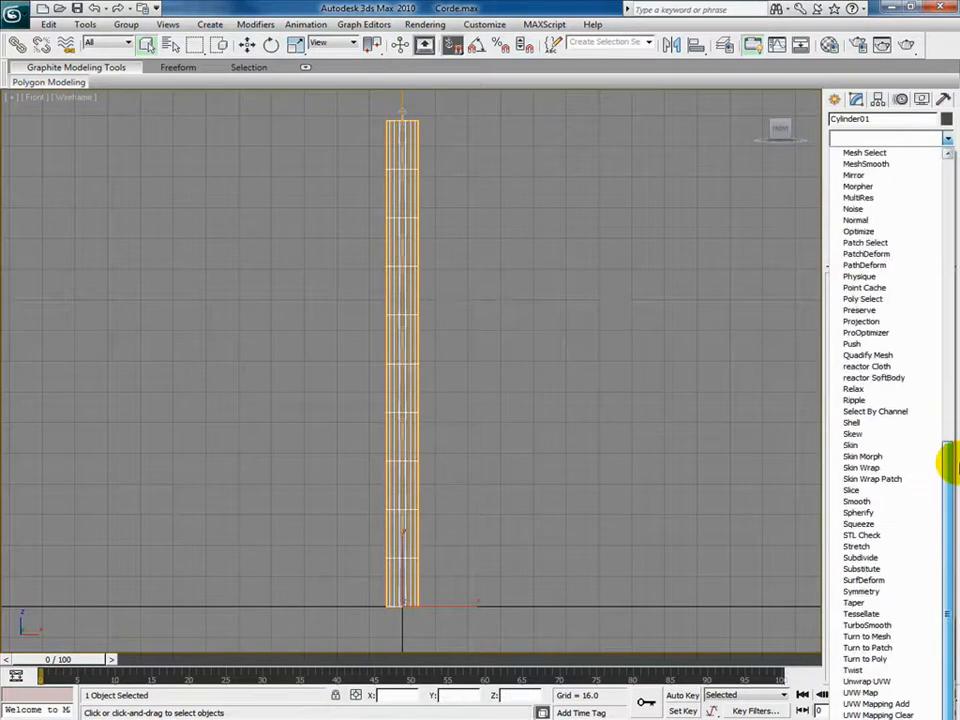
click(858, 444)
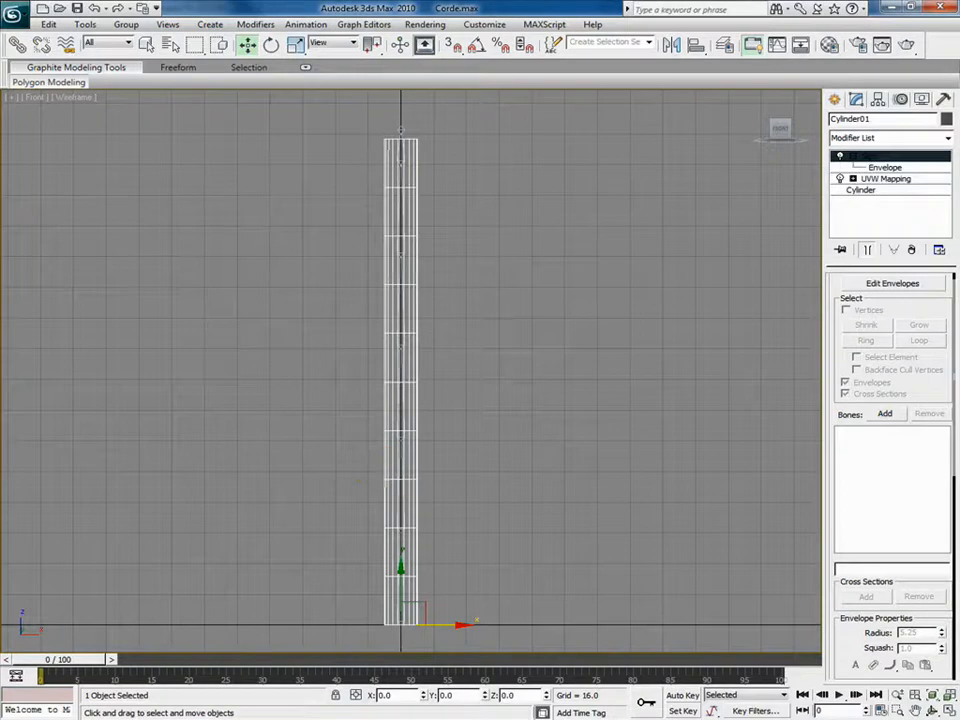
drag(64, 191, 73, 274)
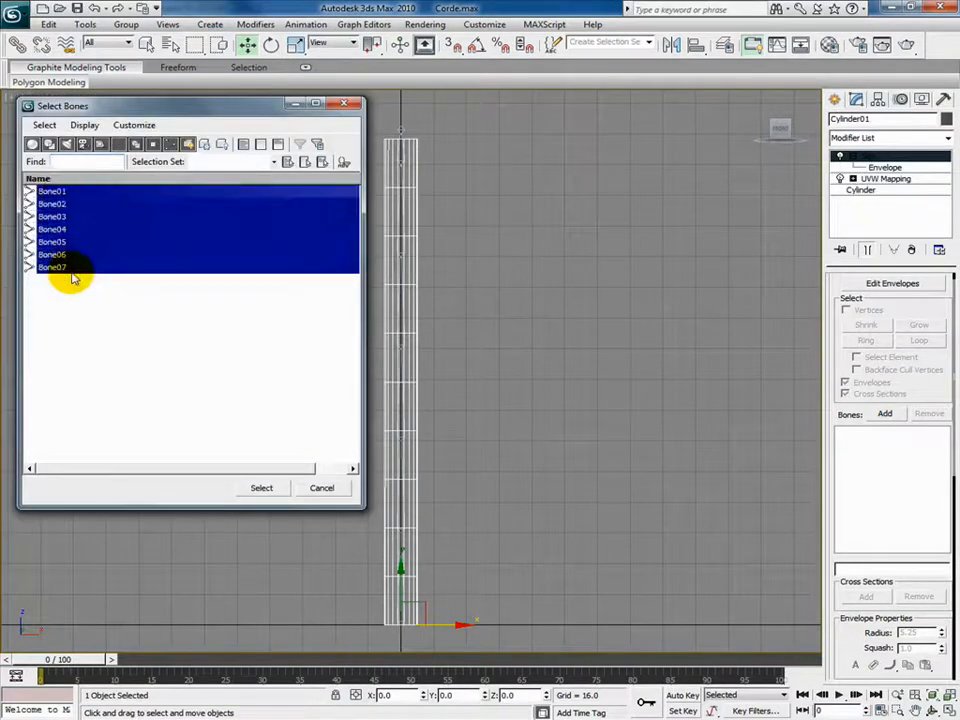
click(261, 489)
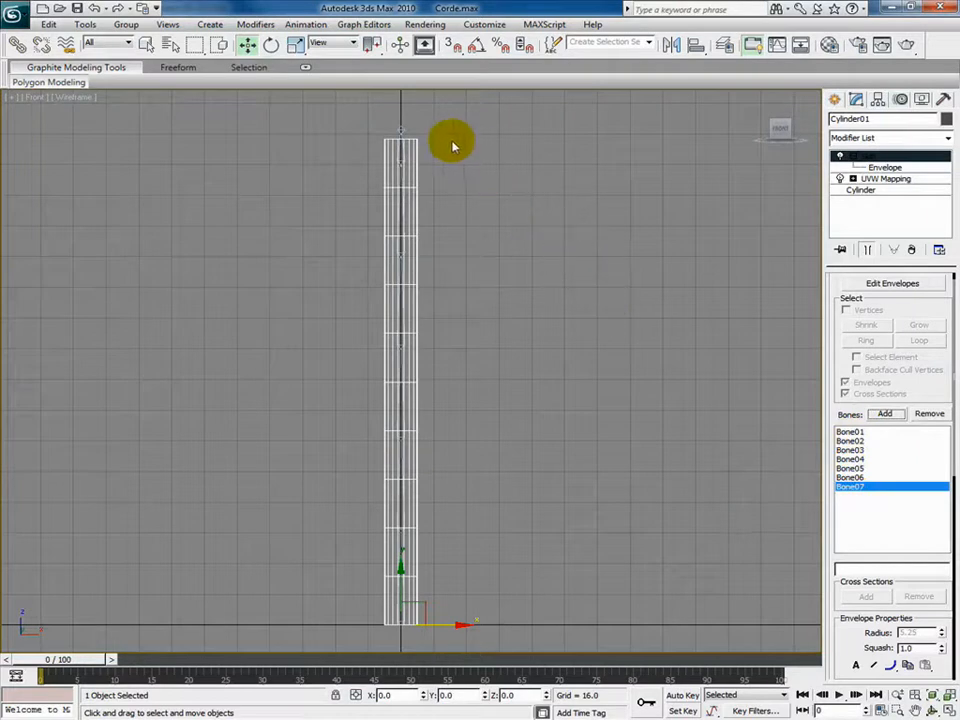
Try moving Bone05 sideways to test how the skinned cylinder follows the bones.
click(401, 208)
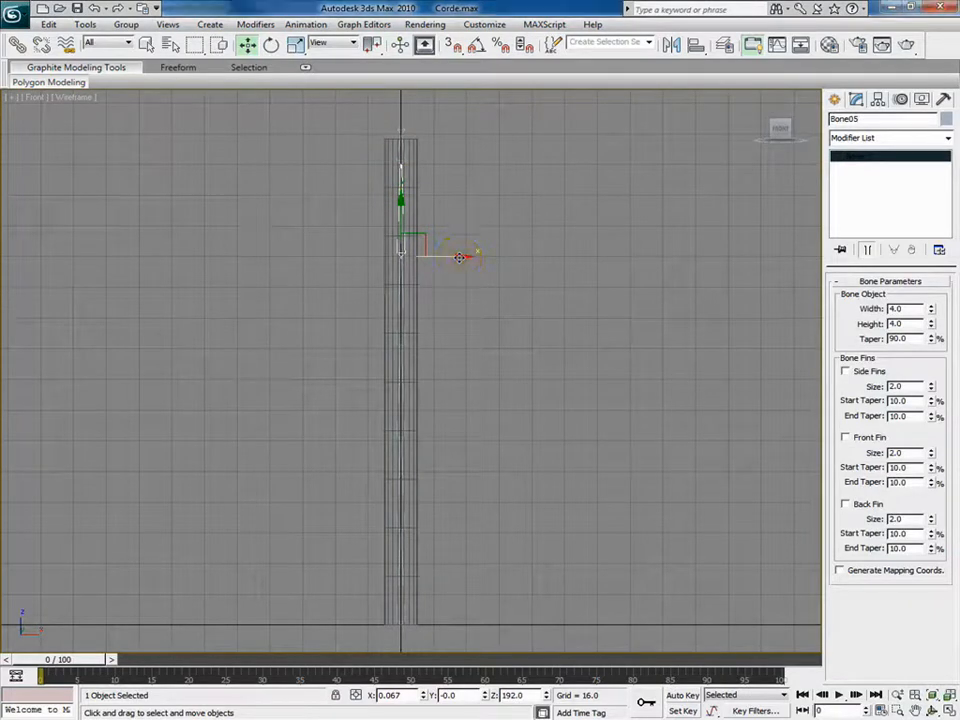
mouse_move(461, 258)
mouse_down()
mouse_move(503, 282)
mouse_move(458, 264)
mouse_up()
click(694, 350)
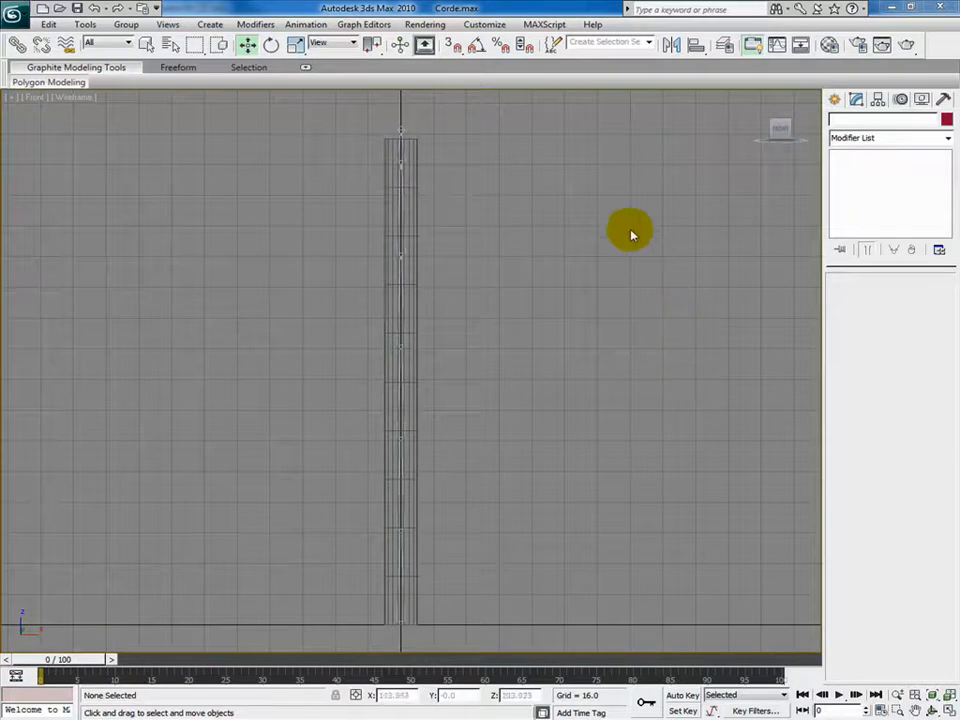
Open the ActorX utility and select the cylinder together with all its bones.
click(943, 100)
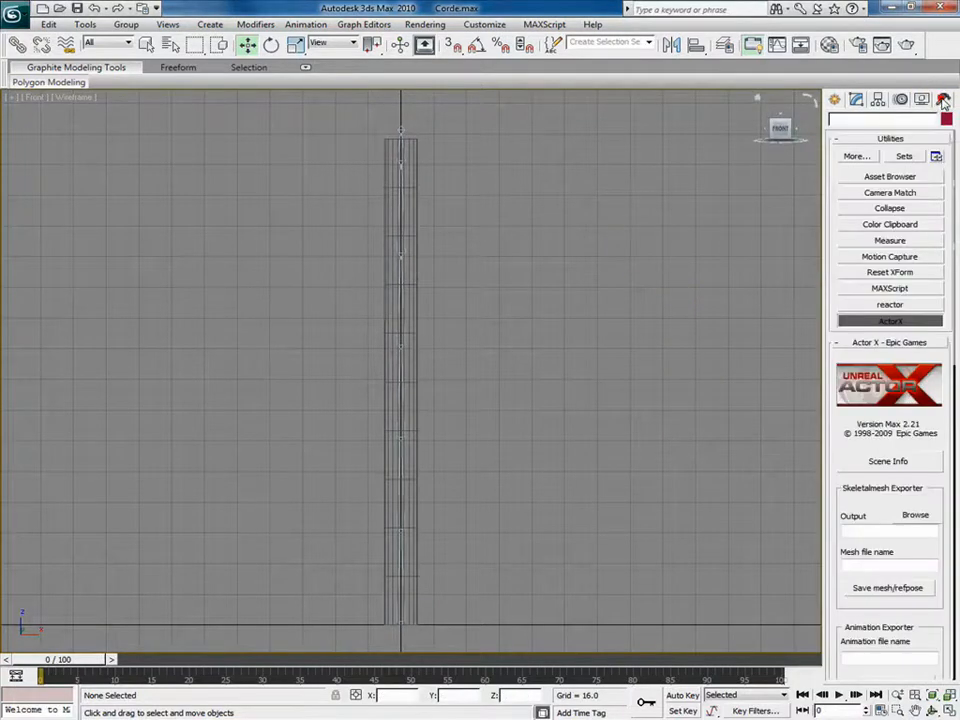
click(890, 321)
click(890, 321)
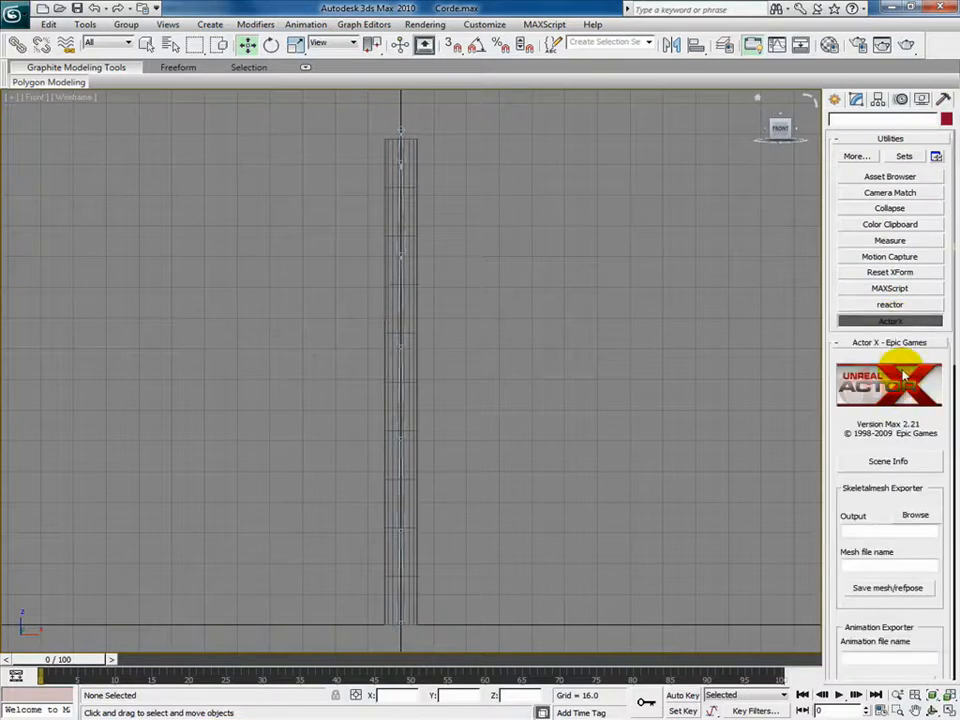
drag(343, 110, 476, 643)
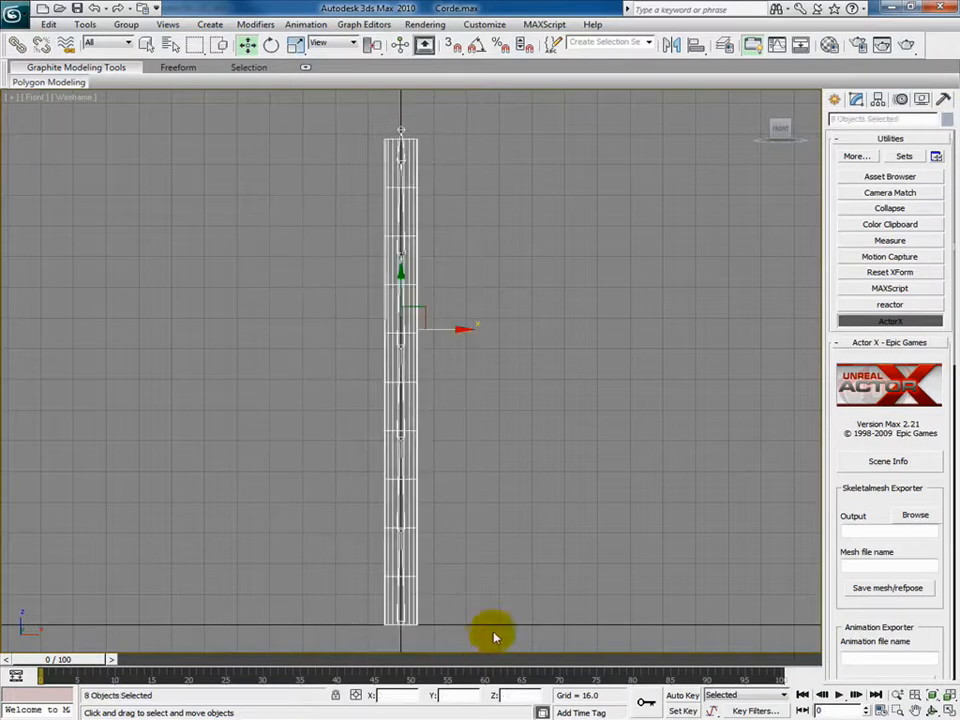
Set the skeletal mesh output folder to C:\UDK\UDK-2009-12\Export and the mesh file name to Corde.
click(915, 516)
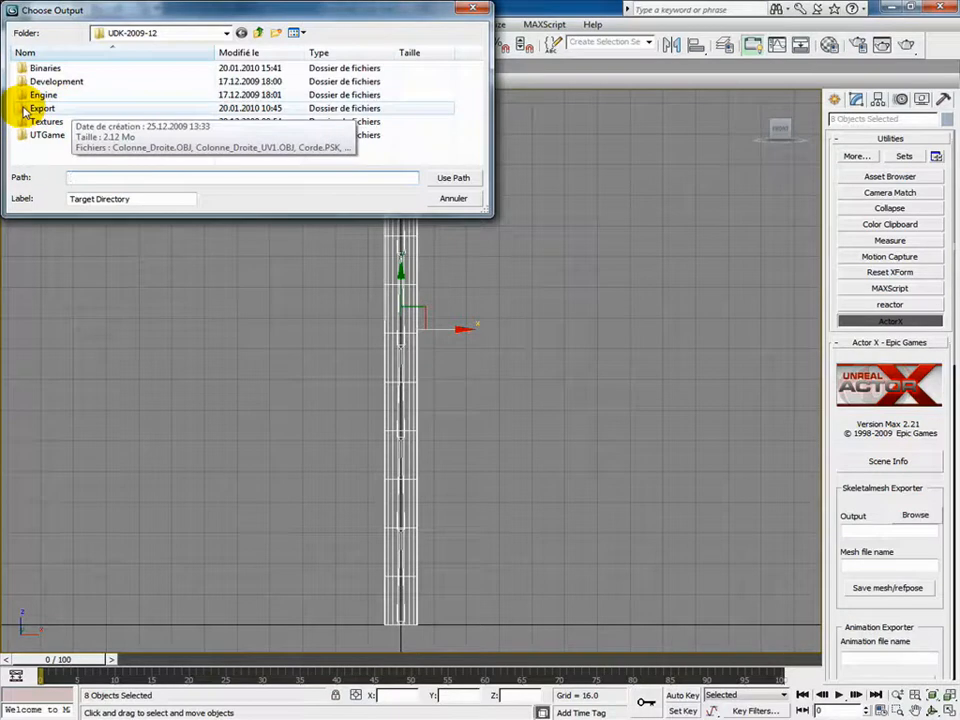
double_click(24, 108)
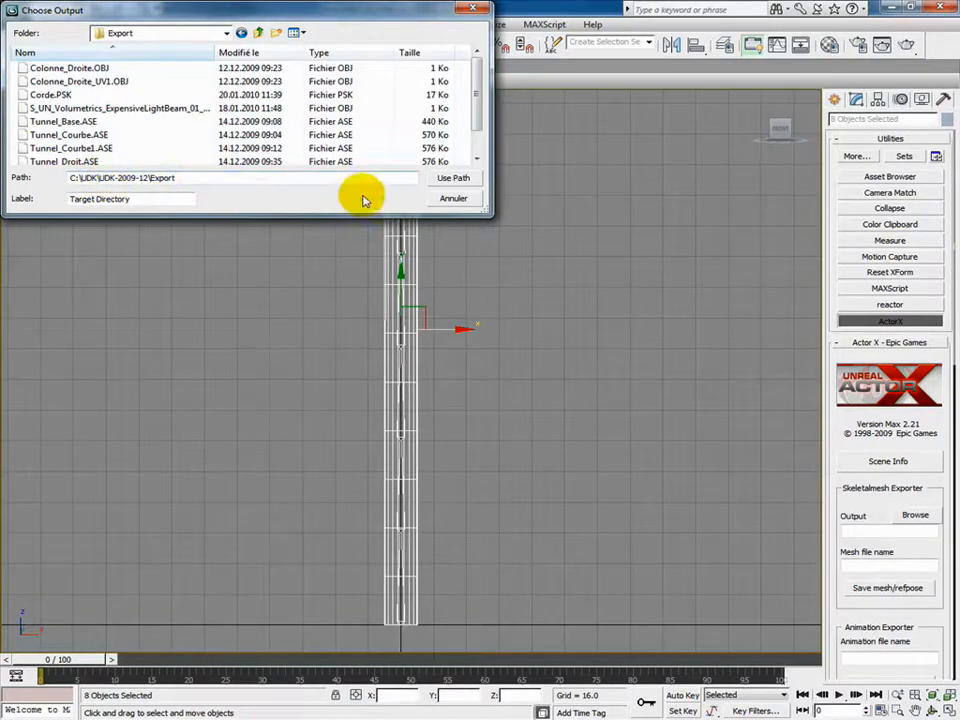
click(455, 178)
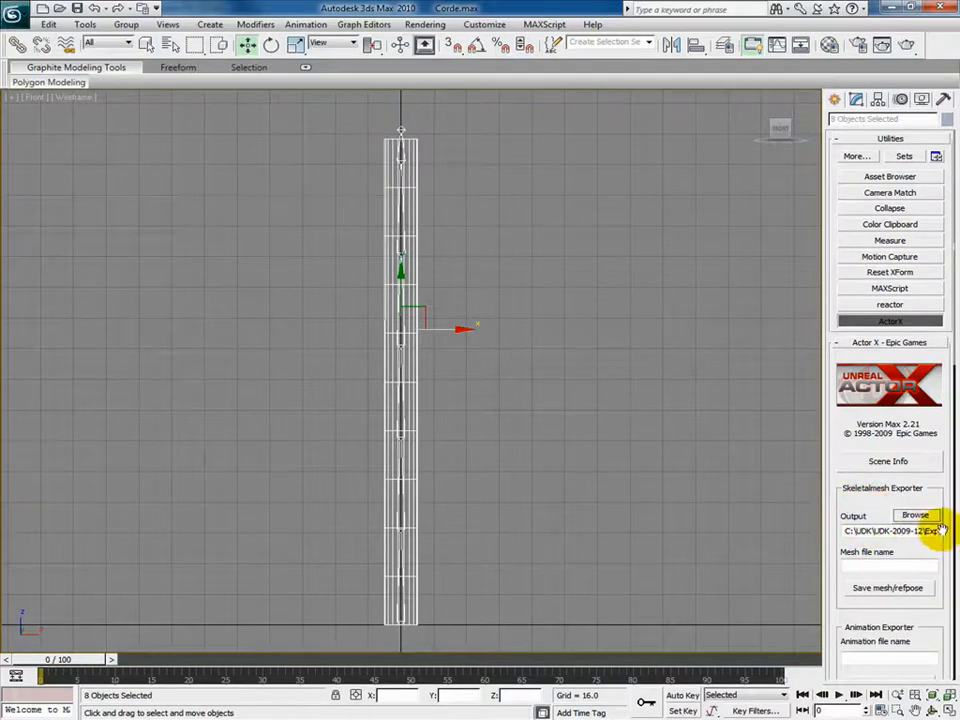
click(856, 566)
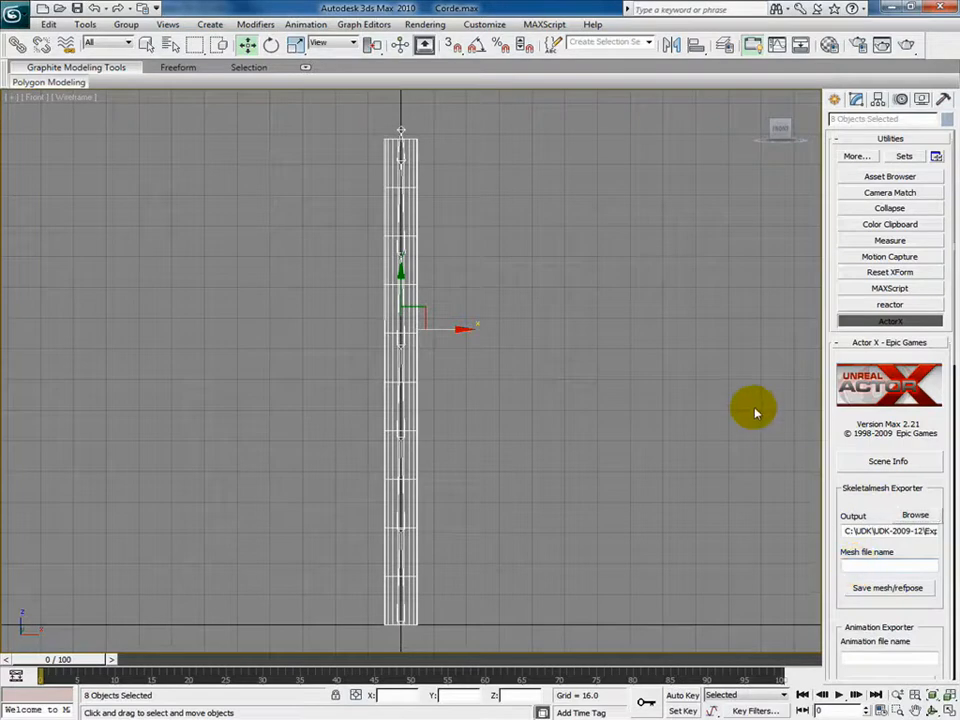
text(Corde)
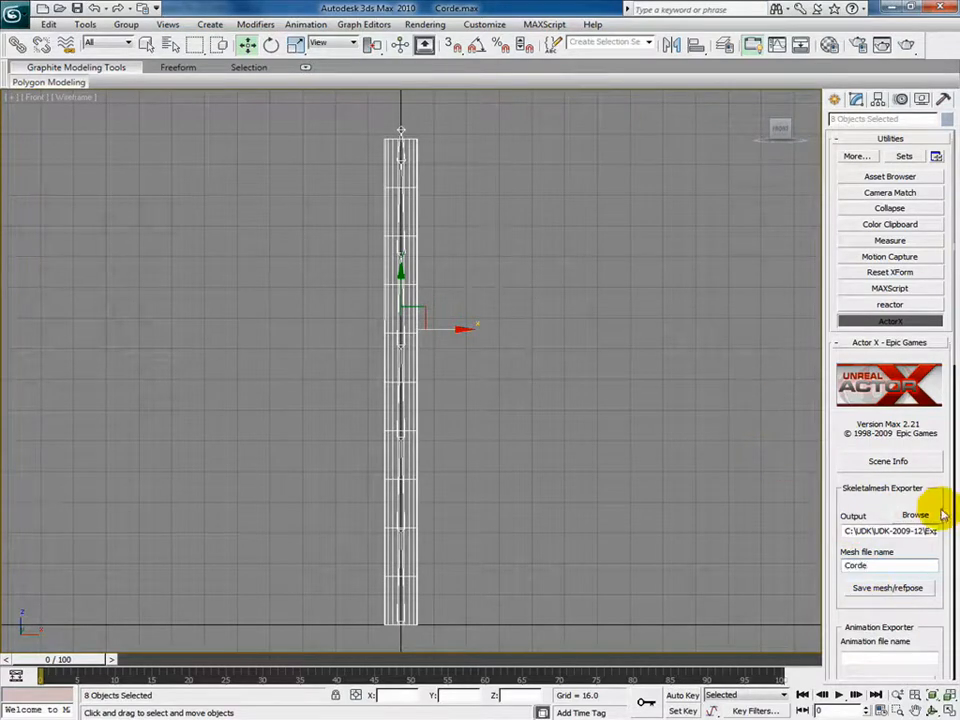
Enable the all textured skin export option and save the mesh and reference pose.
drag(942, 492, 874, 189)
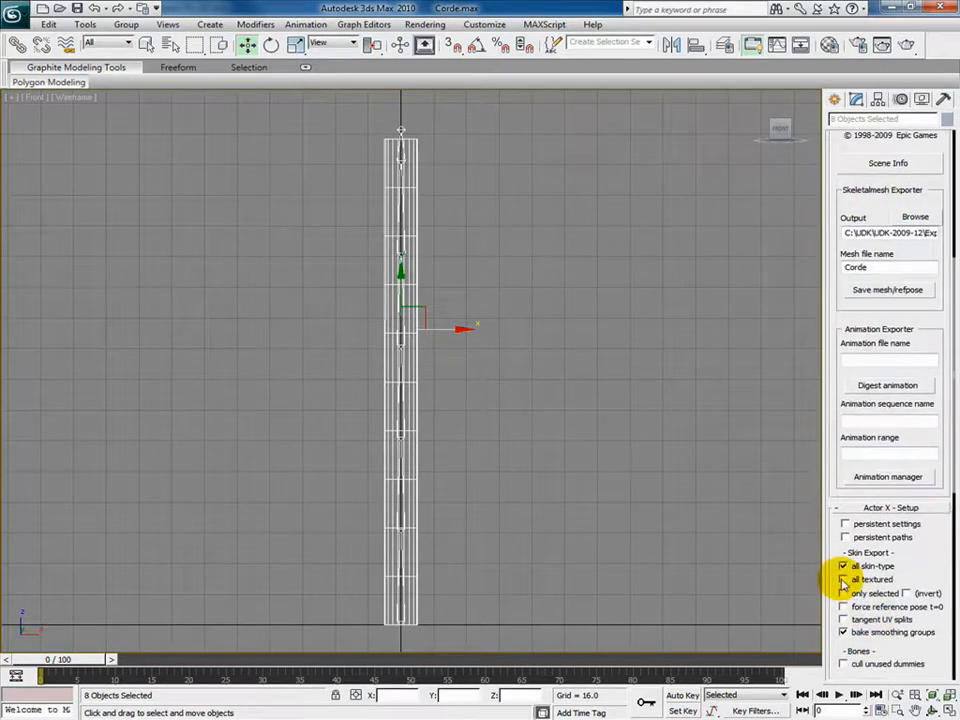
click(843, 580)
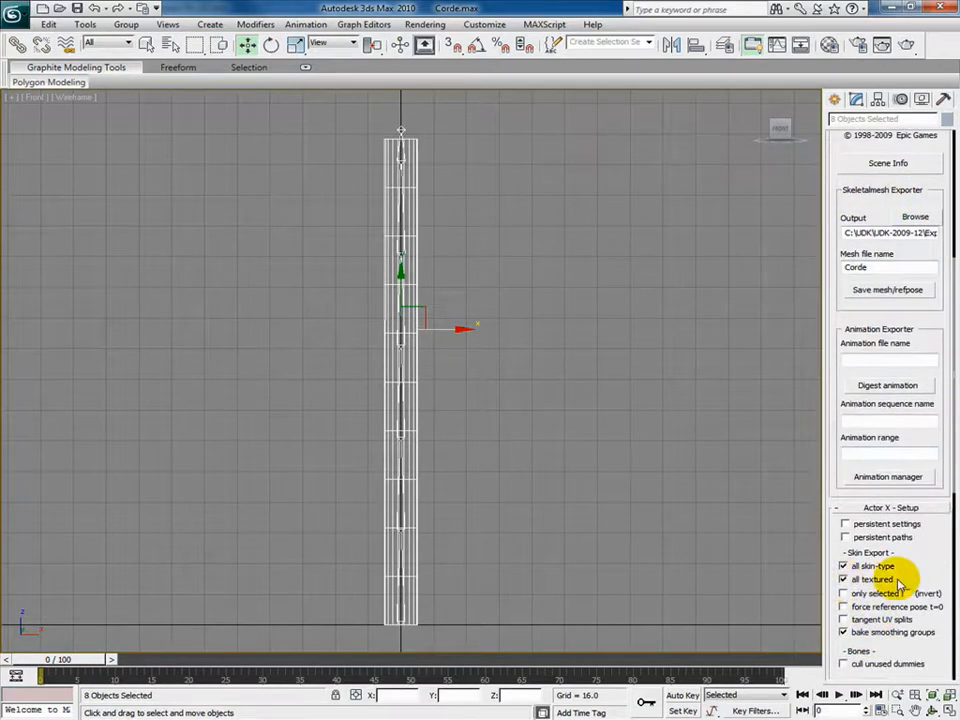
drag(921, 474, 921, 553)
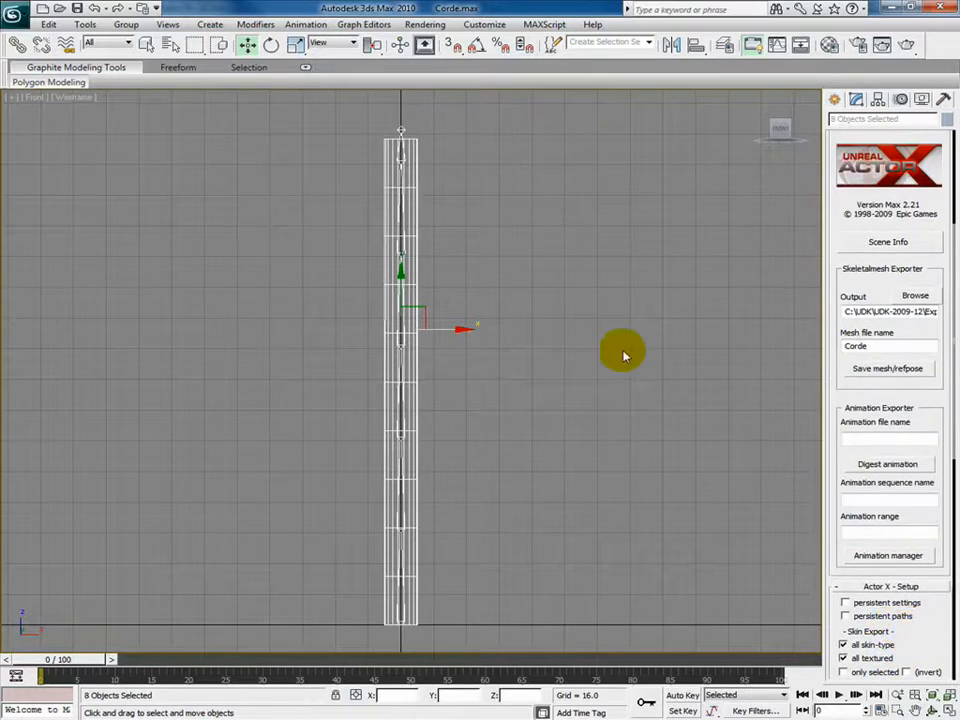
click(893, 369)
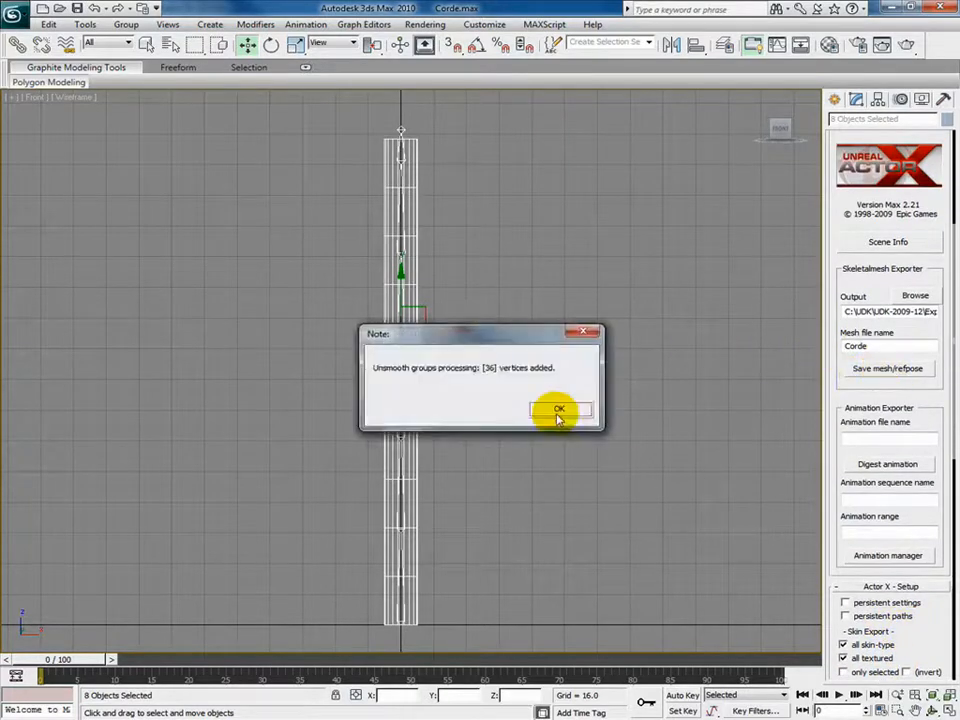
click(558, 412)
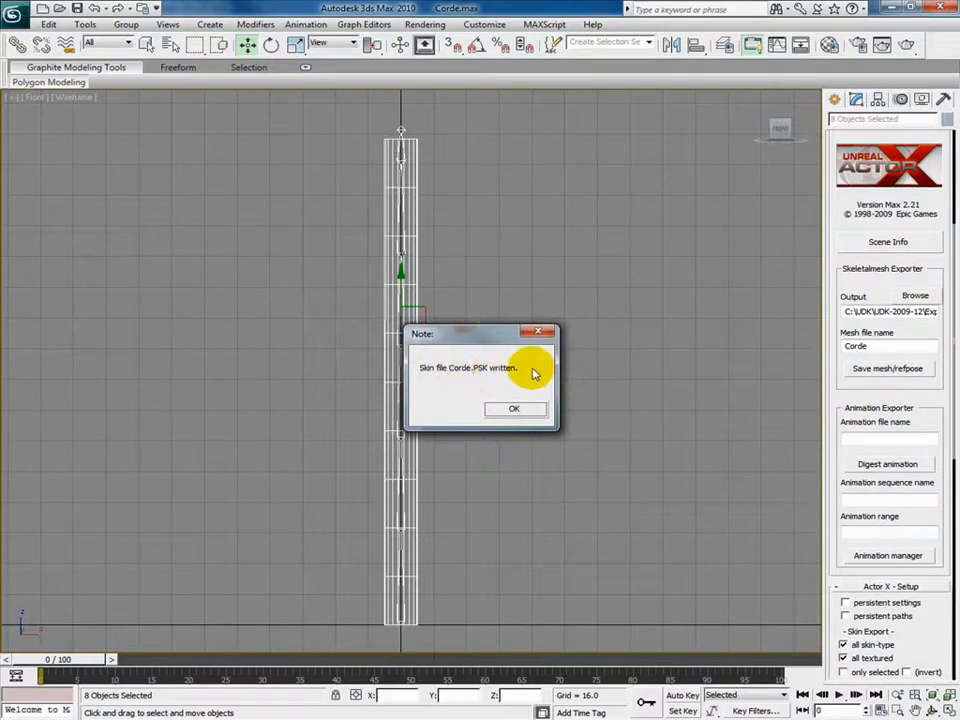
click(519, 409)
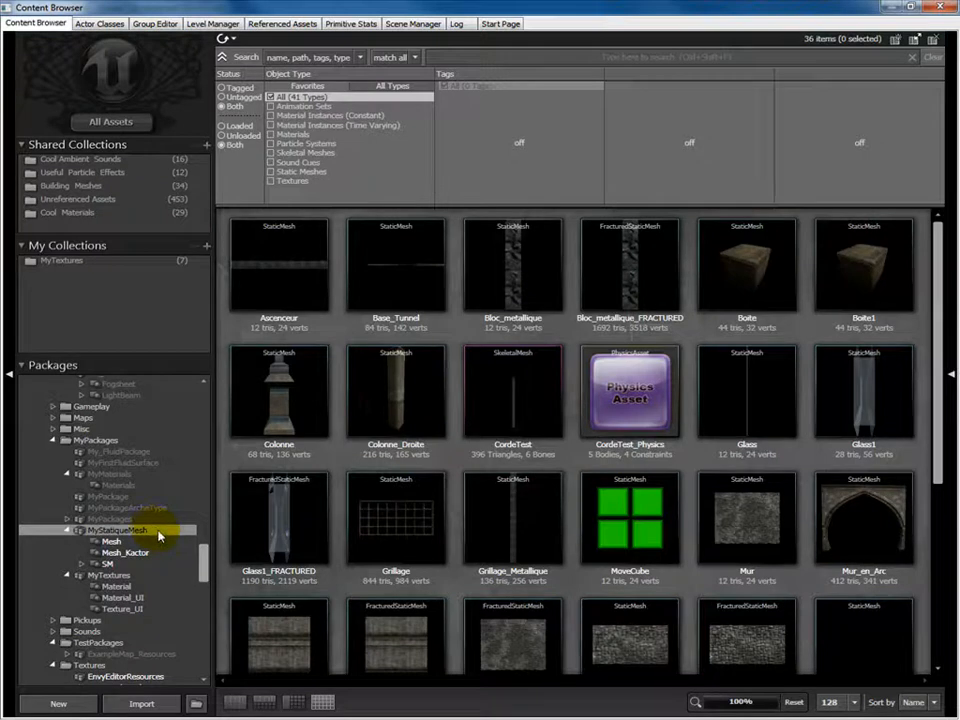
Import Corde.PSK from the C:\UDK\UDK-2009-12\Export folder into the MyStatiqueMesh package.
click(143, 704)
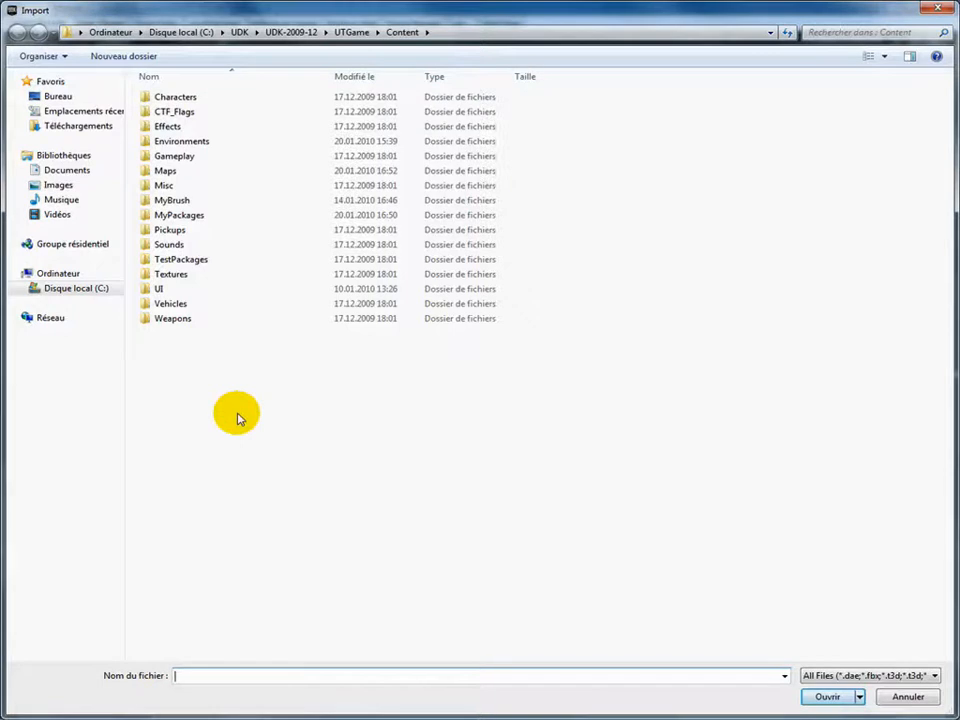
click(289, 32)
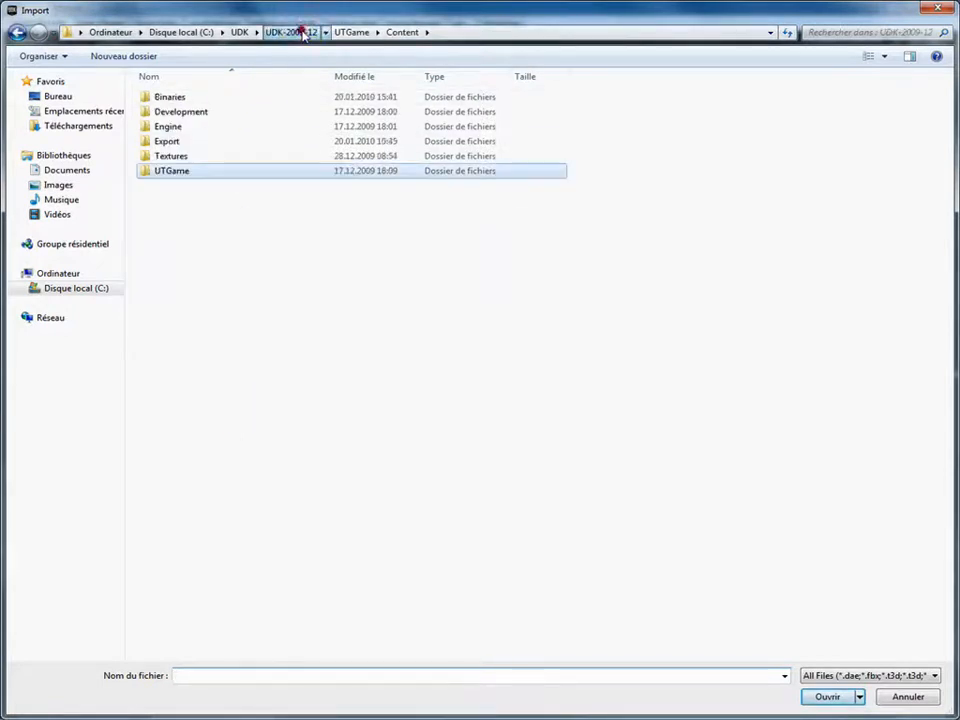
double_click(147, 142)
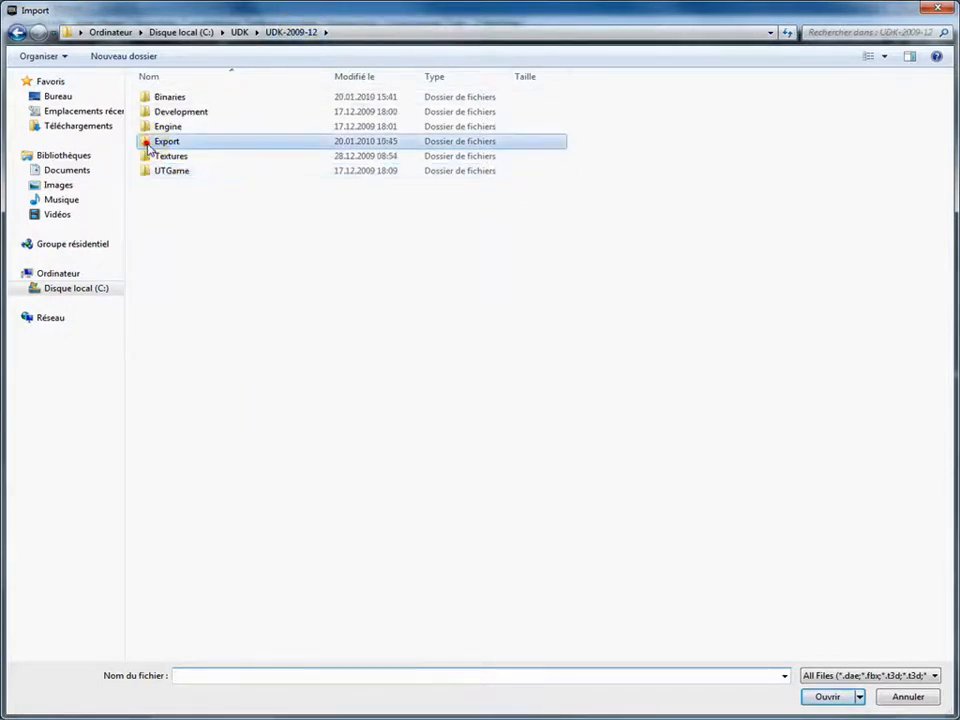
click(185, 99)
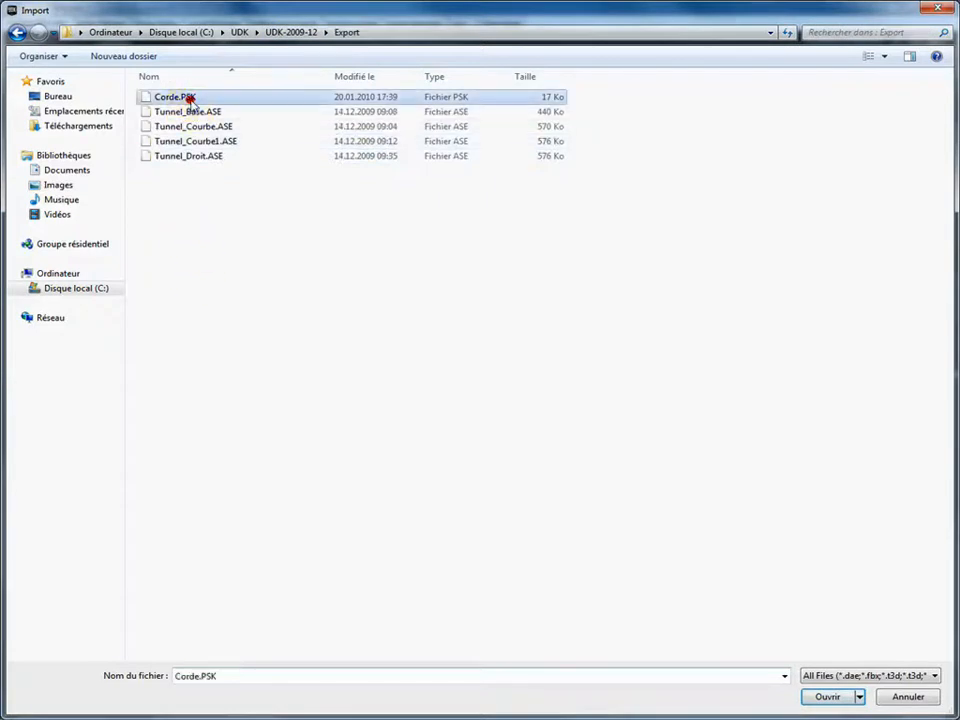
click(829, 697)
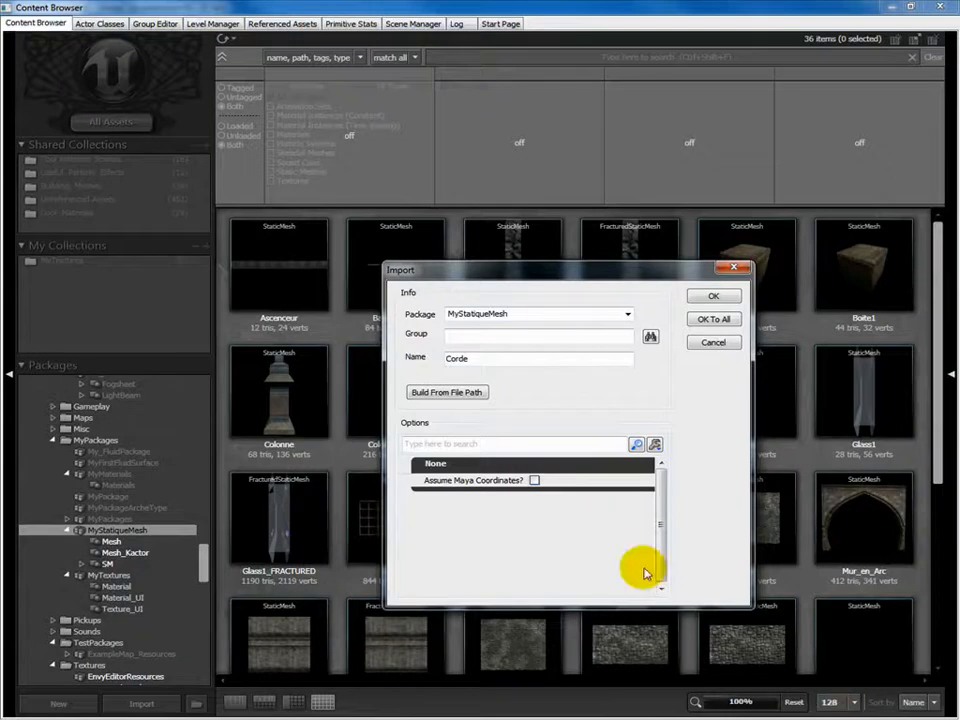
Set the import group to SkeletalMesh and complete the import of the Corde mesh.
click(479, 336)
text(SkeletalMesh)
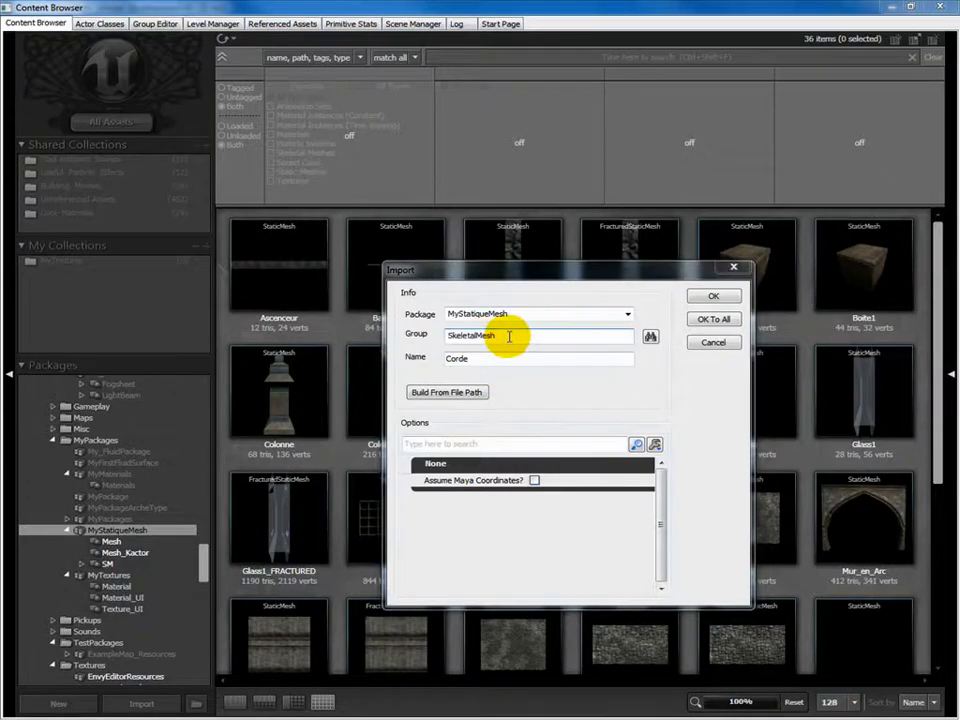
click(713, 296)
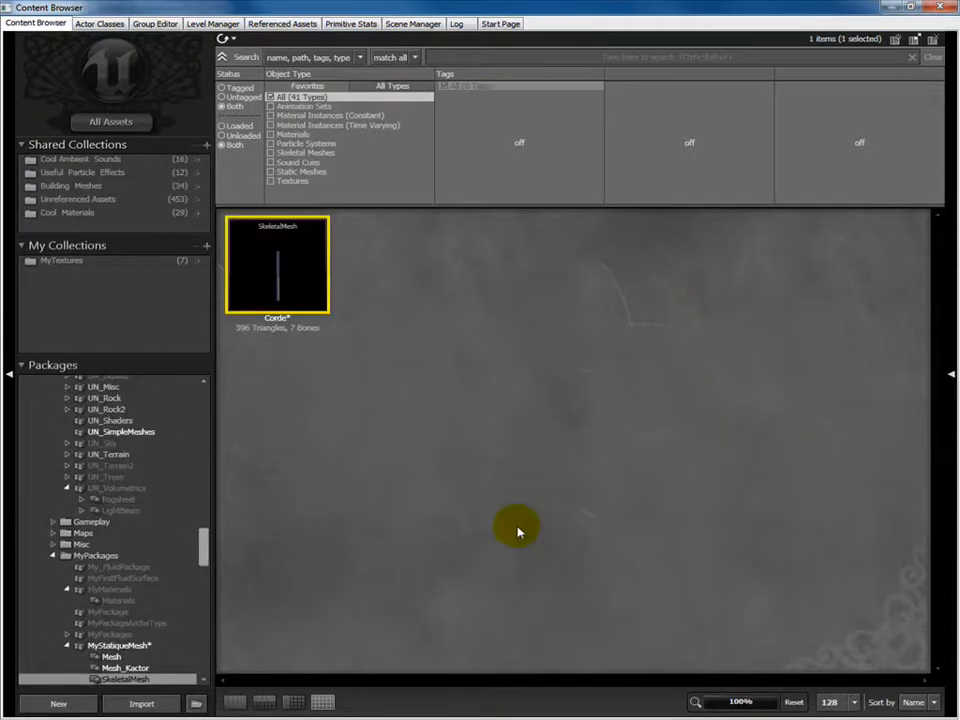
Open the Corde skeletal mesh in the AnimSet Editor, apply the chosen material to its three material slots, and close the editor.
mouse_move(270, 255)
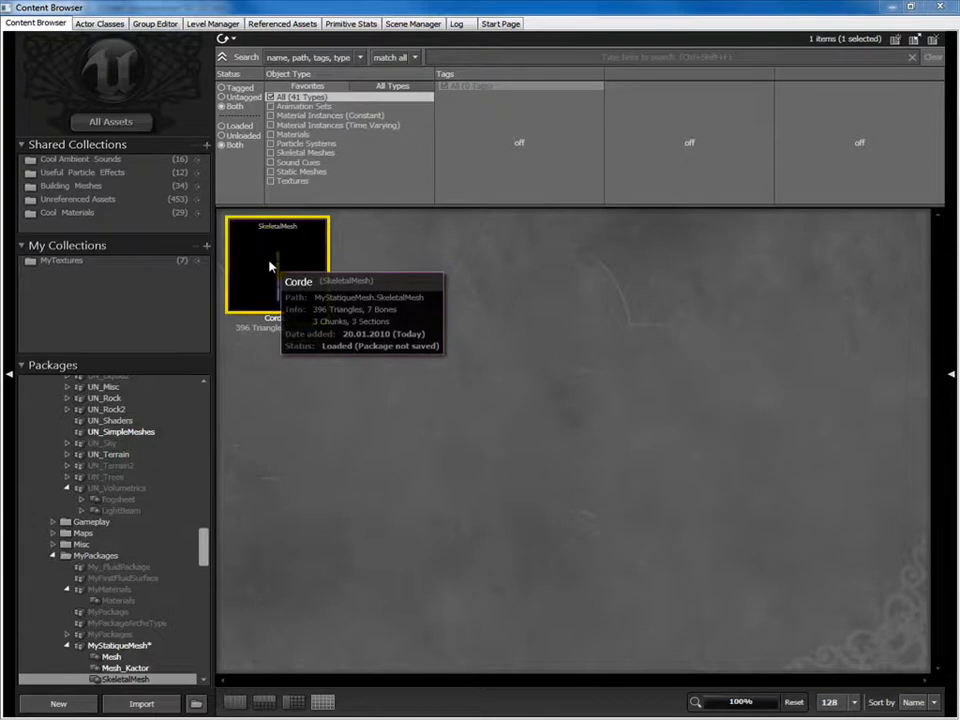
click(270, 265)
double_click(270, 265)
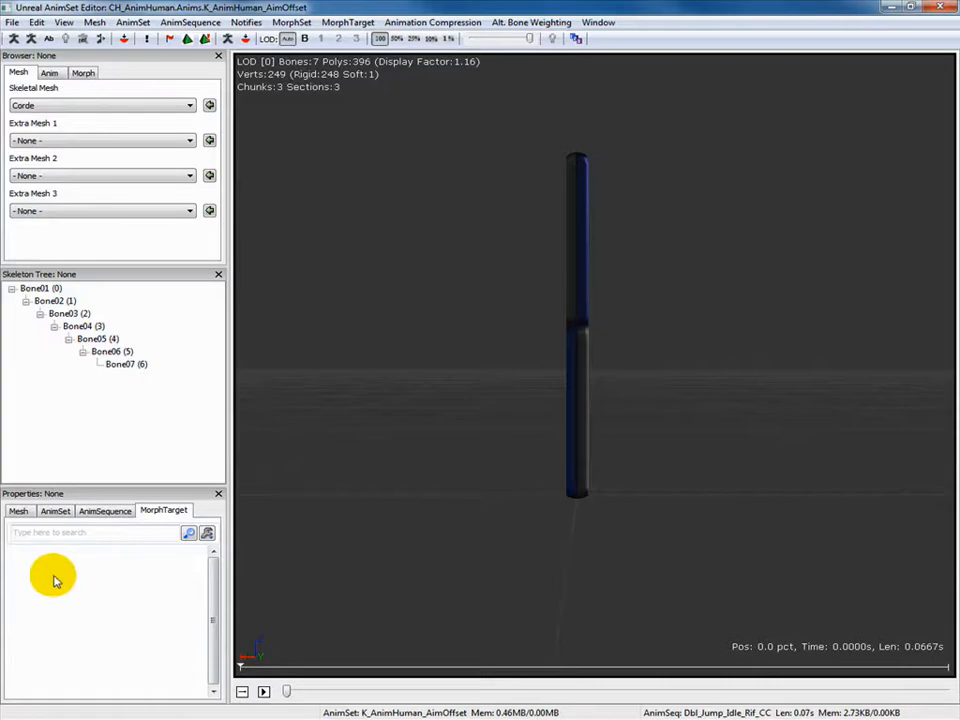
click(19, 512)
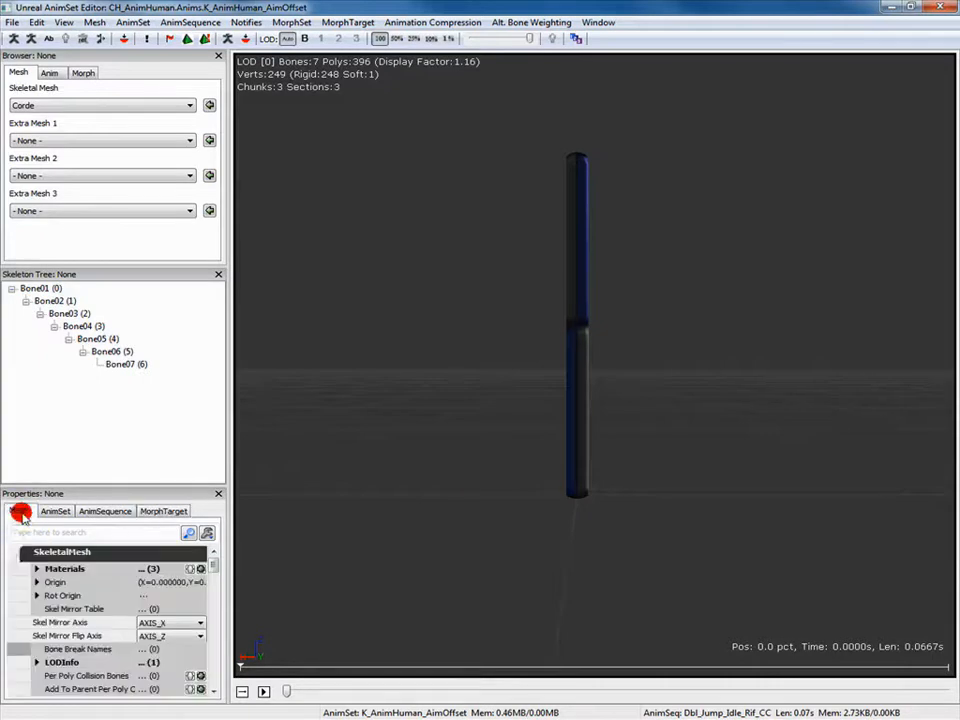
click(38, 569)
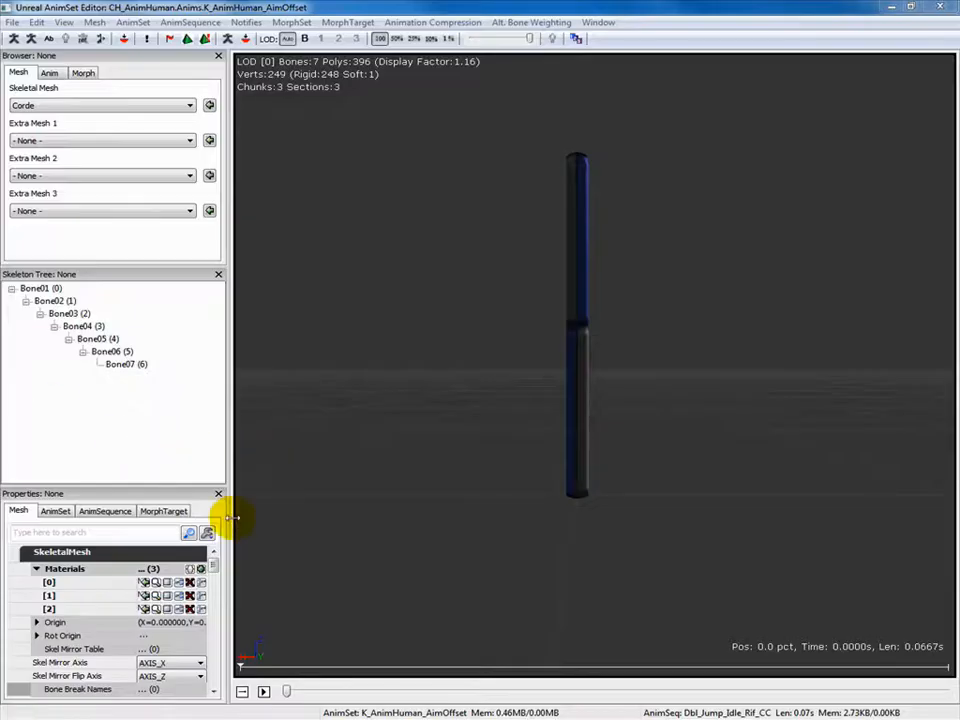
click(145, 610)
right_drag(677, 414, 675, 400)
drag(674, 407, 730, 425)
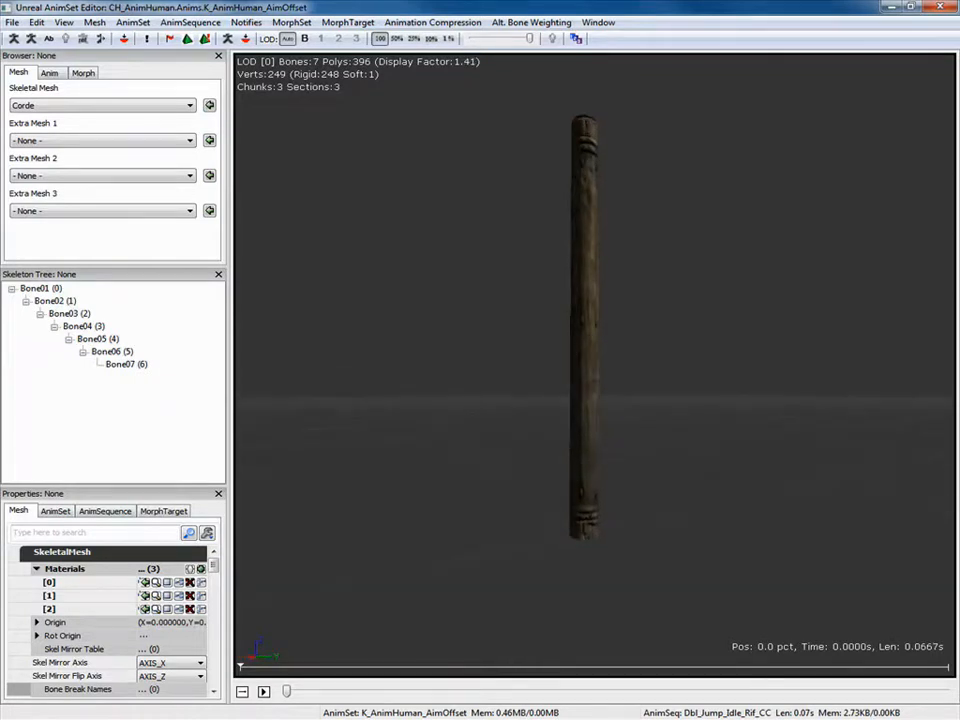
click(941, 10)
click(548, 496)
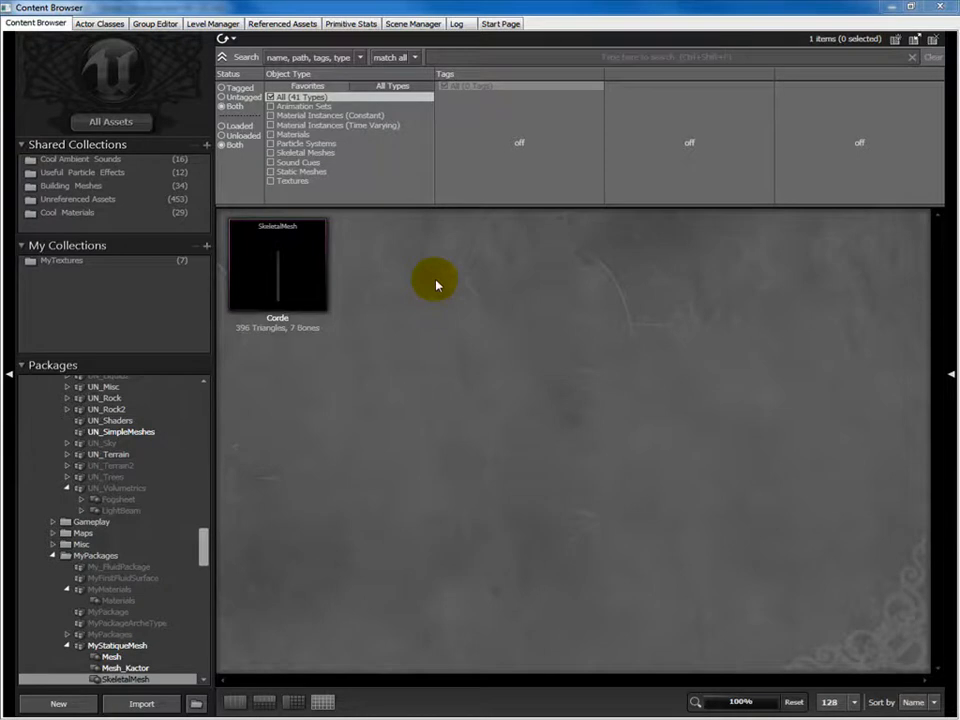
Create a physics asset named Corde_Physics from the Corde mesh in the SkeletalMesh group, using box collision geometry, and open it in PhAT.
click(290, 257)
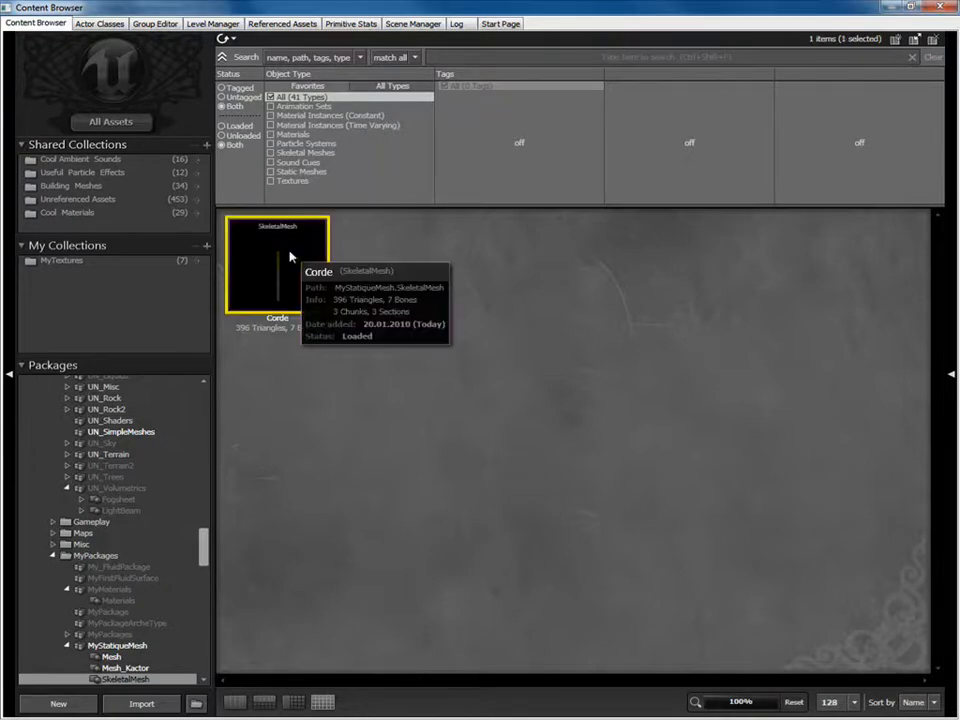
right_click(288, 258)
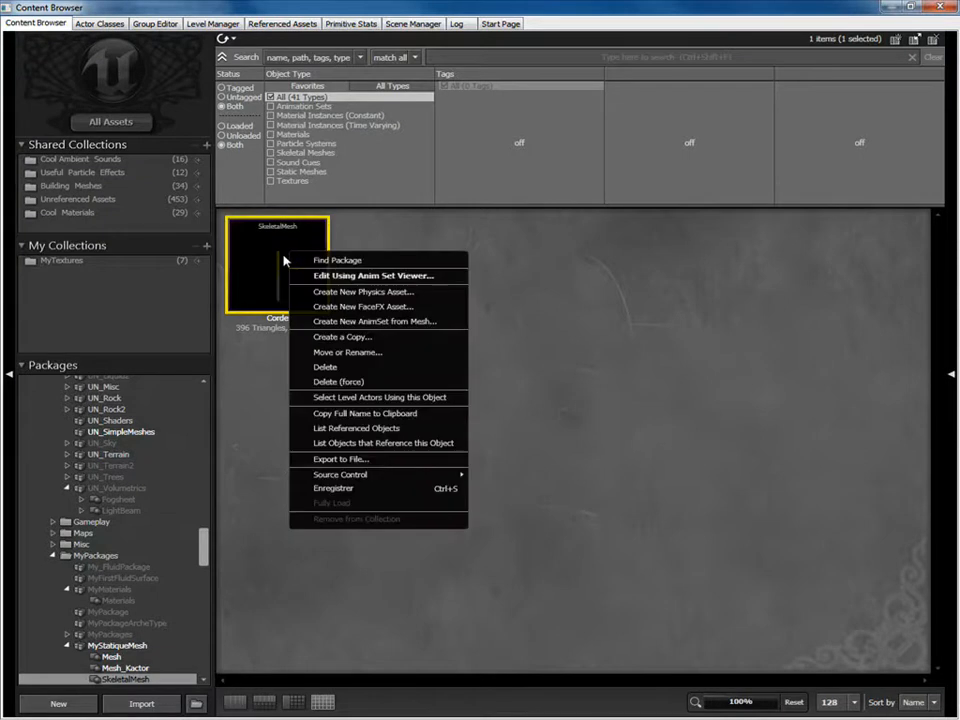
click(406, 293)
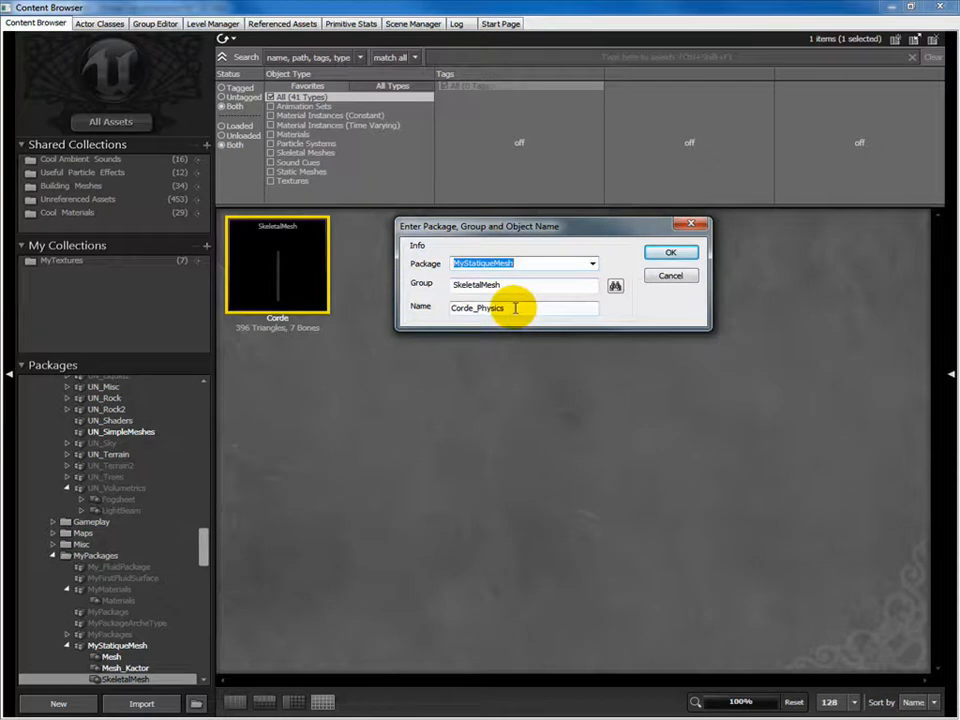
click(667, 254)
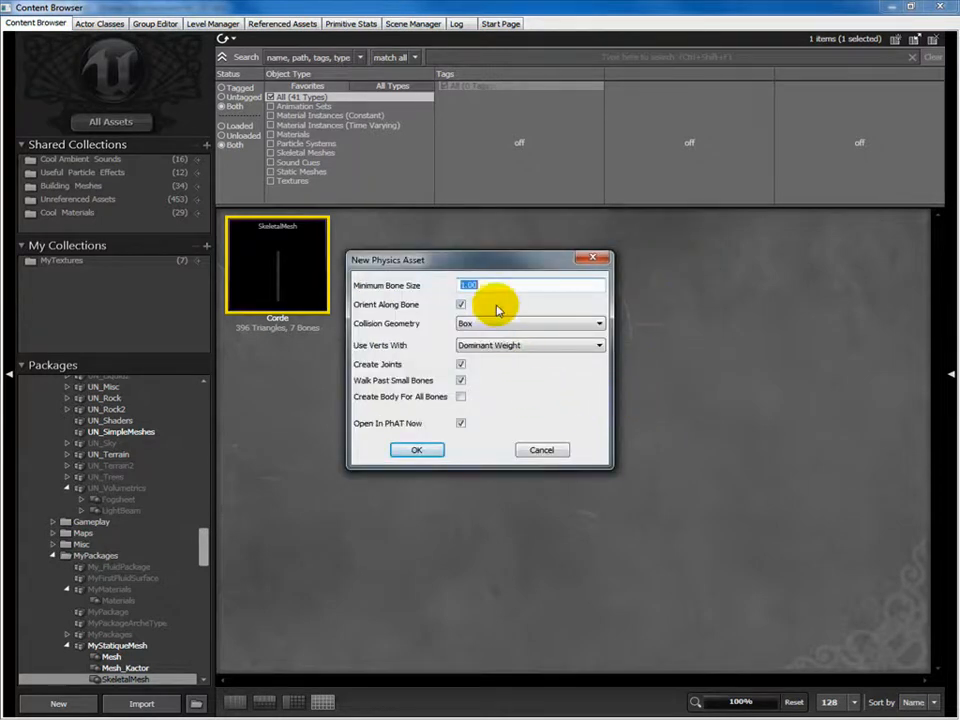
click(419, 450)
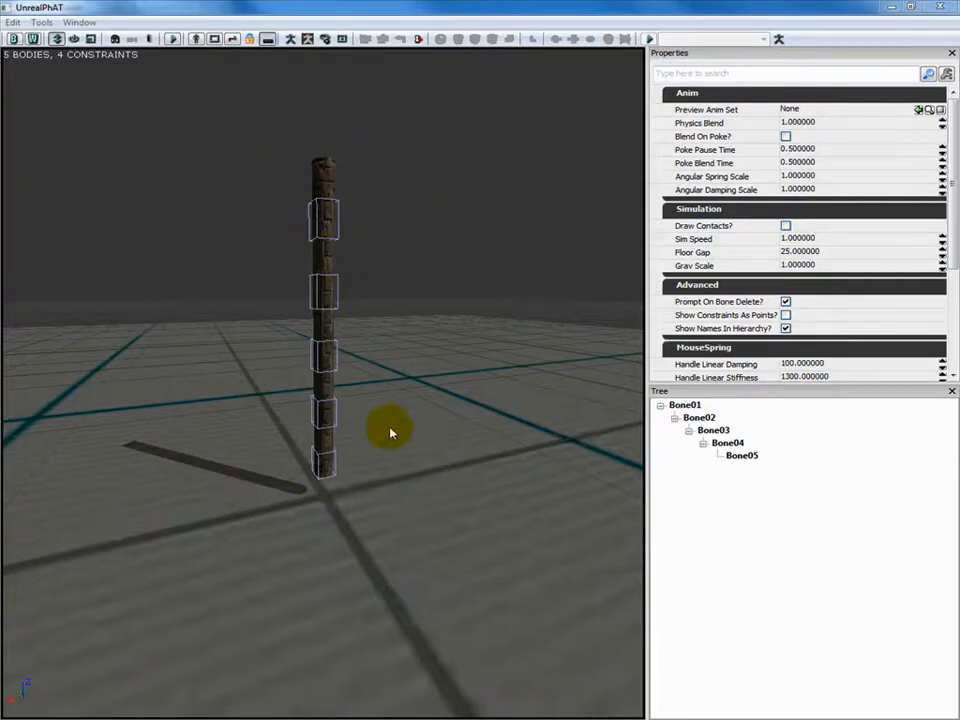
Run the physics simulation to see how the unattached rope behaves, and stop it.
mouse_move(396, 407)
mouse_down()
mouse_move(430, 370)
mouse_move(460, 365)
mouse_move(500, 420)
mouse_move(400, 460)
mouse_move(390, 430)
mouse_move(420, 395)
mouse_move(460, 425)
mouse_move(500, 400)
mouse_move(440, 410)
mouse_up()
mouse_move(397, 403)
right_down()
mouse_move(397, 330)
mouse_move(397, 450)
mouse_move(398, 408)
right_up()
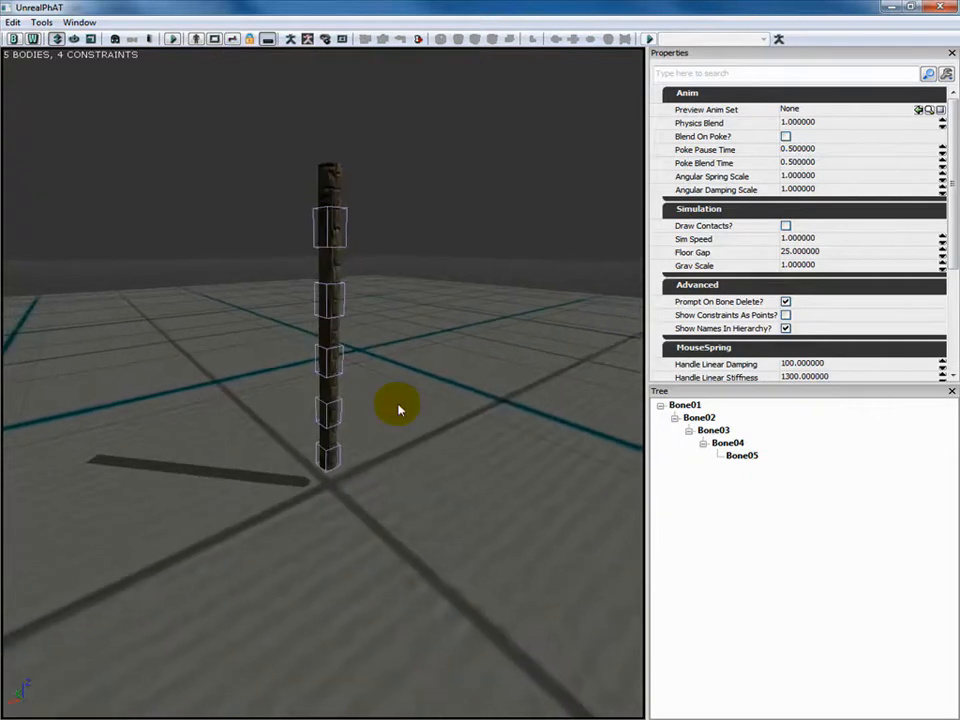
mouse_move(398, 409)
middle_down()
mouse_move(398, 320)
mouse_move(398, 409)
middle_up()
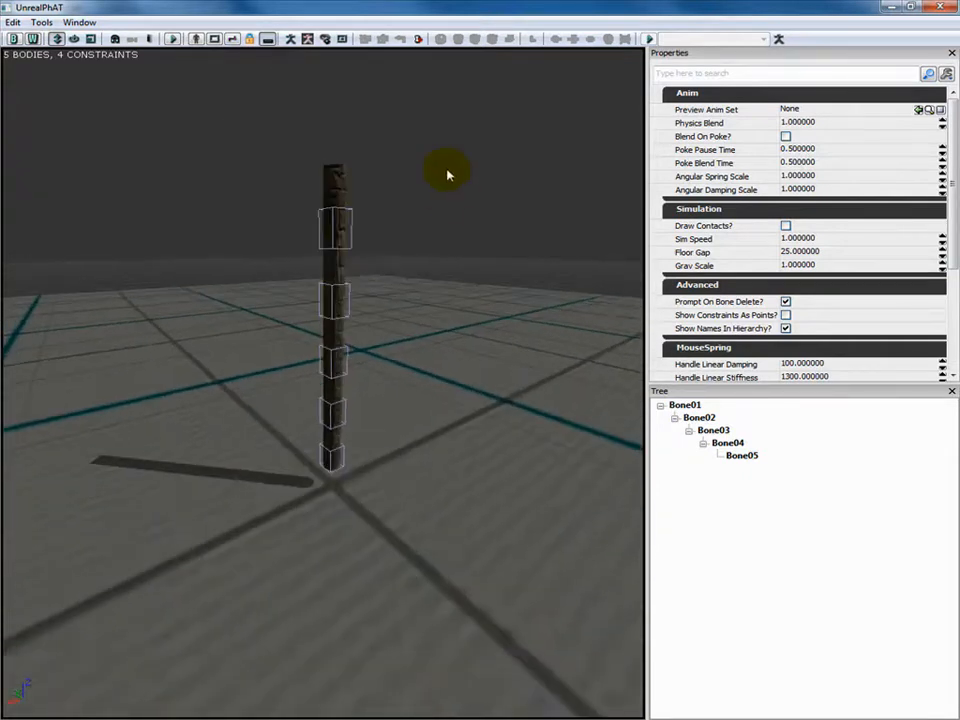
click(174, 40)
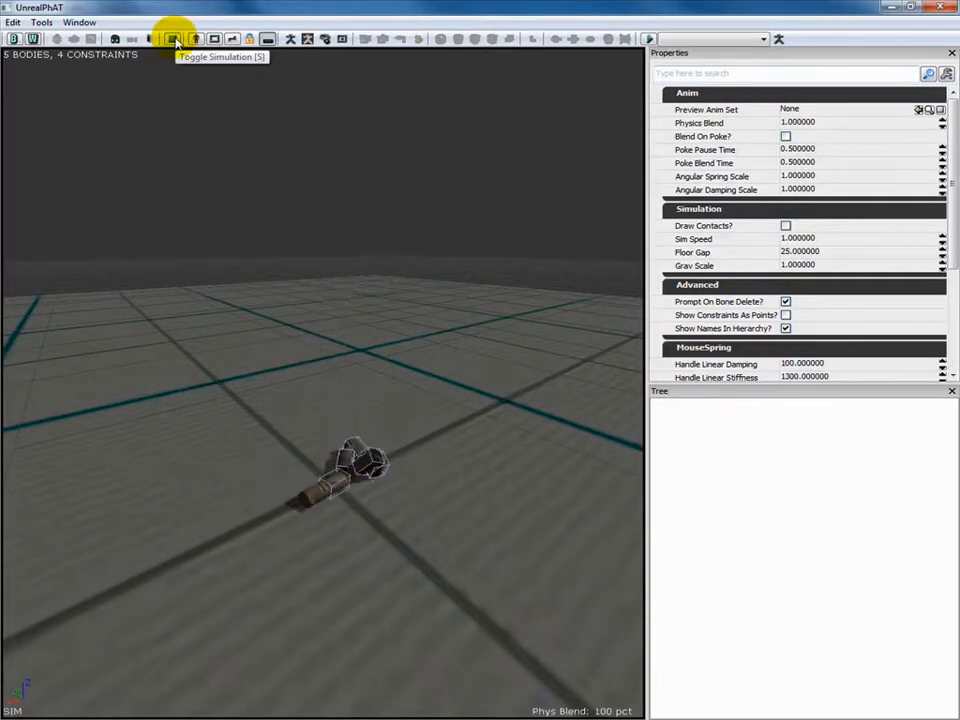
click(174, 40)
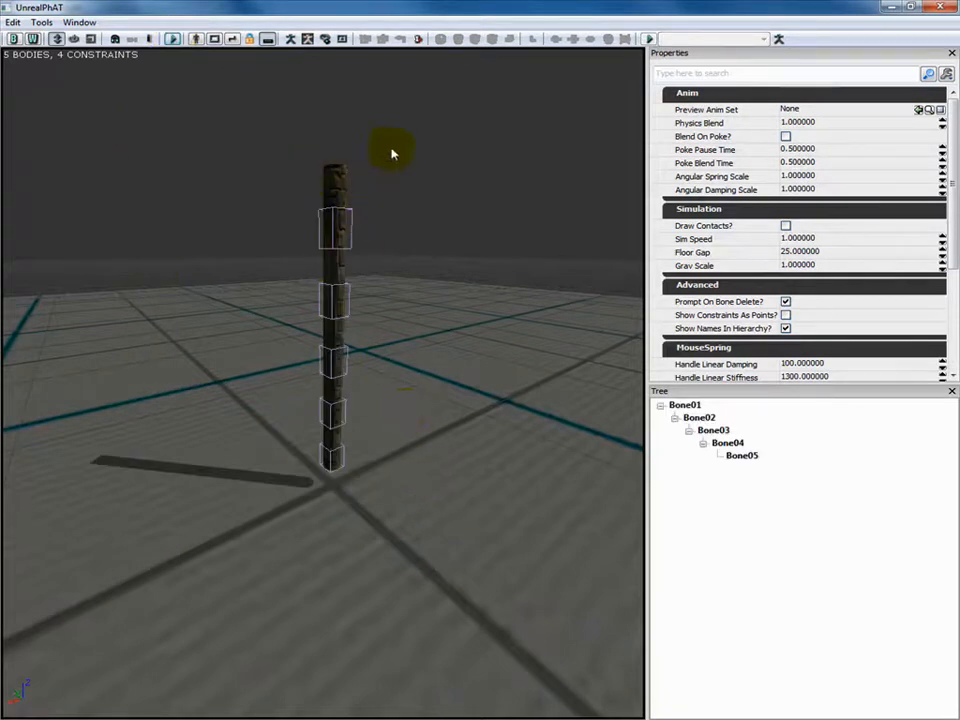
Make the Bone05 body fixed relative to the world.
click(740, 457)
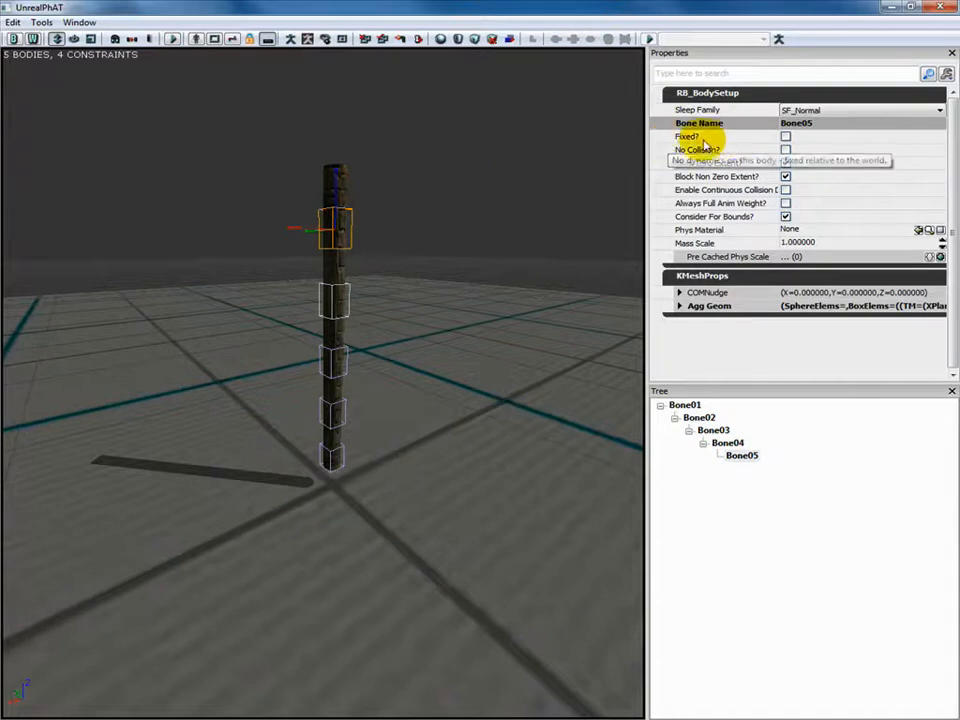
click(785, 137)
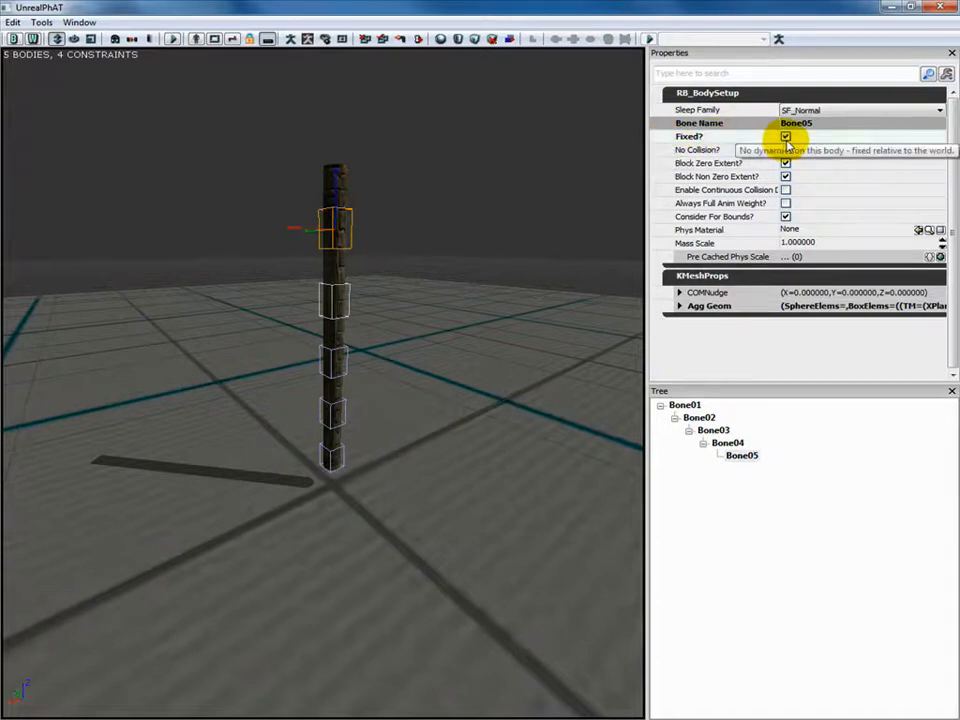
Simulate the rope and pull its lower end repeatedly to test how it hangs from Bone05.
click(172, 39)
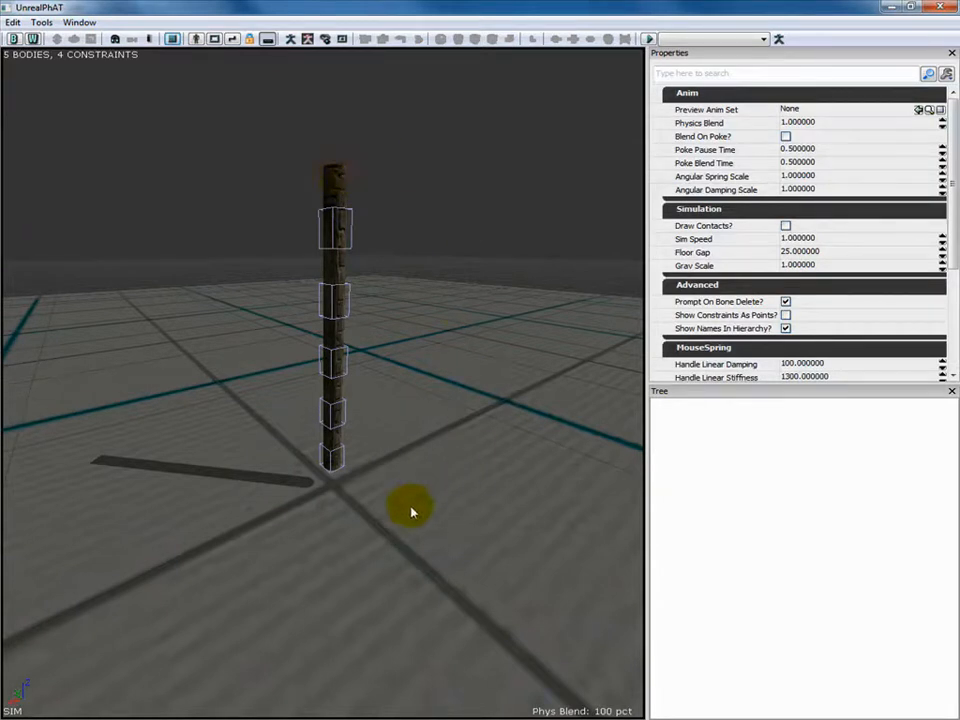
ctrl+click(336, 449)
ctrl+click(336, 449)
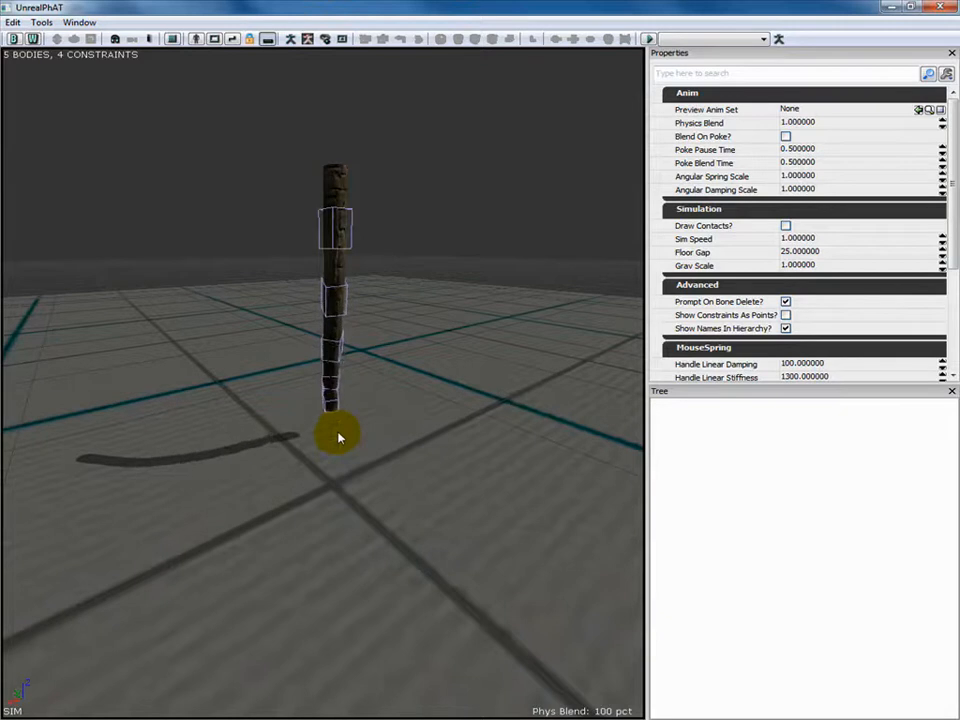
ctrl+drag(333, 483, 332, 405)
ctrl+click(332, 420)
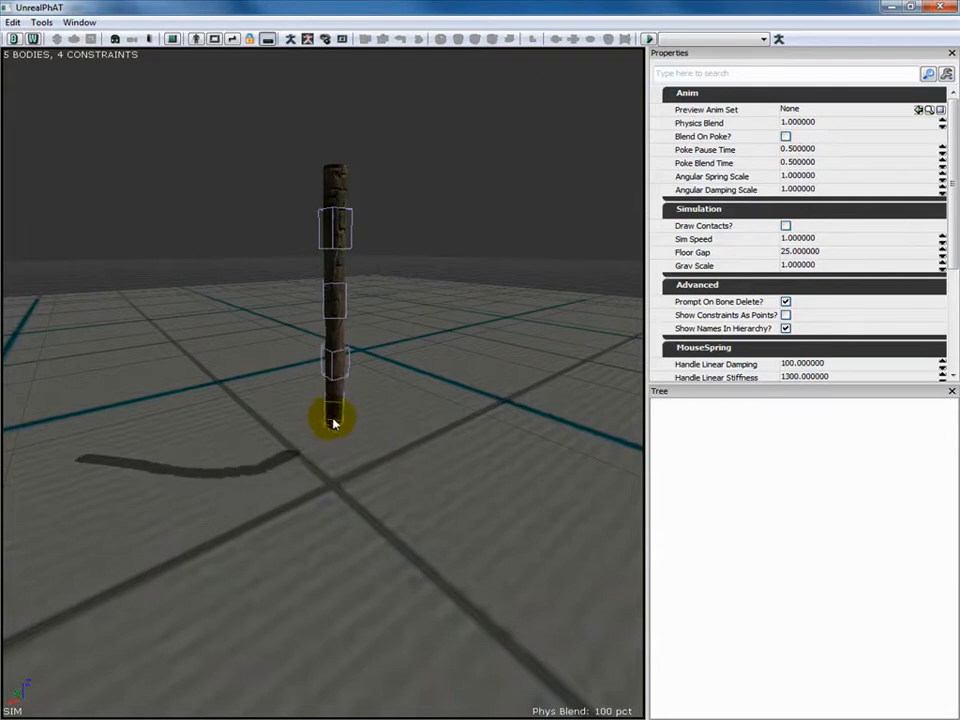
ctrl+click(332, 414)
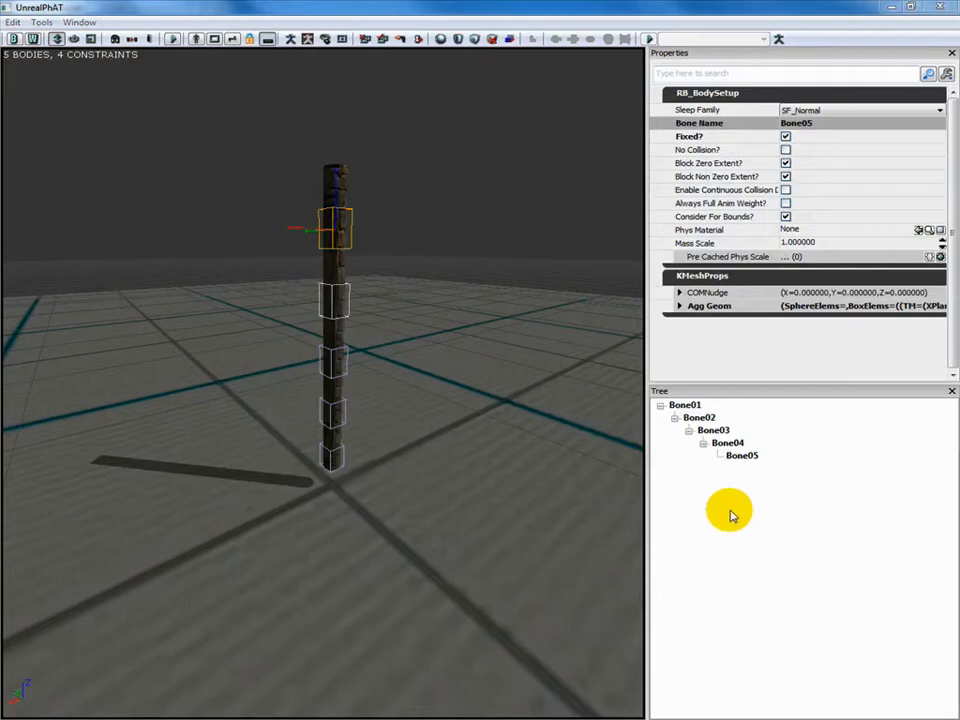
Switch to constraint editing mode and enable Twist Limited on the Bone05 constraint.
click(738, 456)
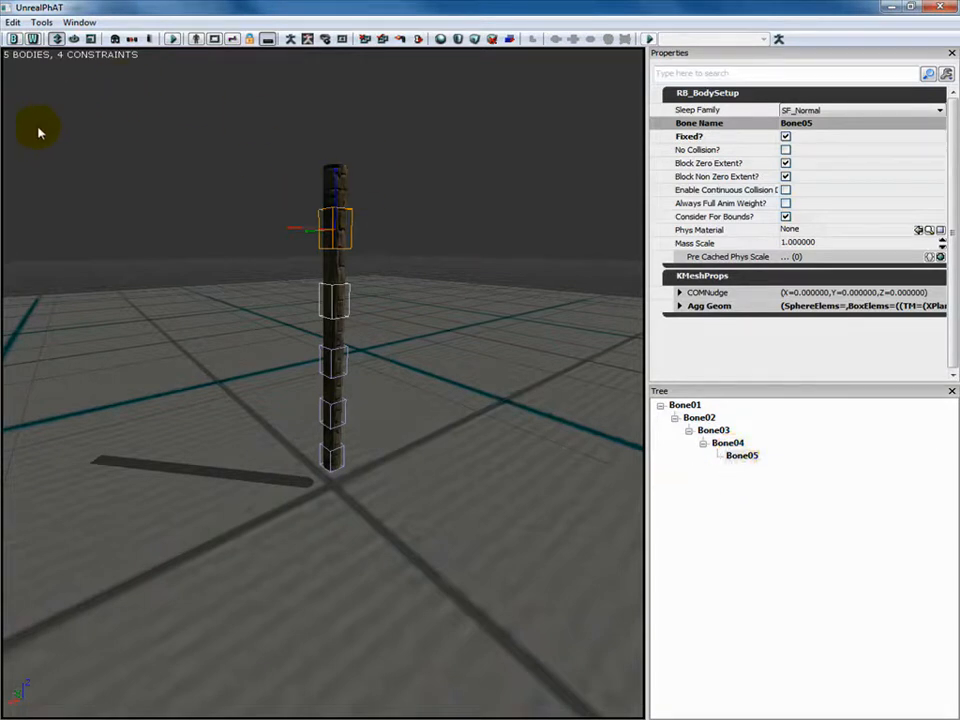
click(14, 38)
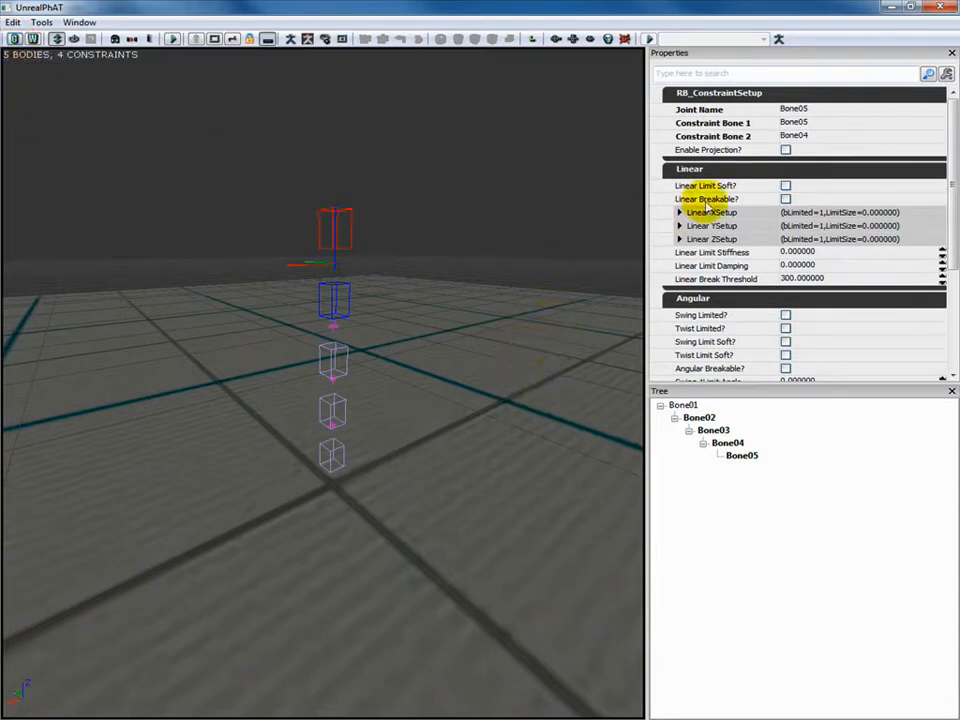
drag(952, 136, 943, 189)
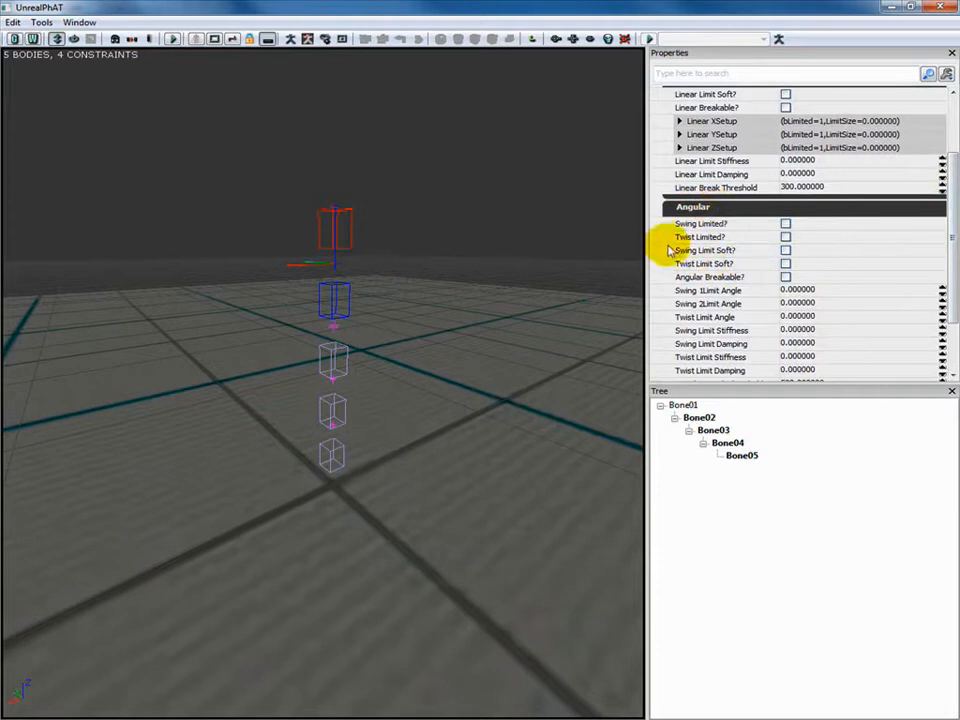
click(785, 237)
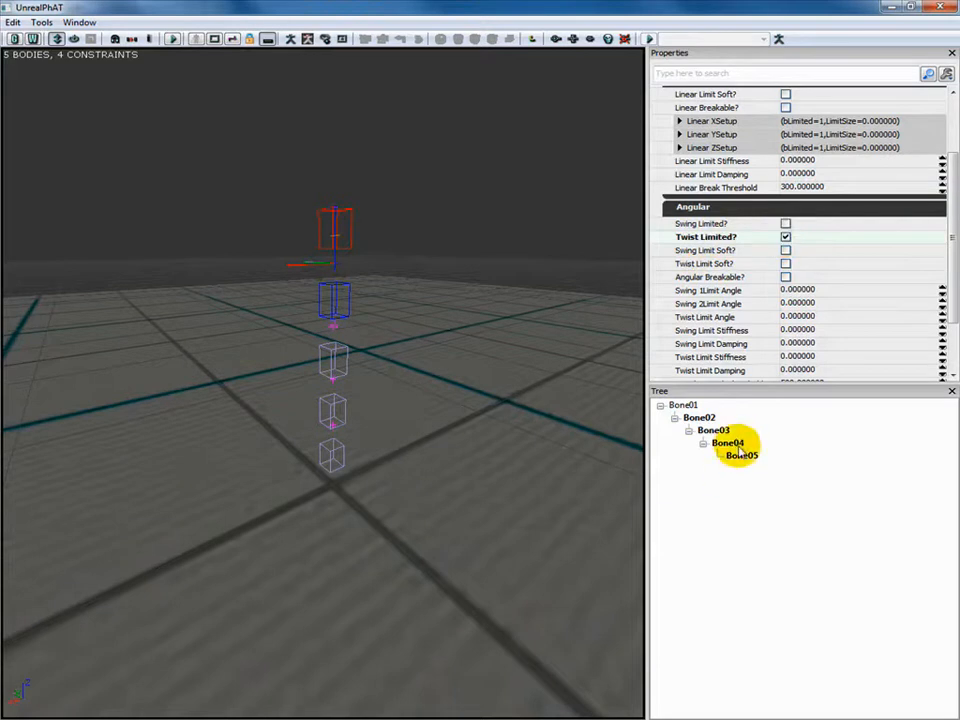
Enable Twist Limited on the Bone04, Bone03 and Bone02 constraints.
click(712, 443)
click(785, 237)
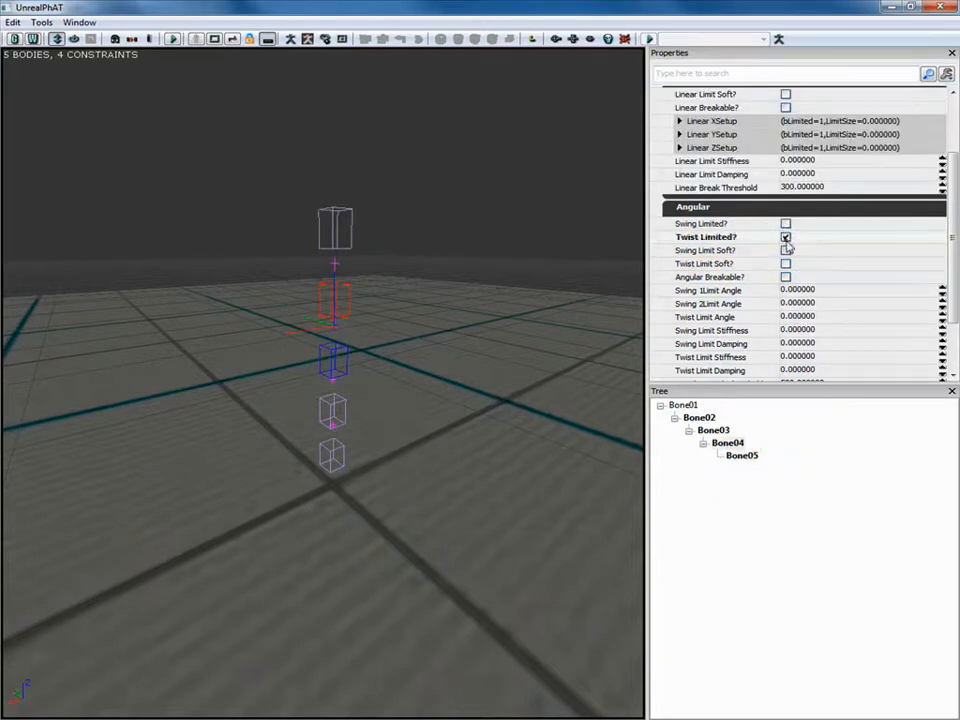
click(714, 431)
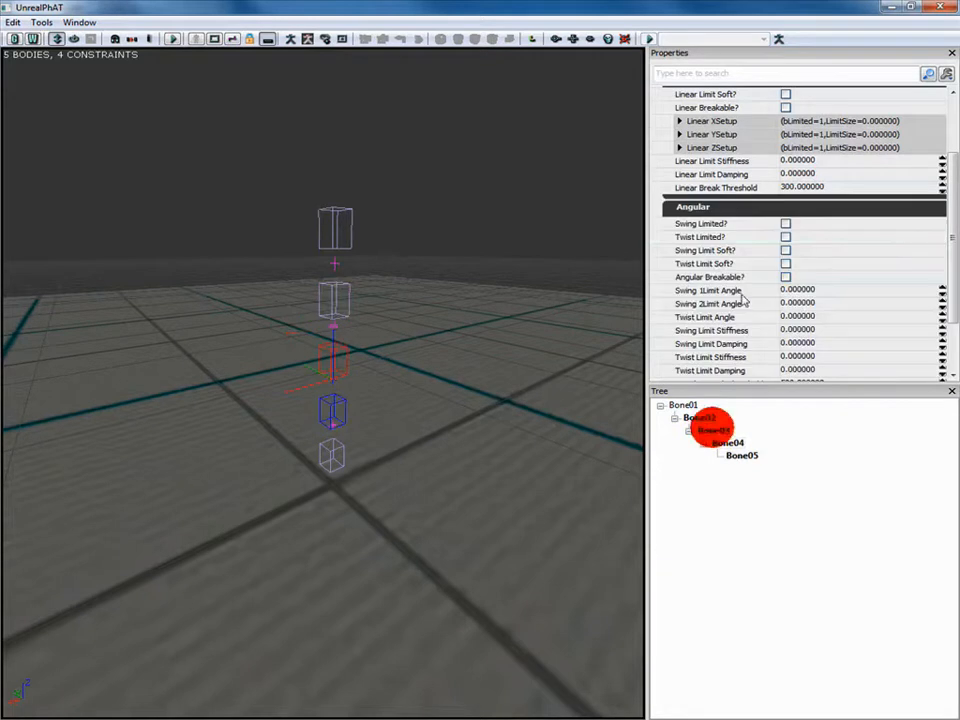
click(782, 238)
click(785, 237)
click(700, 417)
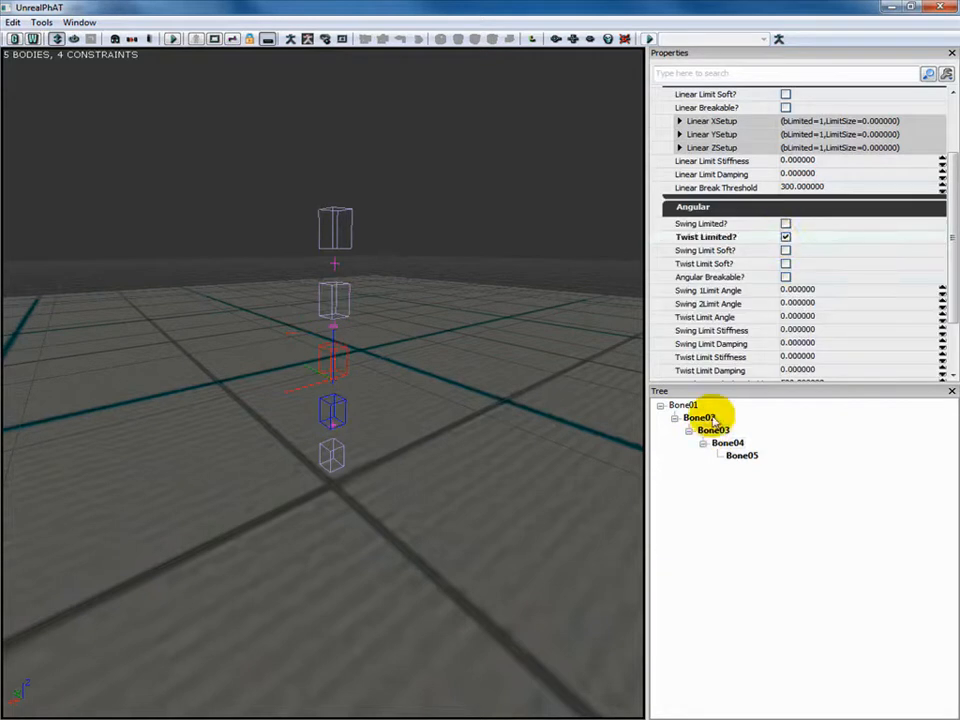
click(786, 238)
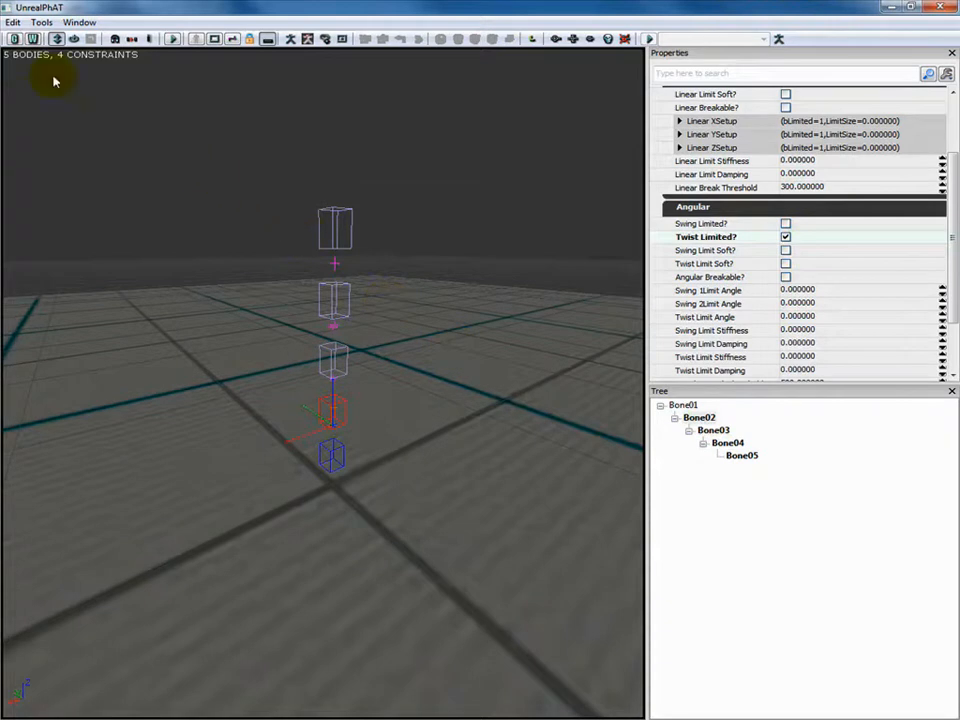
Simulate the rope twice, pulling its lower end each time to test its swing with the twist limits.
click(172, 38)
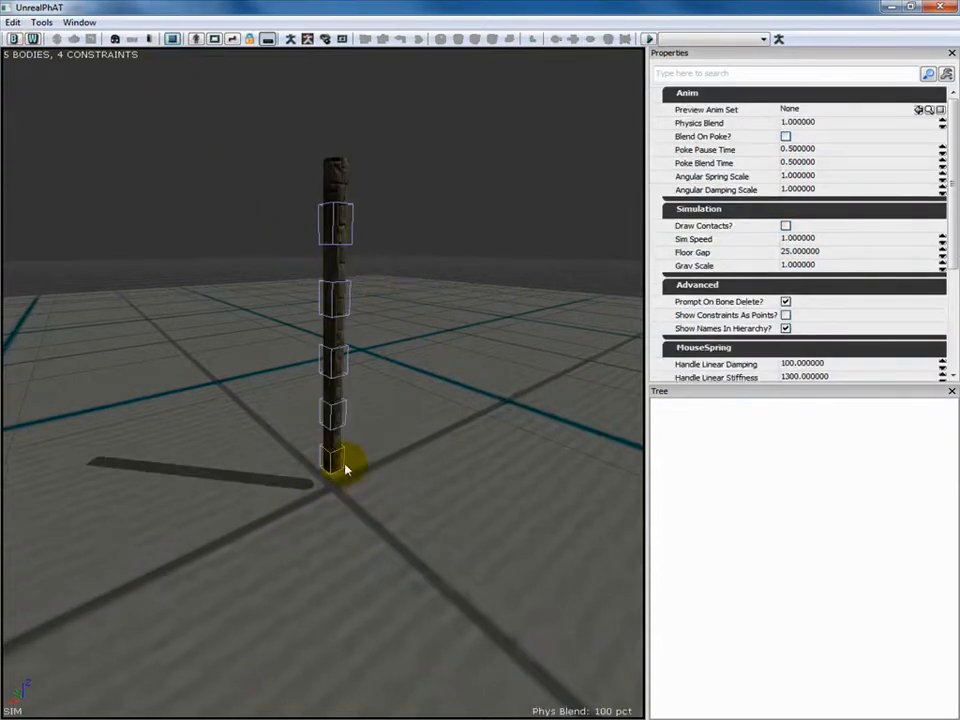
mouse_move(335, 456)
ctrl+mouse_down()
mouse_move(332, 448)
mouse_move(338, 473)
ctrl+mouse_up()
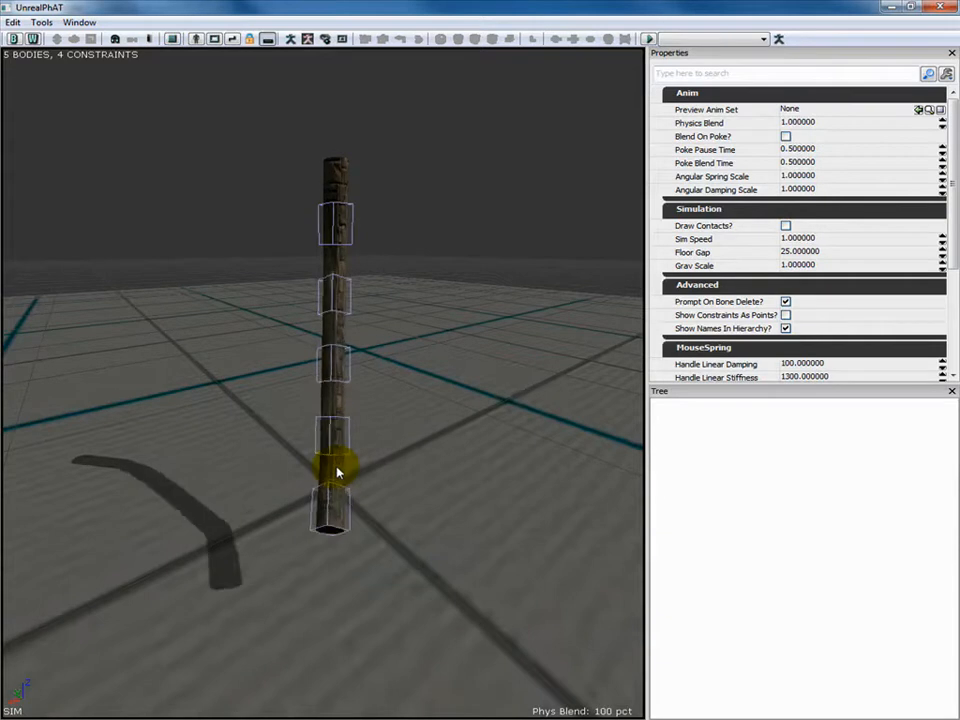
key(s)
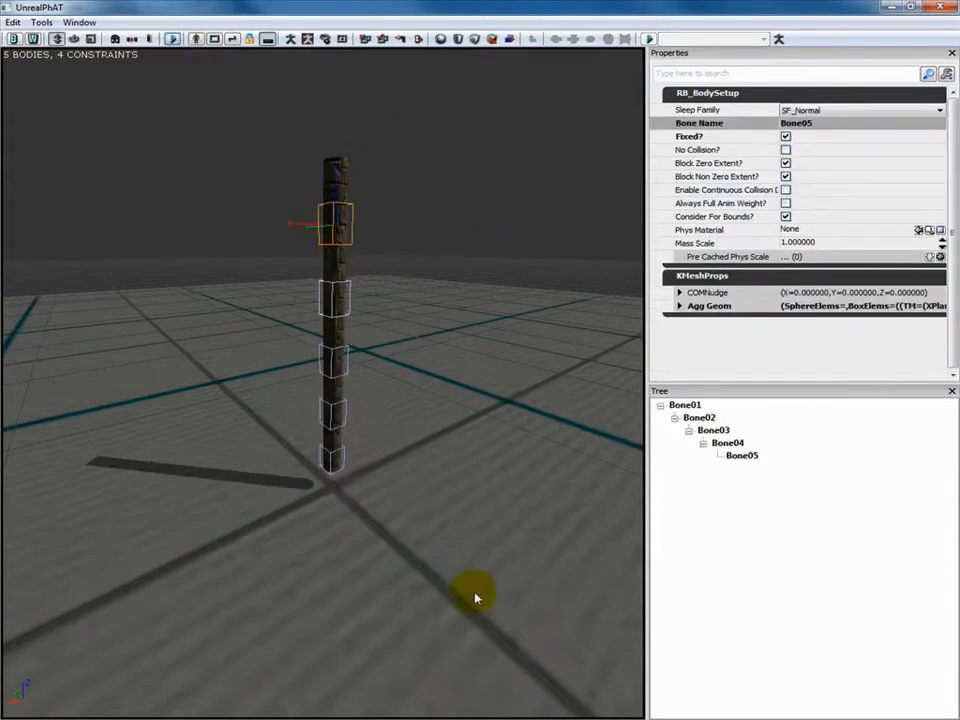
click(173, 39)
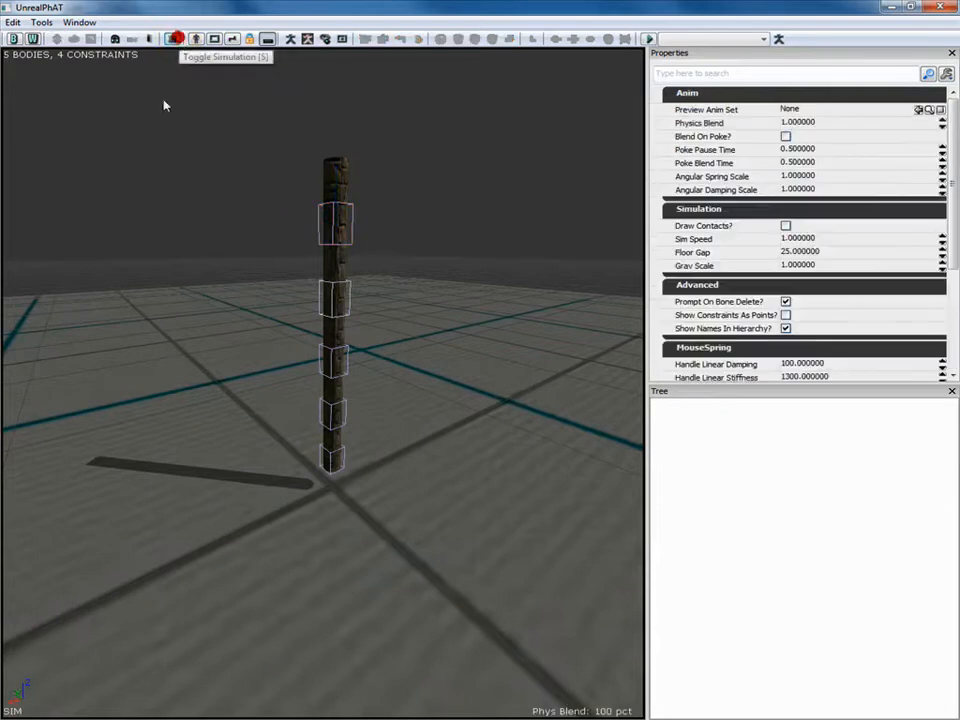
ctrl+drag(338, 462, 492, 502)
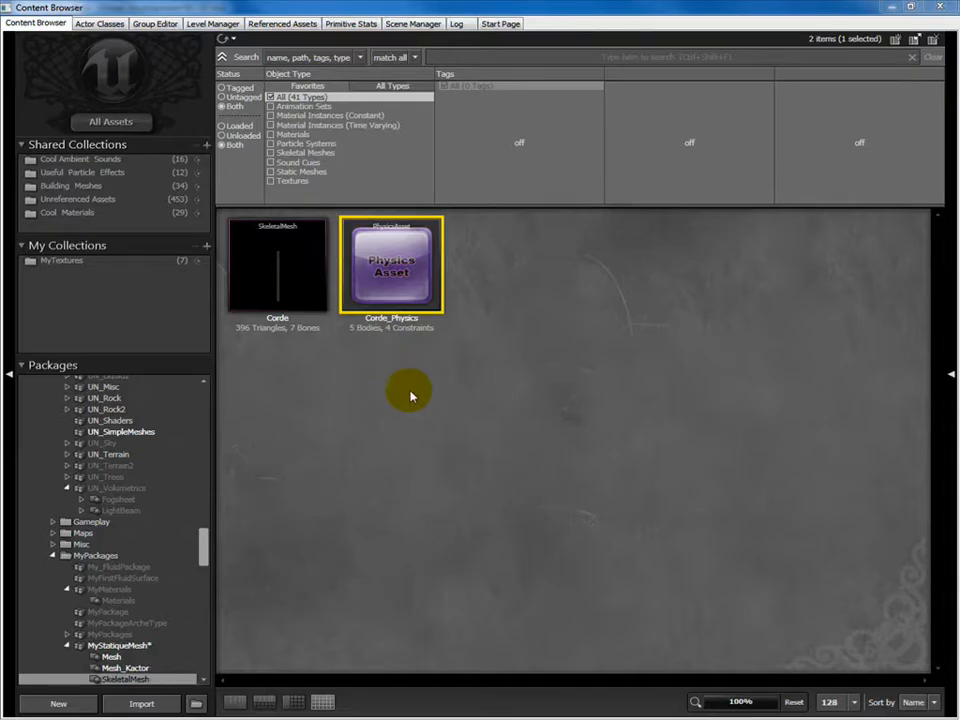
Return to the Content Browser and save the MyStatiqueMesh package.
click(132, 646)
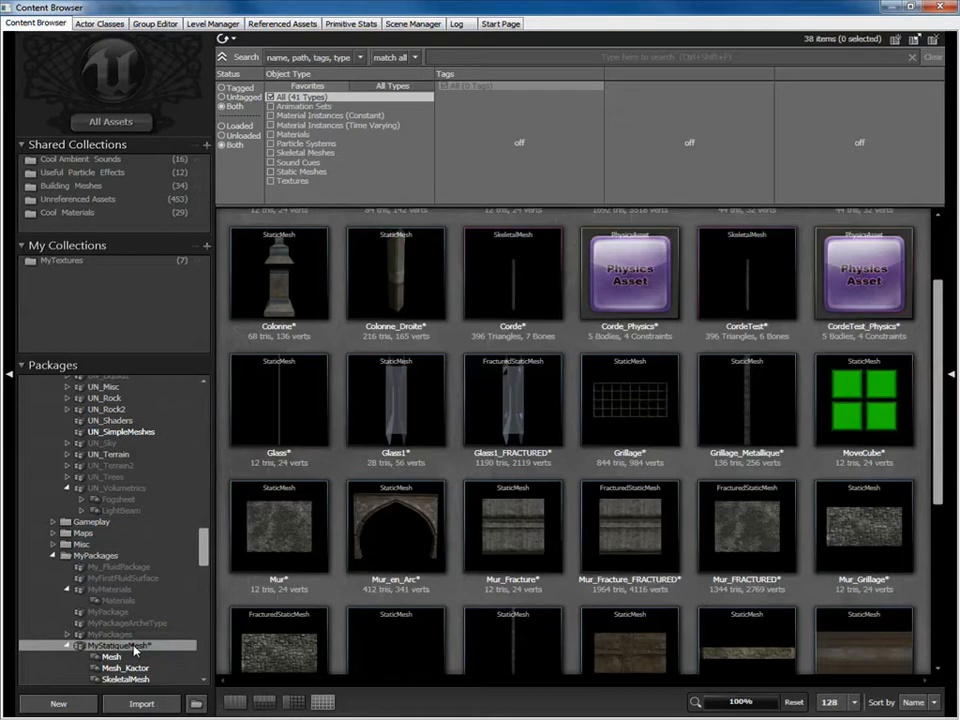
right_click(135, 647)
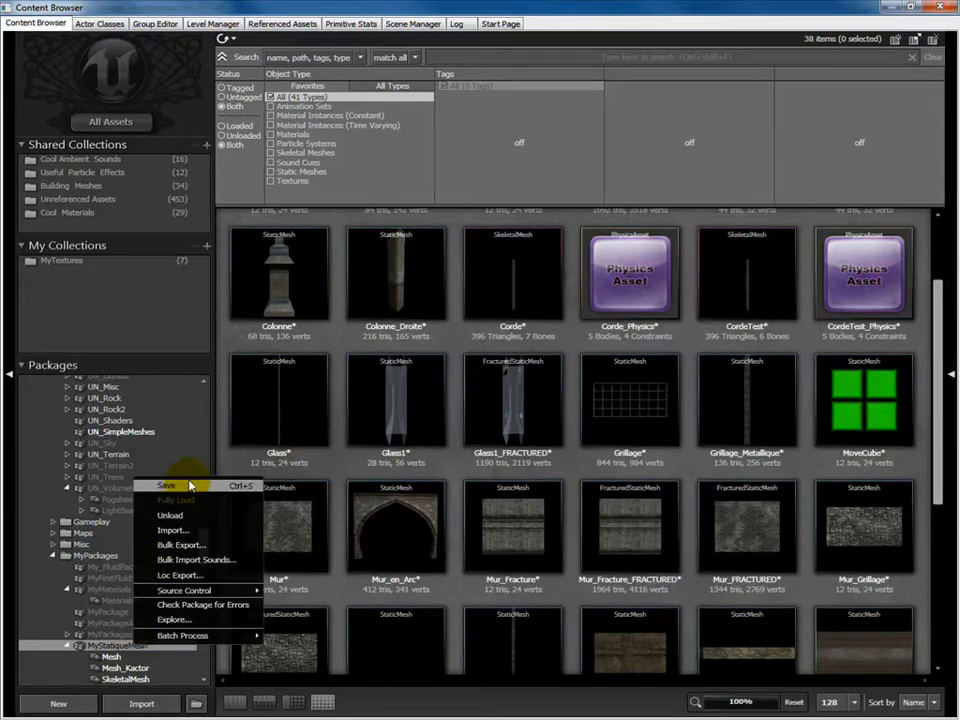
click(190, 487)
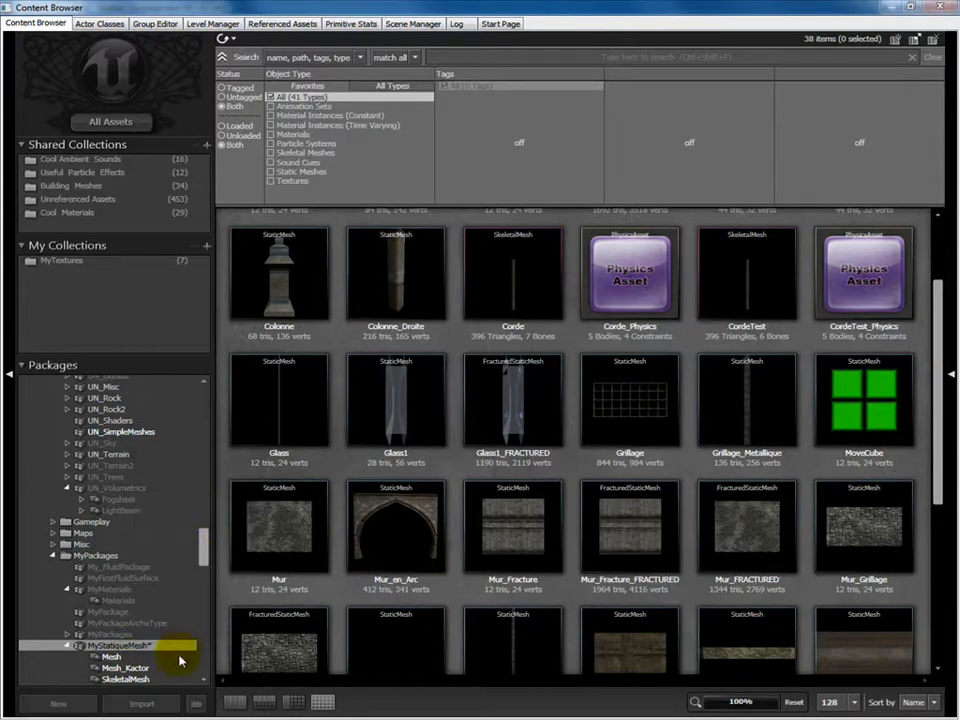
Add the Corde_Physics physics asset from the SkeletalMesh group to the room and raise it off the floor toward the ceiling.
click(126, 679)
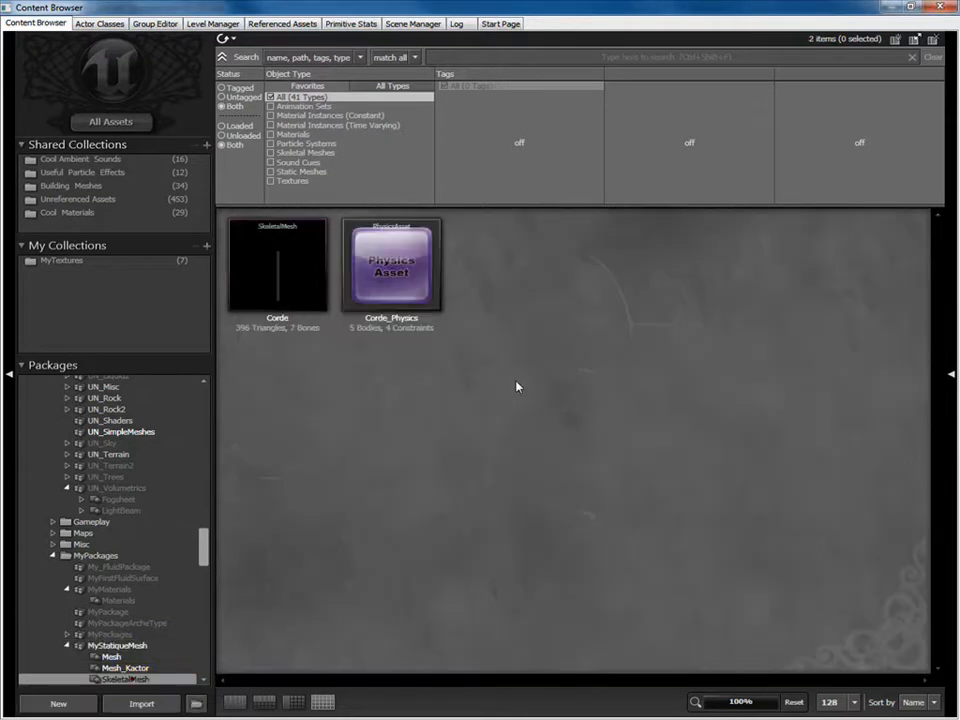
click(384, 253)
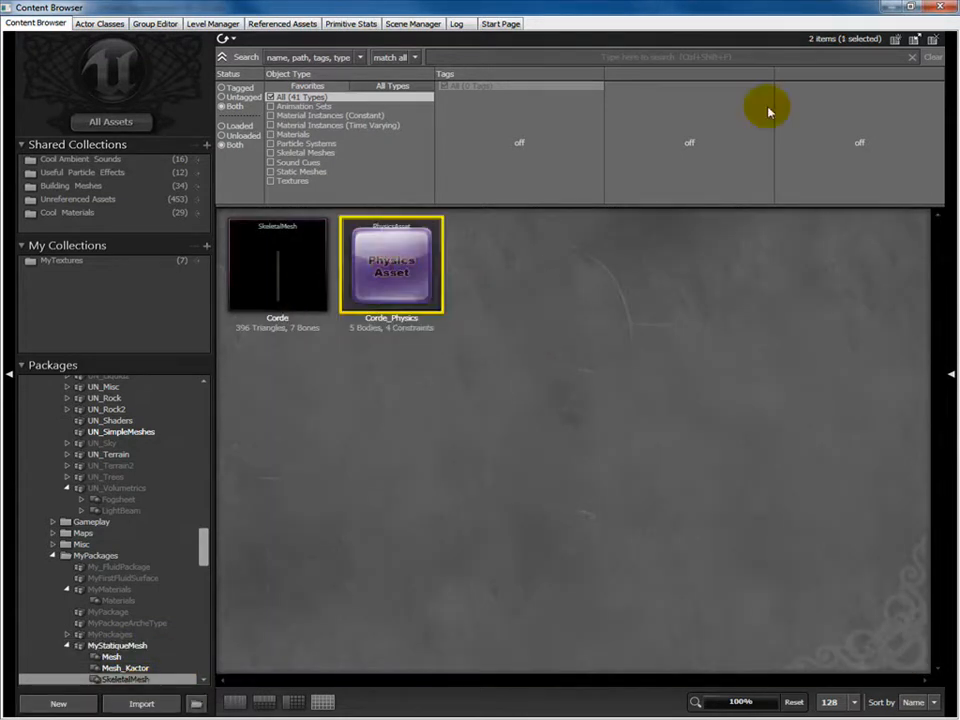
click(943, 7)
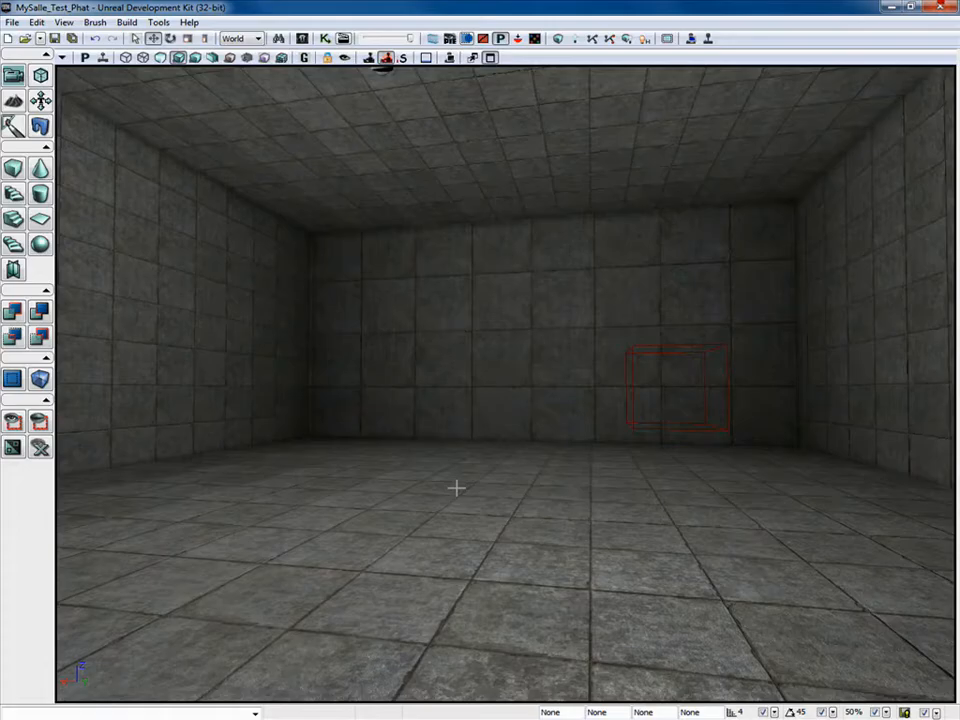
click(451, 540)
right_click(451, 540)
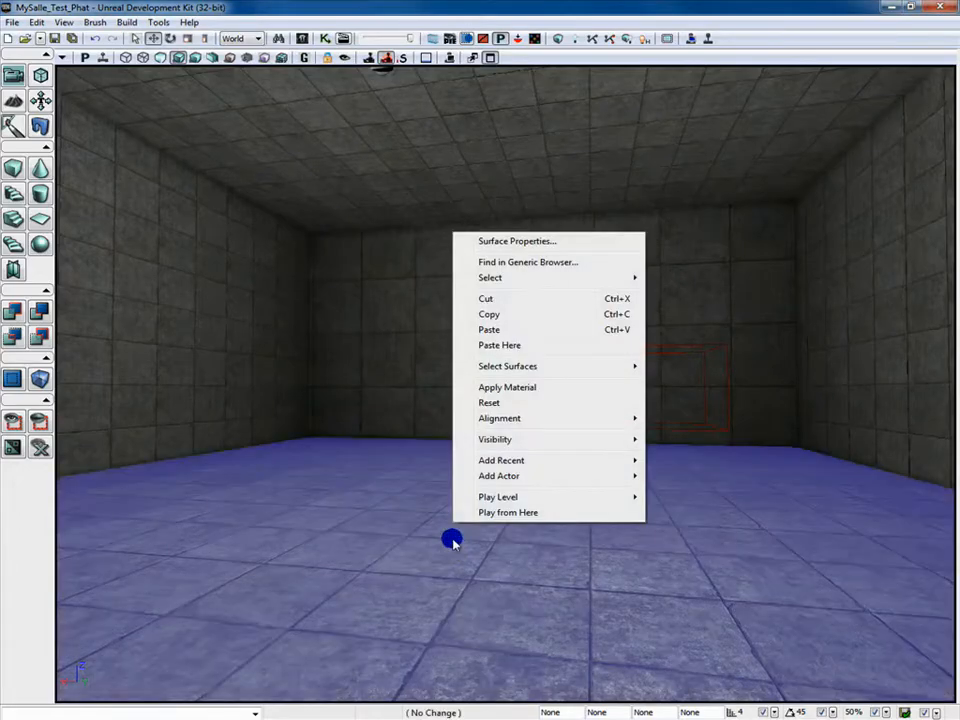
mouse_move(507, 482)
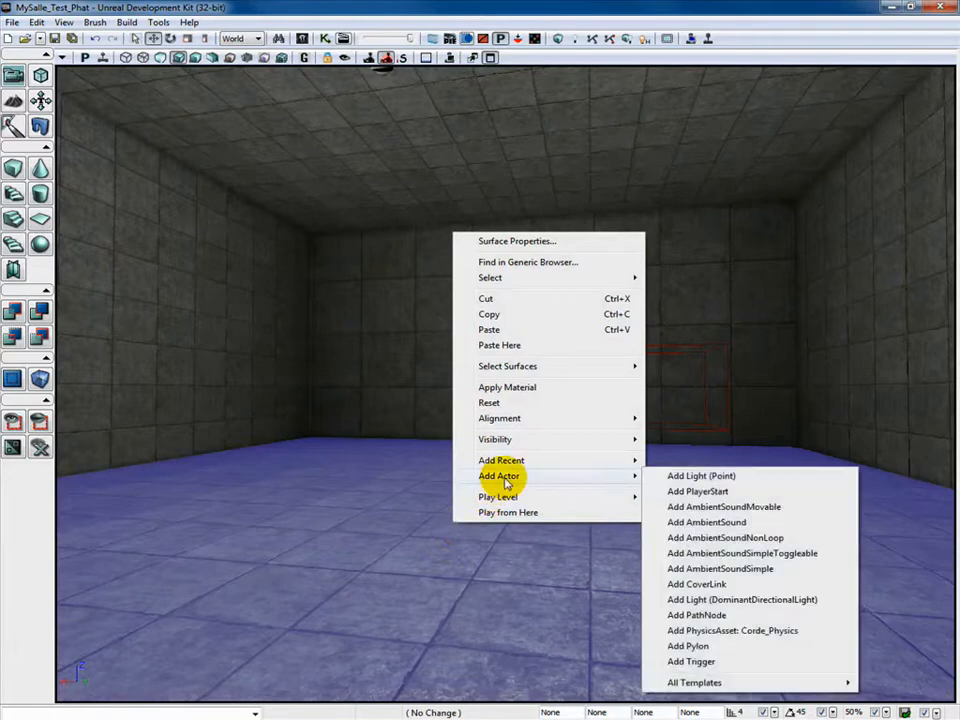
click(745, 631)
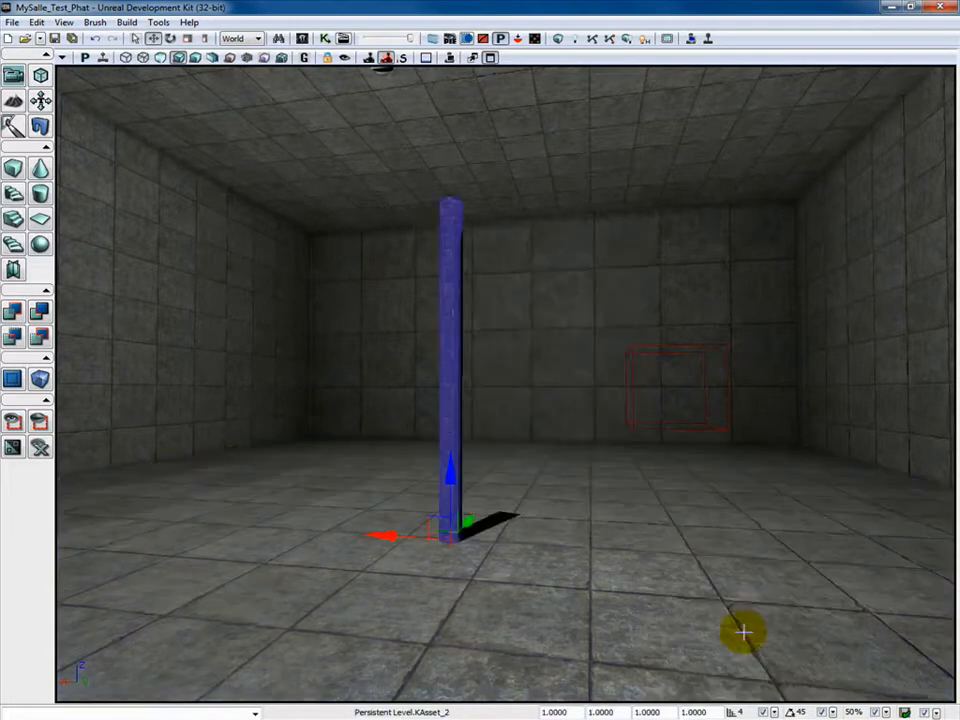
drag(741, 632, 535, 517)
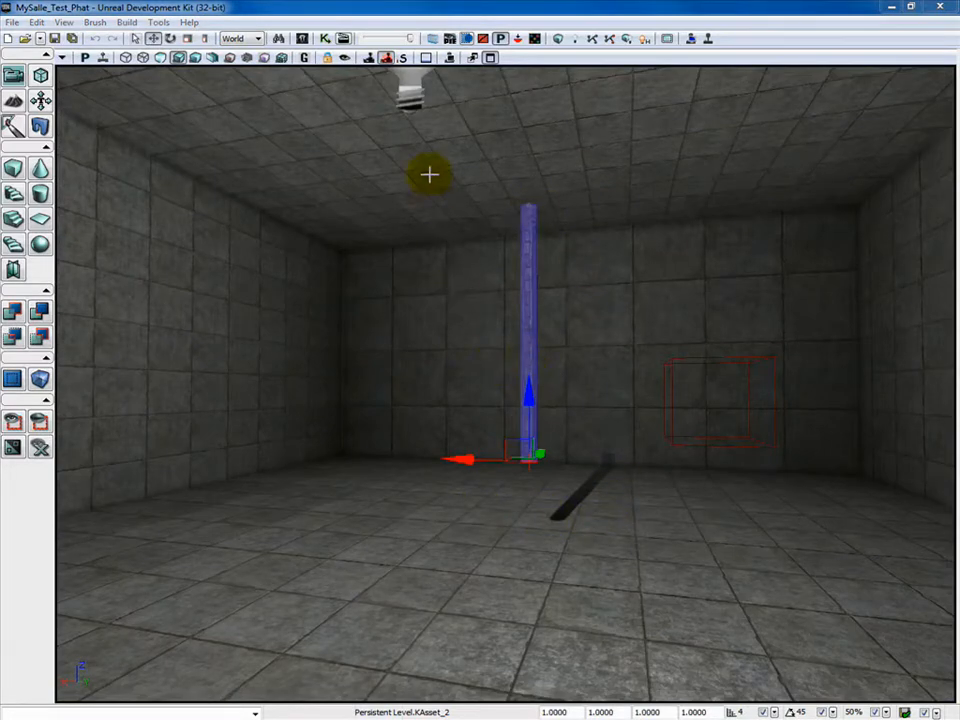
Play the level in the viewport, shoot the hanging rope to make it swing, and exit the play session.
click(449, 58)
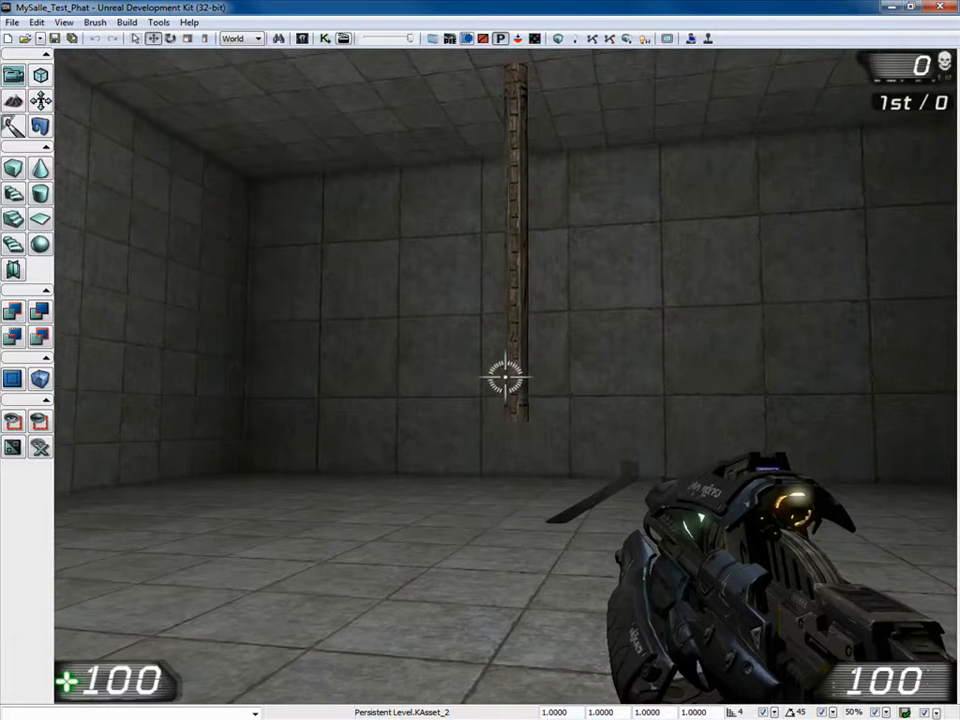
click(505, 375)
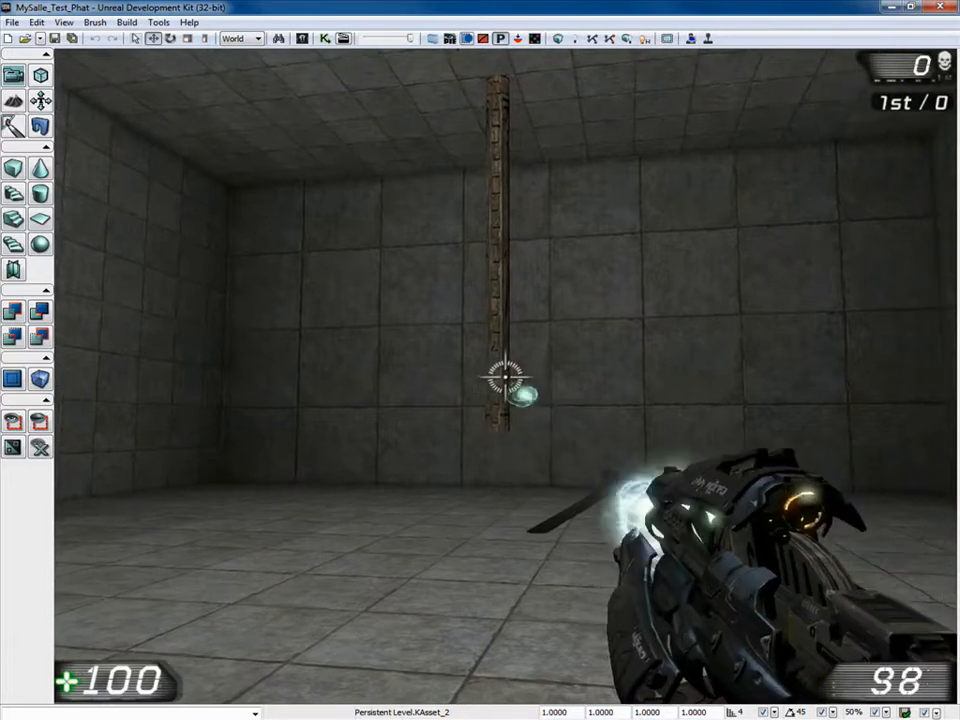
click(505, 375)
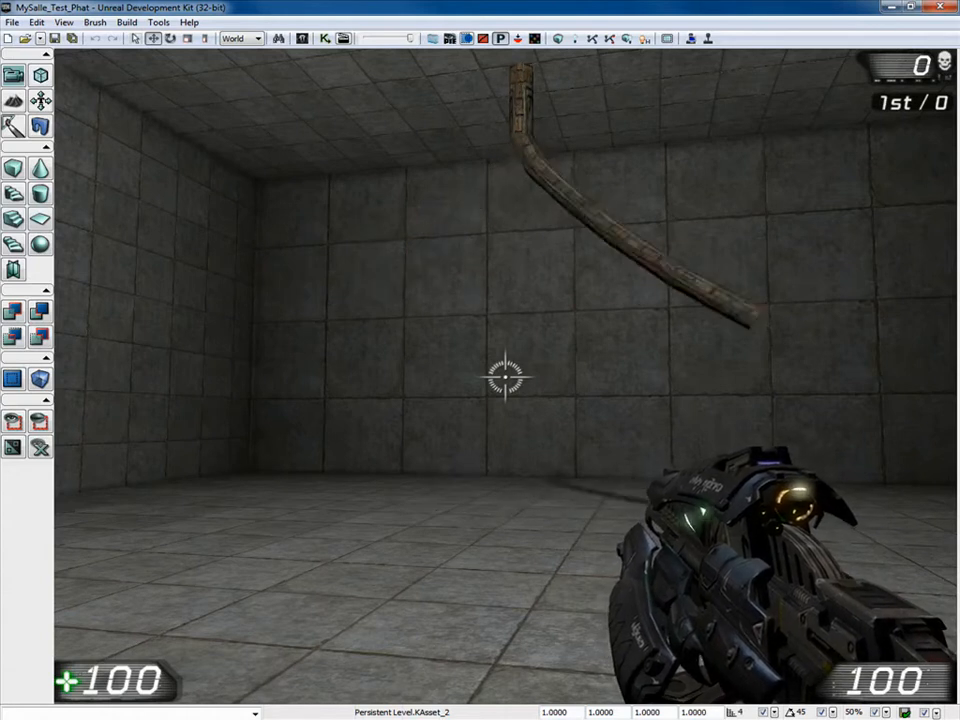
key(Escape)
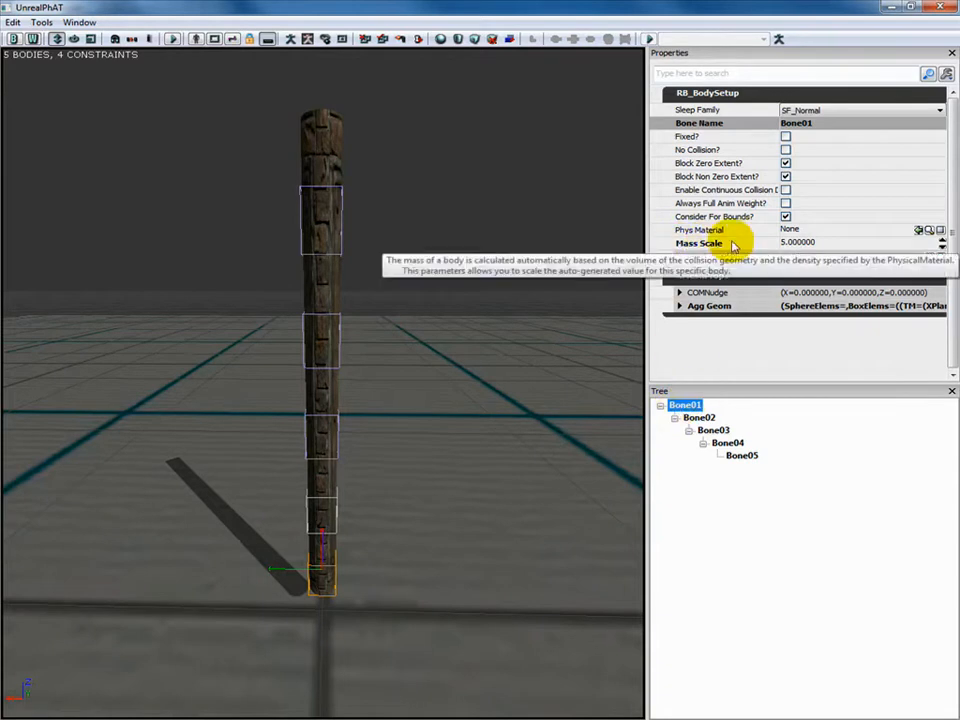
Review the Mass Scale of the rope's physics bodies from Bone01 up to Bone05.
click(822, 243)
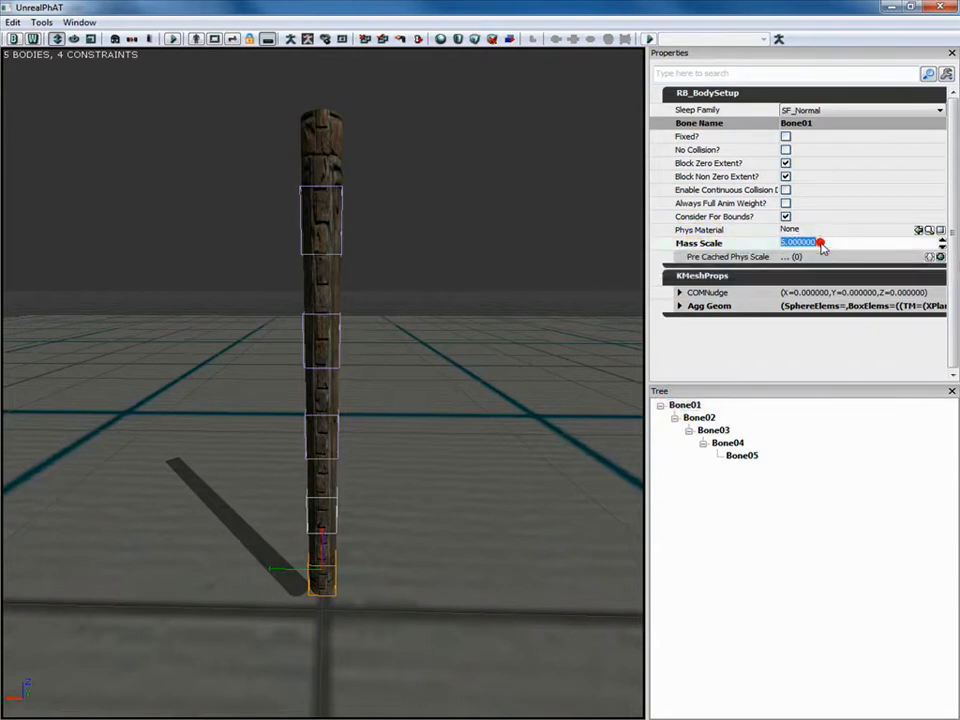
click(703, 418)
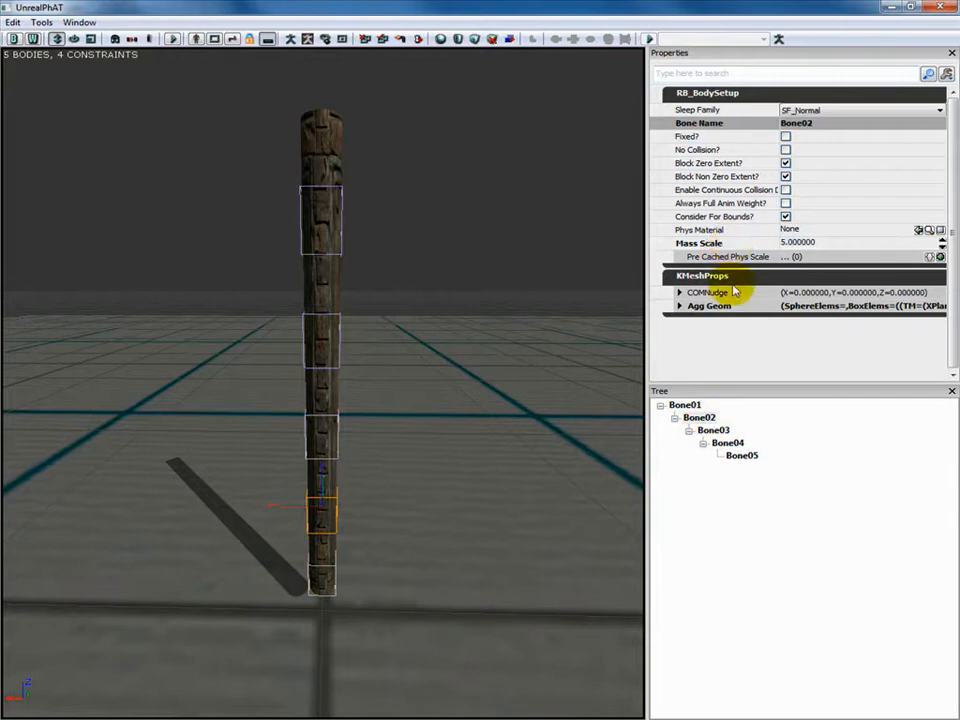
click(720, 430)
click(736, 456)
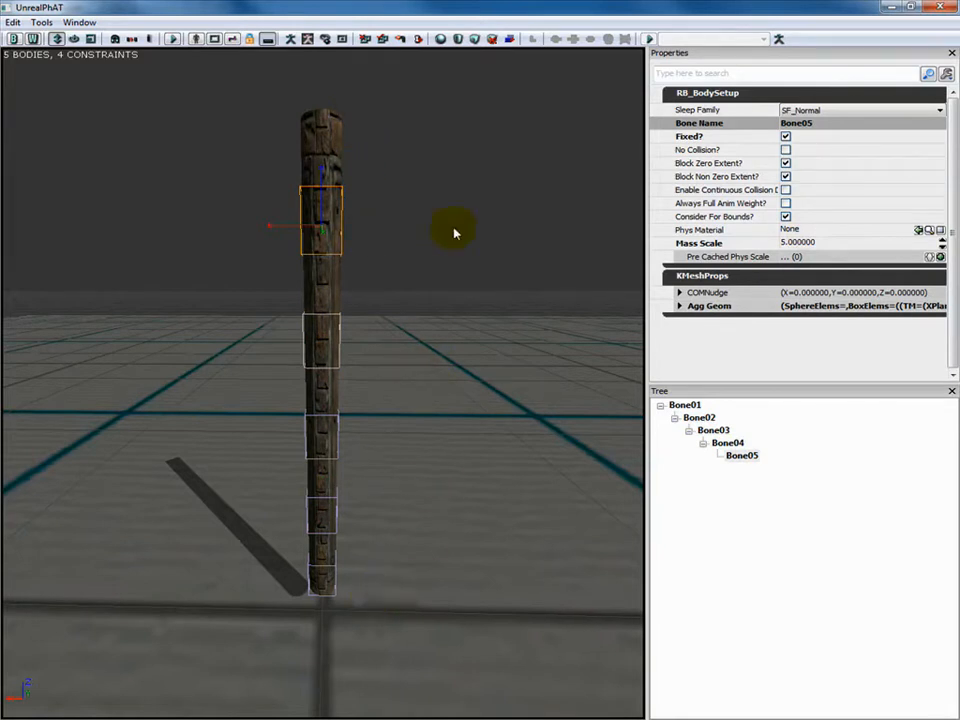
Close the physics asset editor and save the MyStatiqueMesh package with the updated rope physics.
click(939, 9)
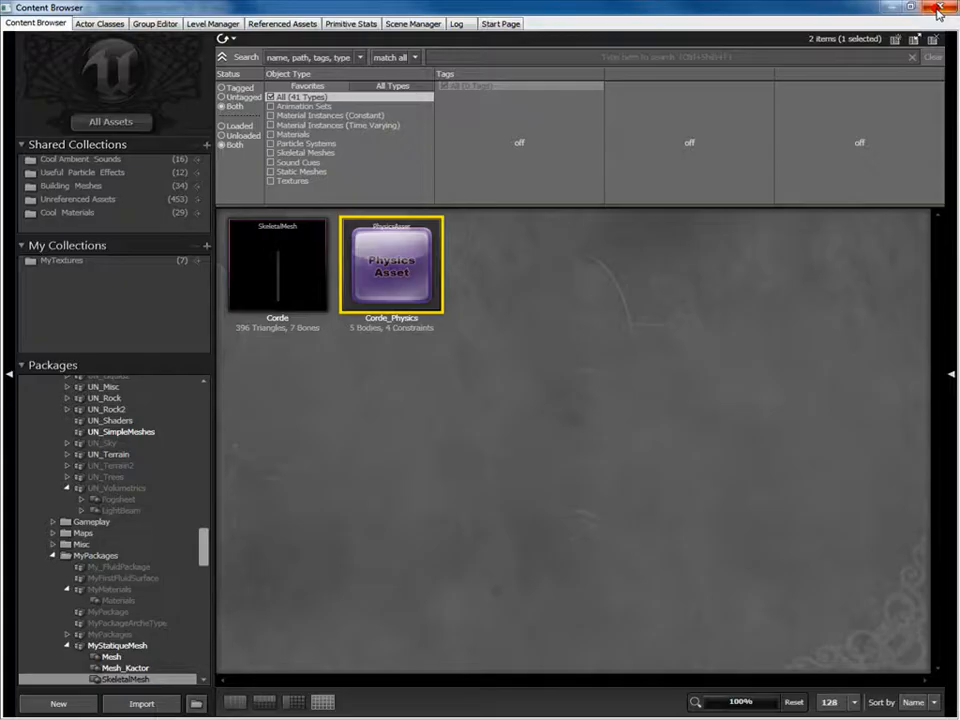
right_click(127, 647)
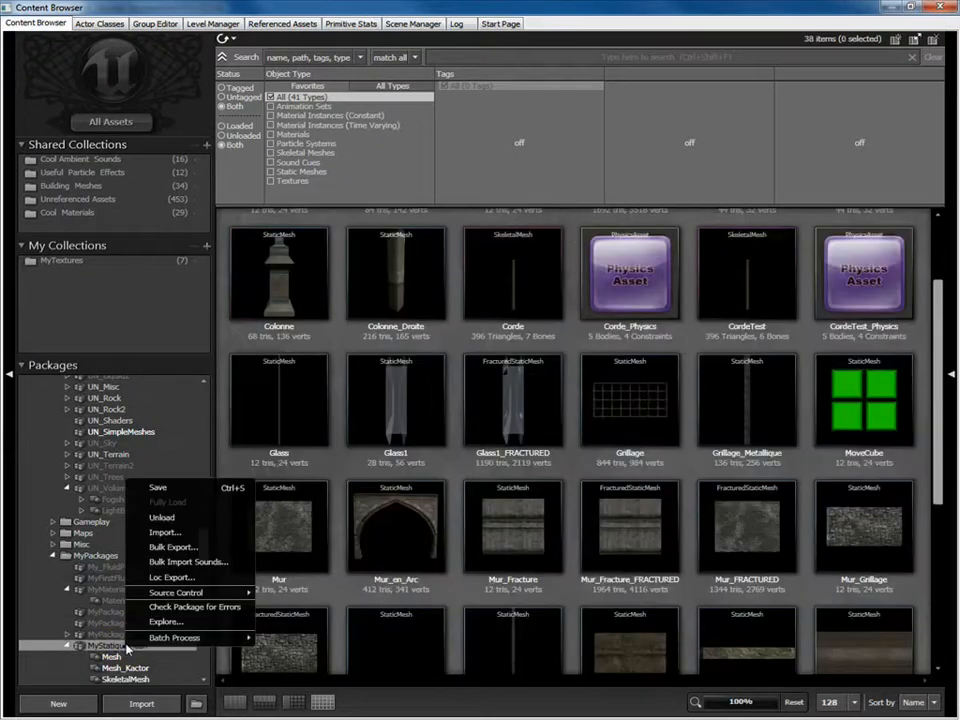
click(160, 489)
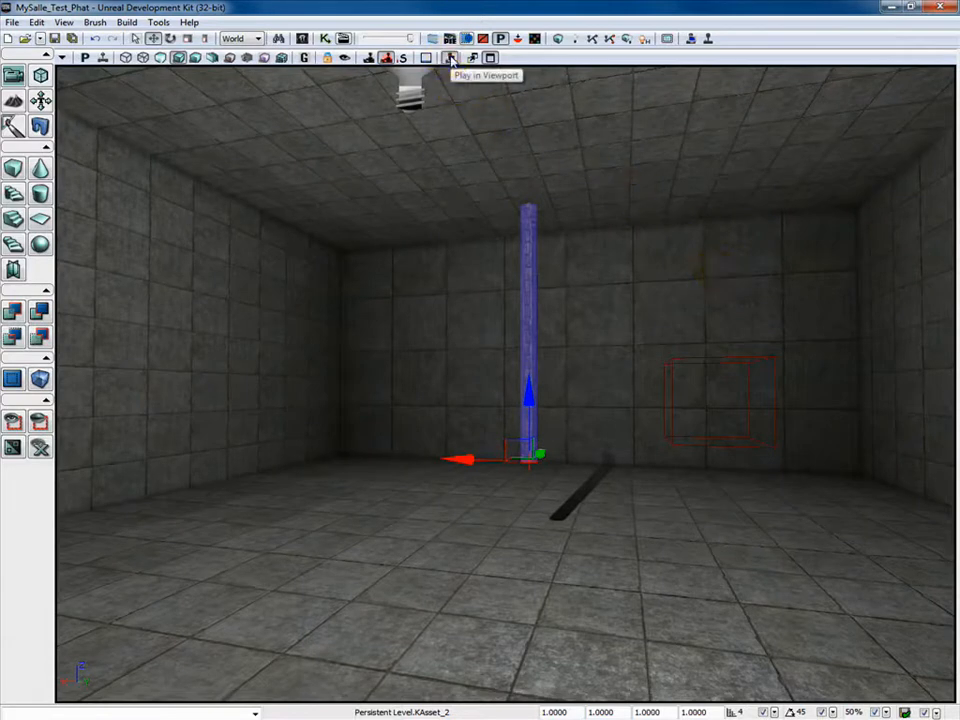
Play the level in the viewport again and shoot the rope to test its reaction with the scaled body masses.
click(452, 60)
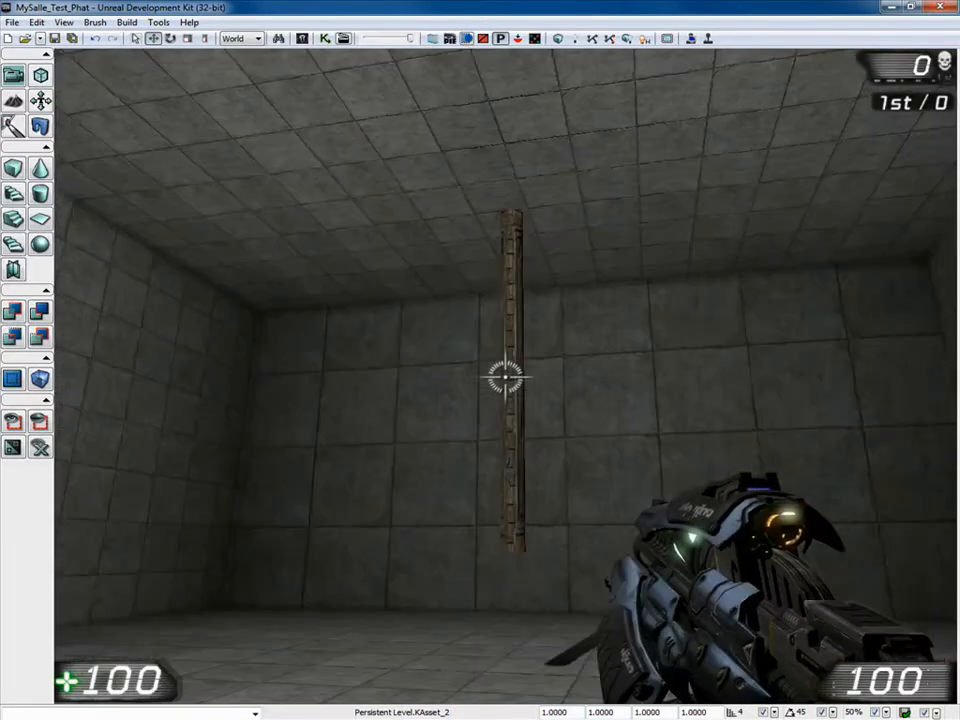
click(505, 377)
click(505, 377)
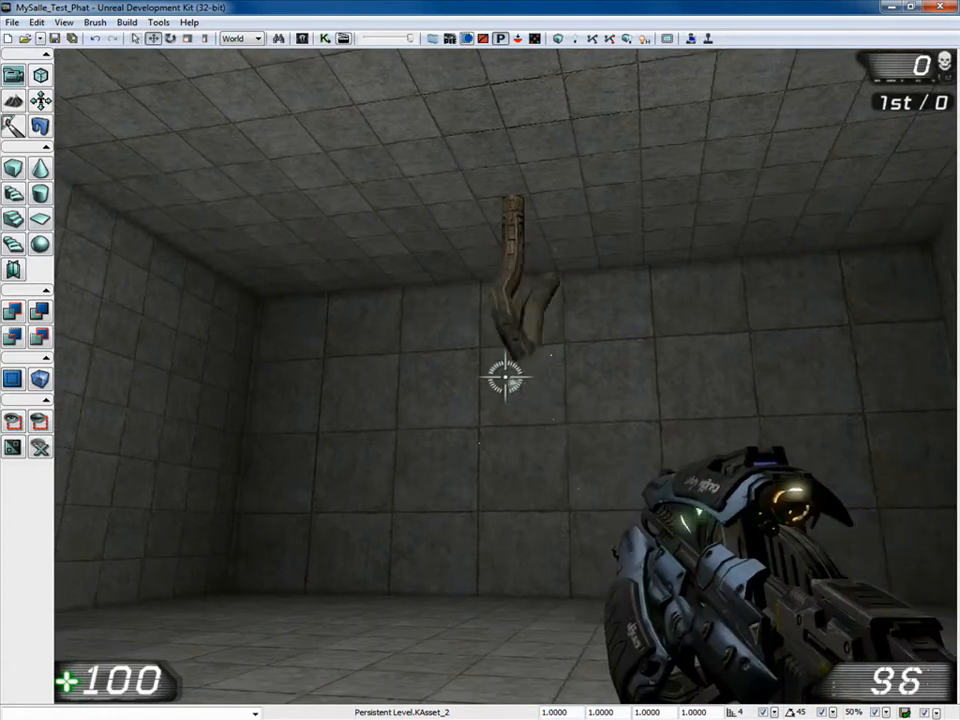